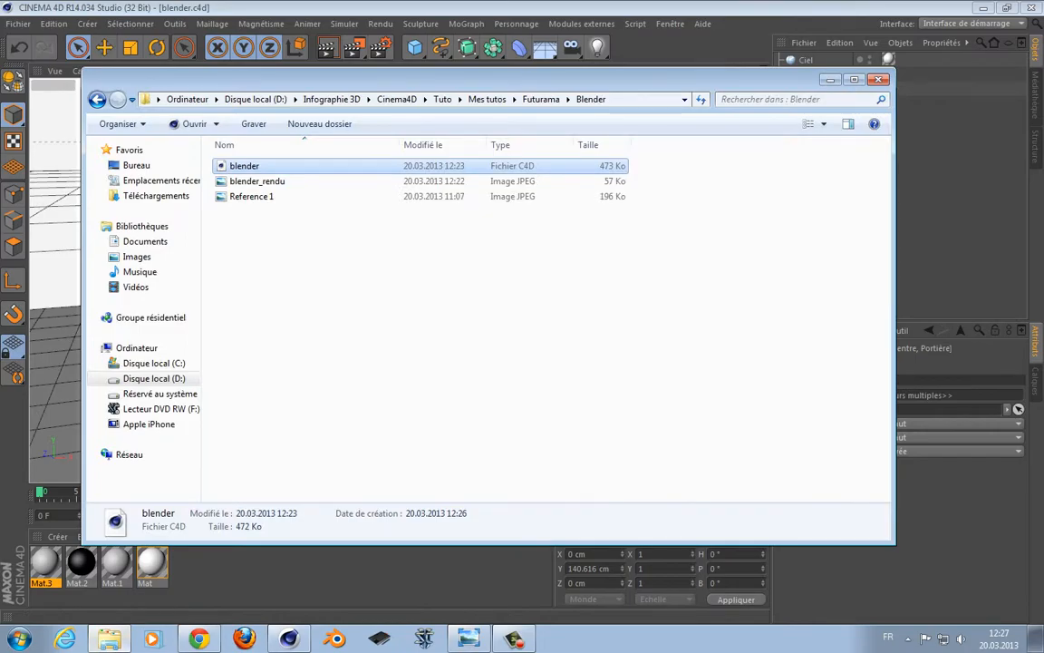
# View the blender_rendu image and compare it with the futurama_004 reference picture, then return to the robot scene.
pyautogui.doubleClick(257, 180)
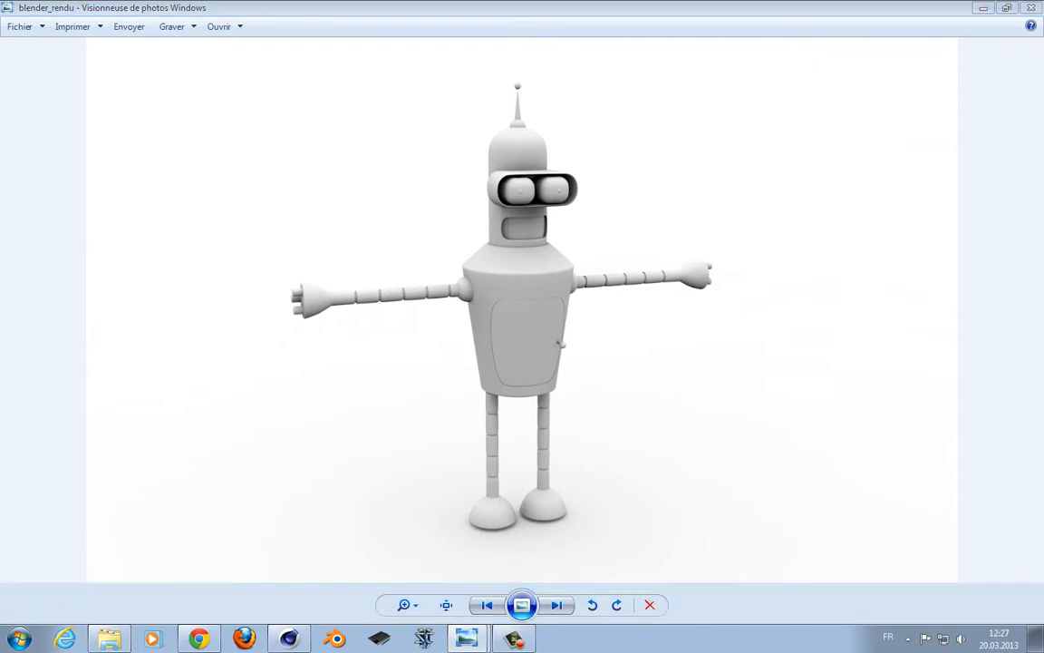
pyautogui.hotkey('alt', 'Tab')
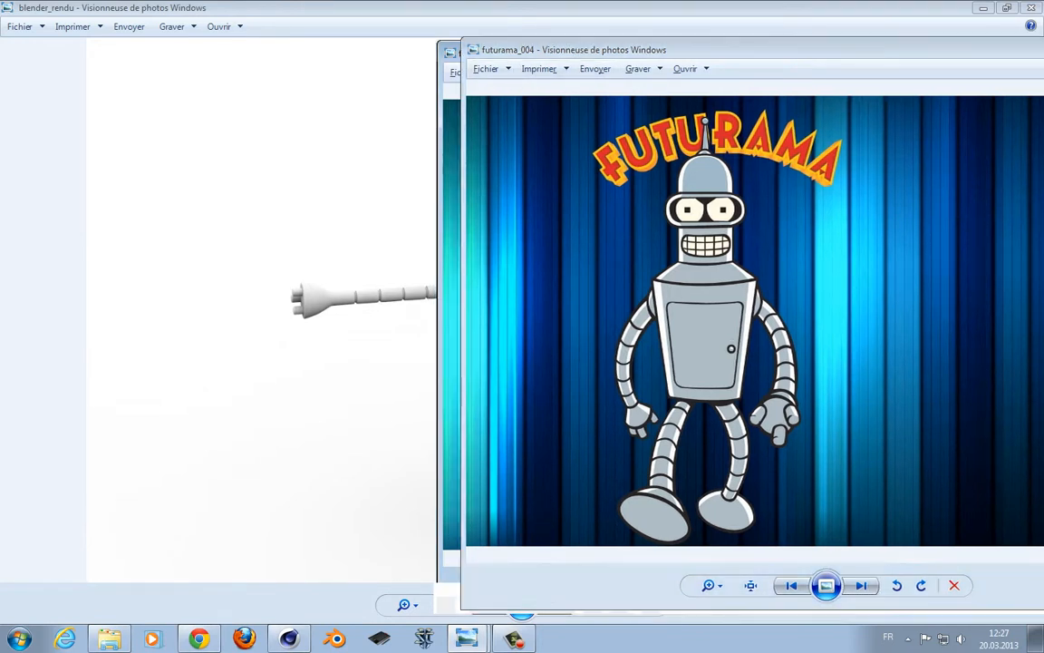
pyautogui.hotkey('alt', 'Tab')
pyautogui.hotkey('alt', 'Tab')
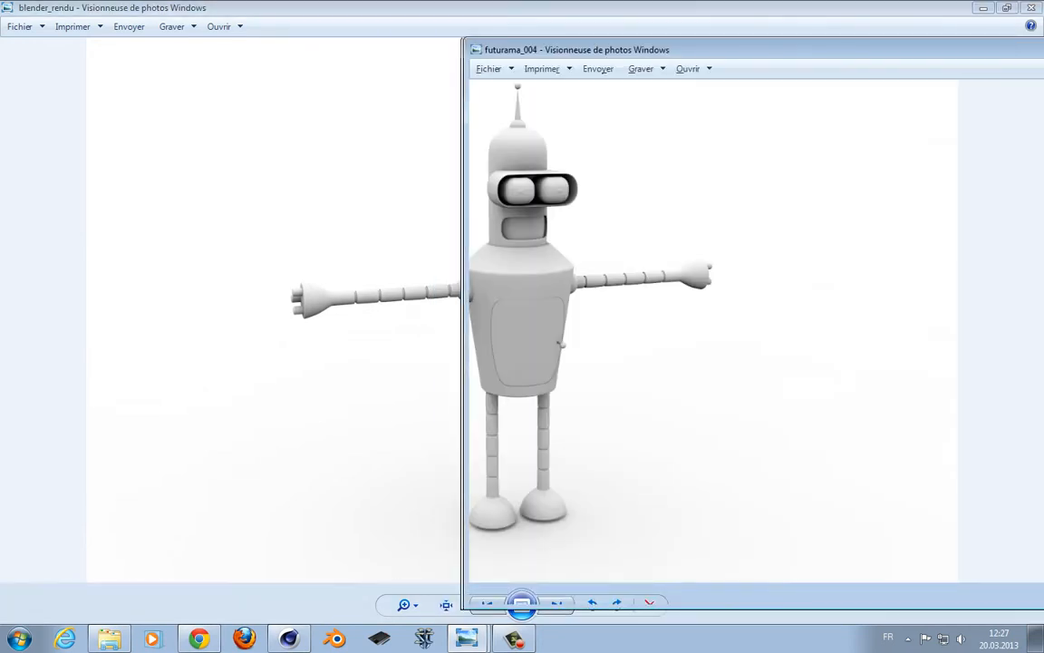
pyautogui.hotkey('alt', 'Tab')
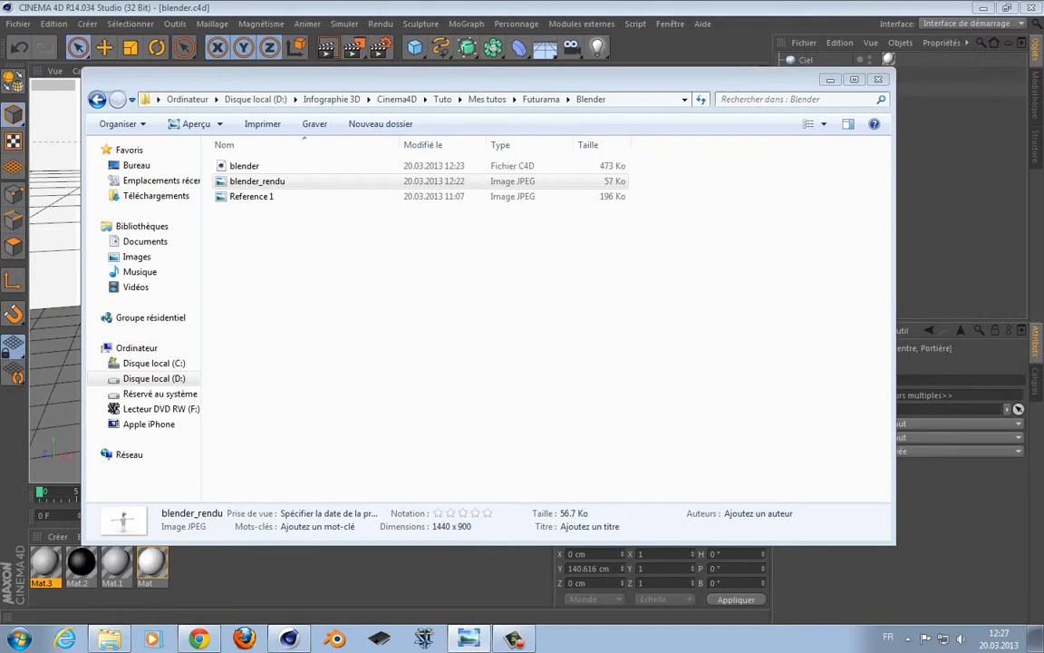
pyautogui.hotkey('alt', 'F4')
pyautogui.click(952, 200)
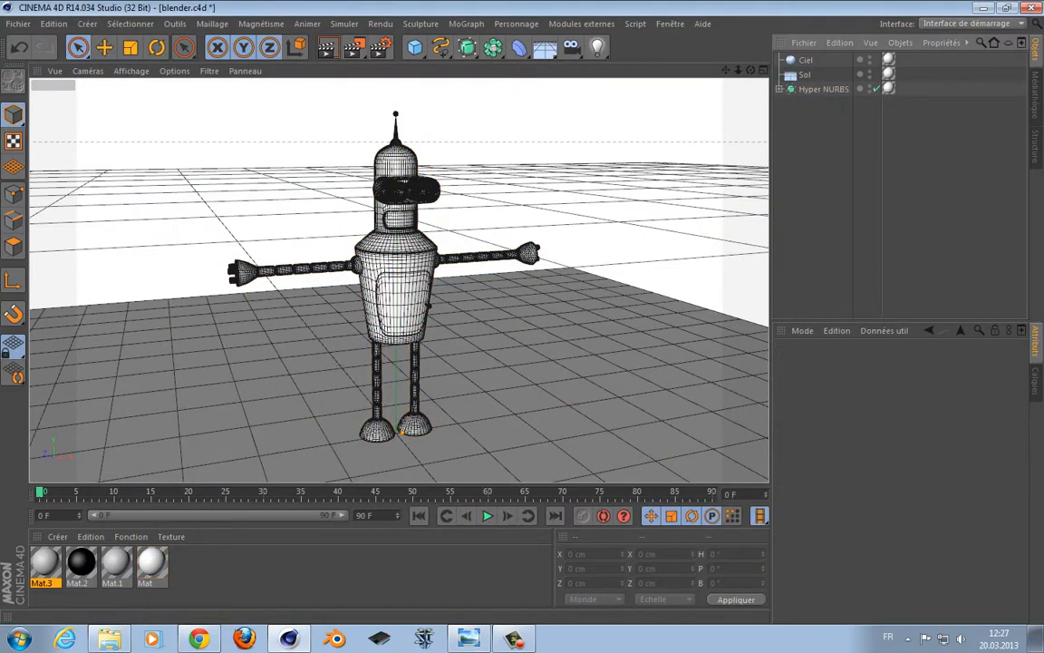
# Render the finished robot in the viewport from a slightly different angle and inspect its four materials.
pyautogui.moveTo(750, 69); pyautogui.dragTo(929, 36)
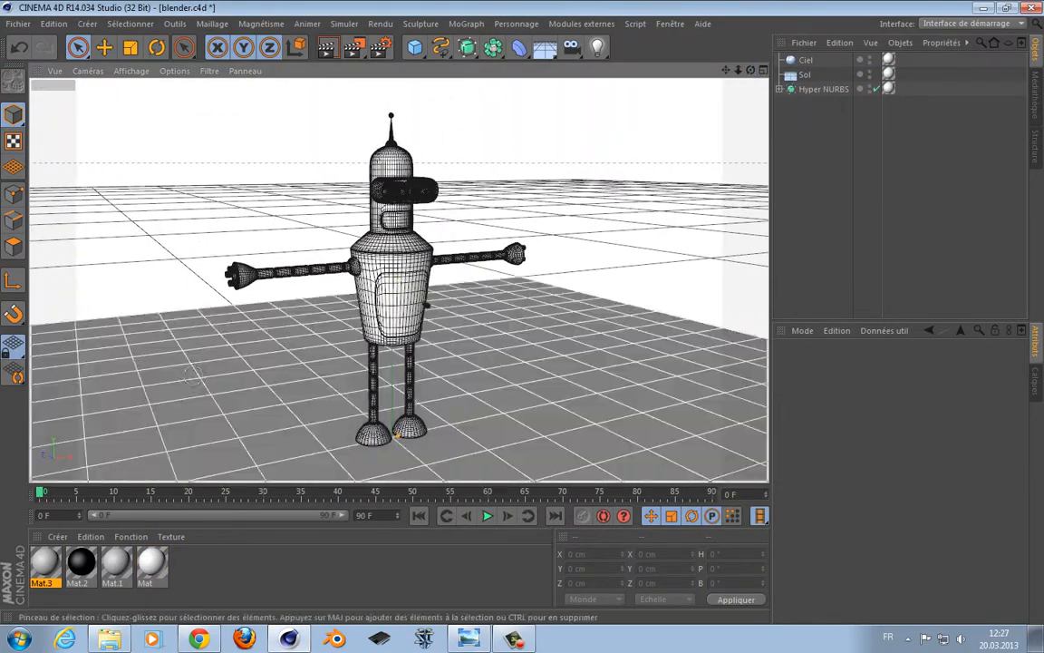
pyautogui.hotkey('ctrl', 'r')
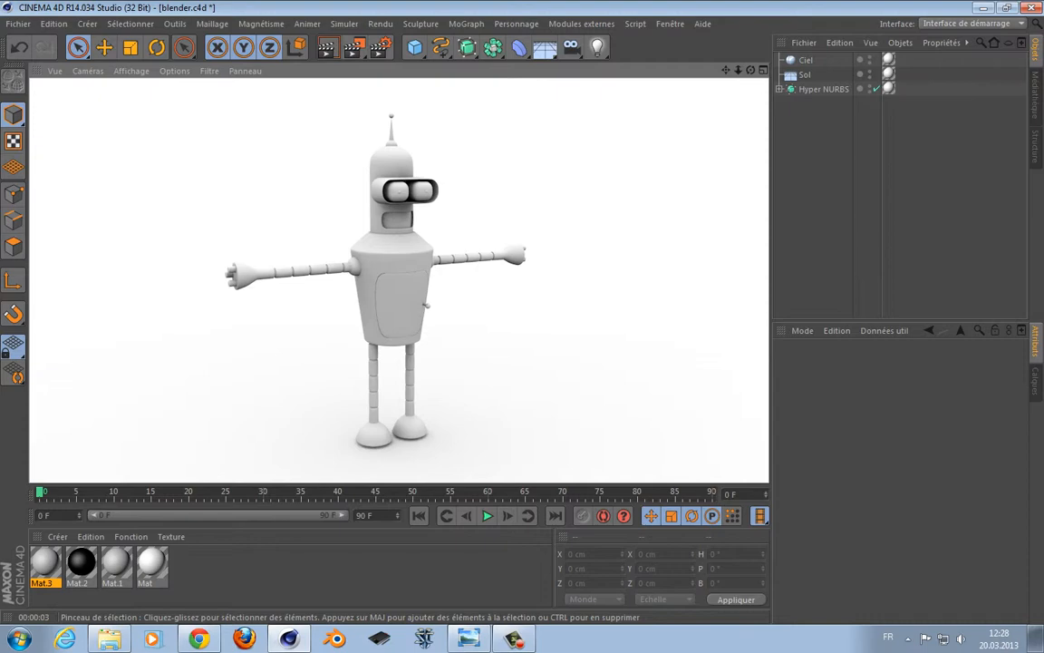
pyautogui.moveTo(253, 565); pyautogui.dragTo(46, 572)
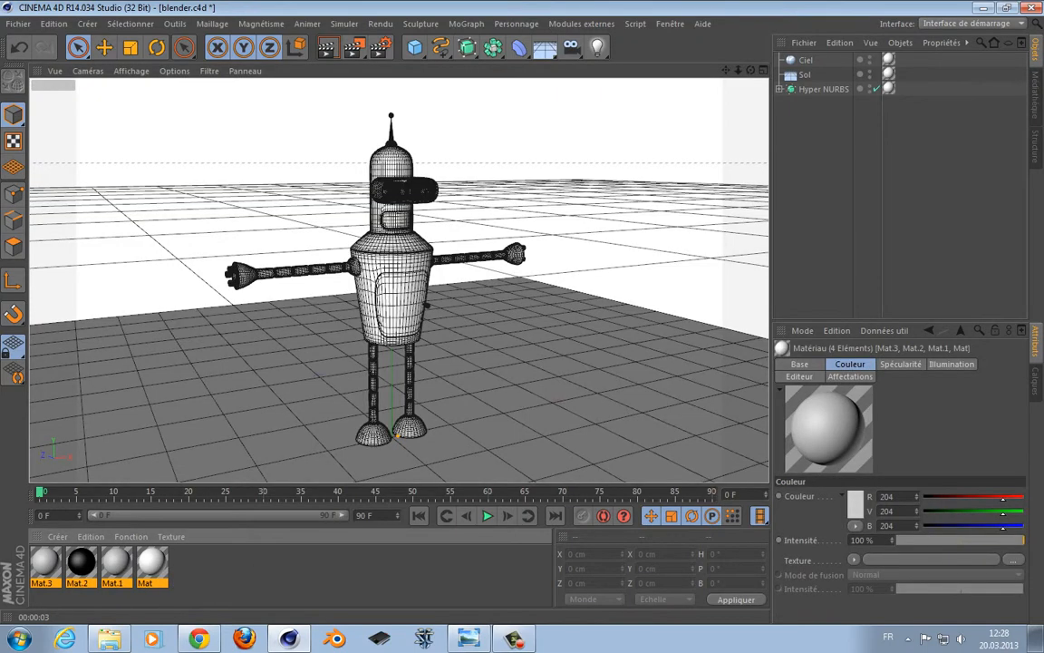
pyautogui.click(253, 567)
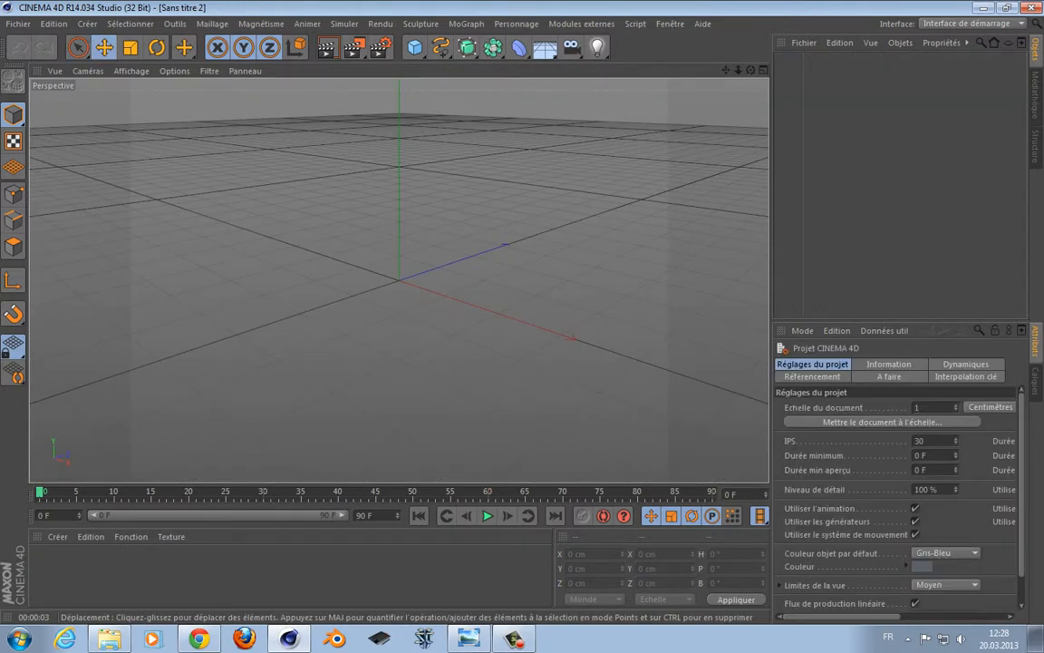
# Display the front view (Avant) of the new empty project at full size.
pyautogui.keyDown('alt'); pyautogui.moveTo(399, 280); pyautogui.dragTo(399, 236); pyautogui.keyUp('alt')
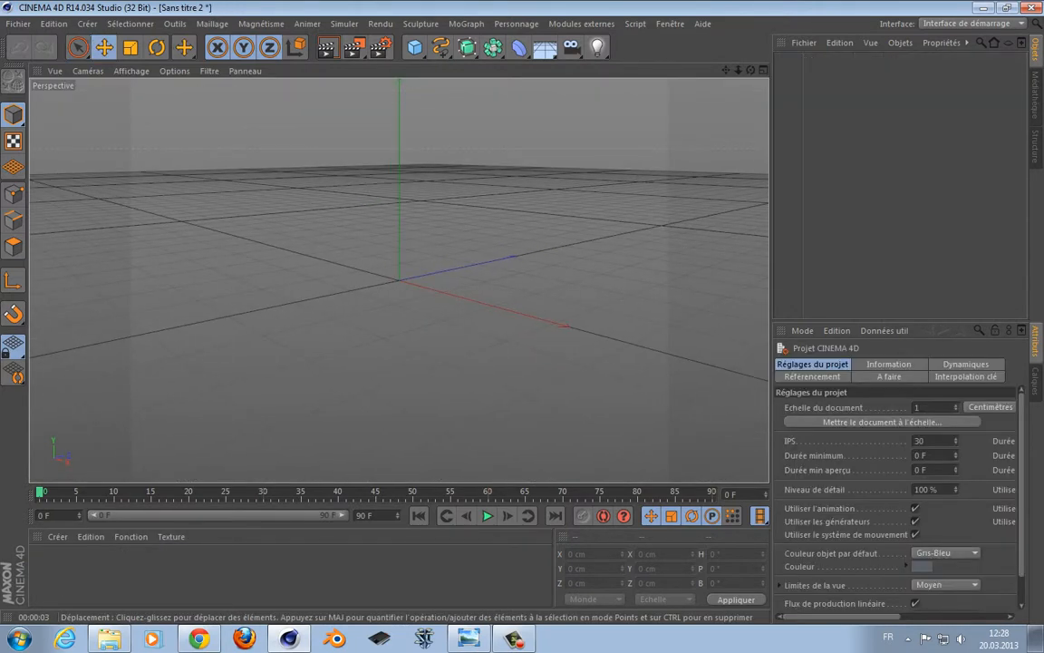
pyautogui.moveTo(1043, 51)
pyautogui.mouseDown()
pyautogui.moveTo(718, 56)
pyautogui.moveTo(1043, 53)
pyautogui.mouseUp()
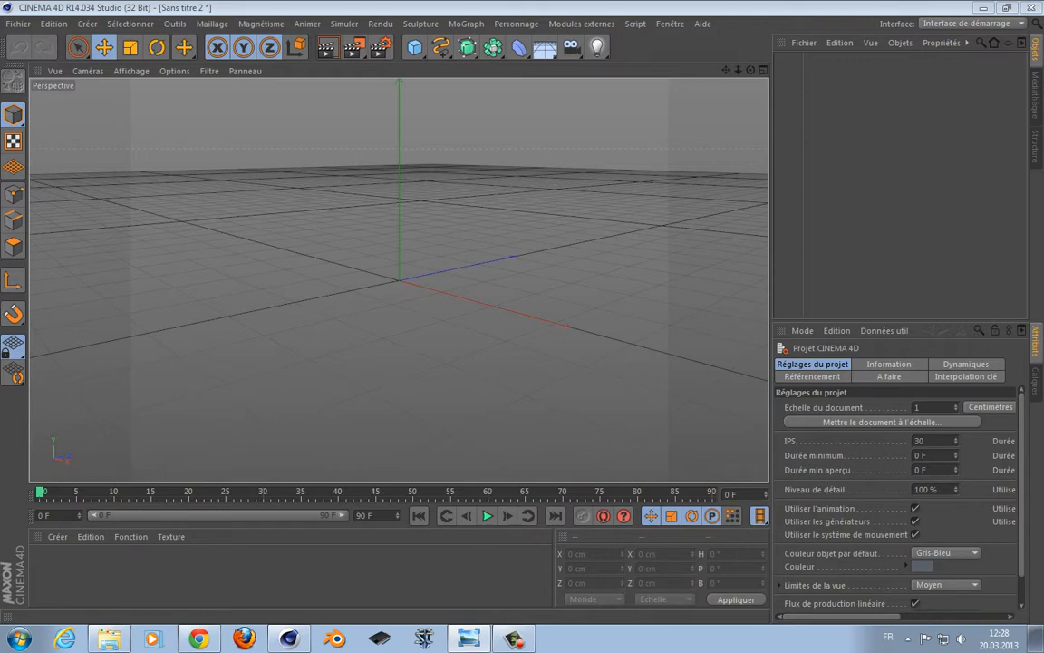
pyautogui.keyDown('alt'); pyautogui.moveTo(399, 280); pyautogui.dragTo(399, 254); pyautogui.keyUp('alt')
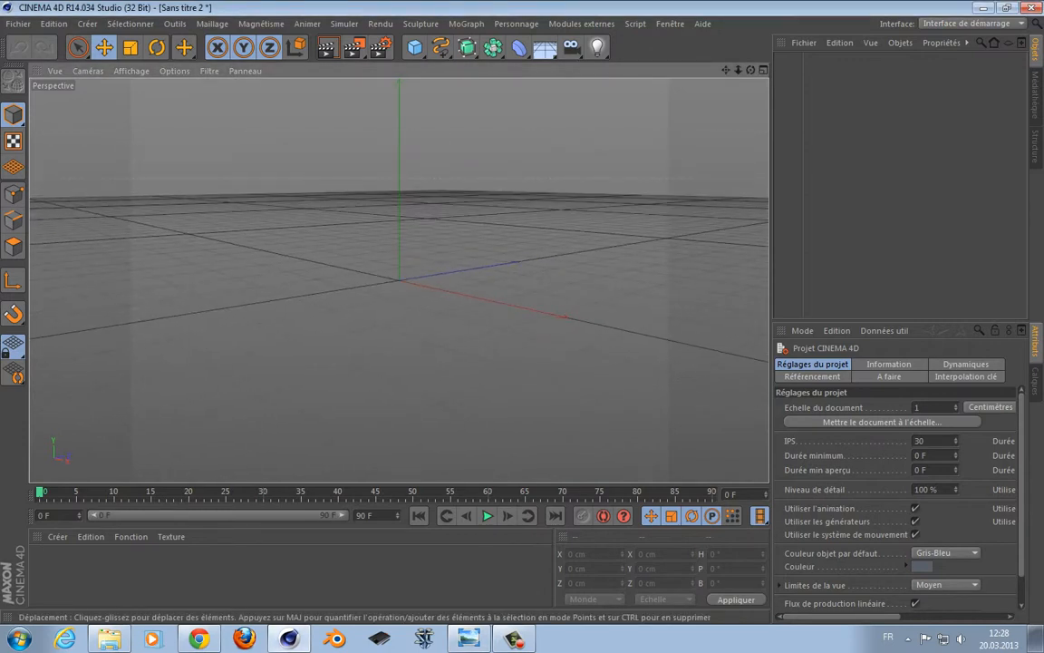
pyautogui.press('F5')
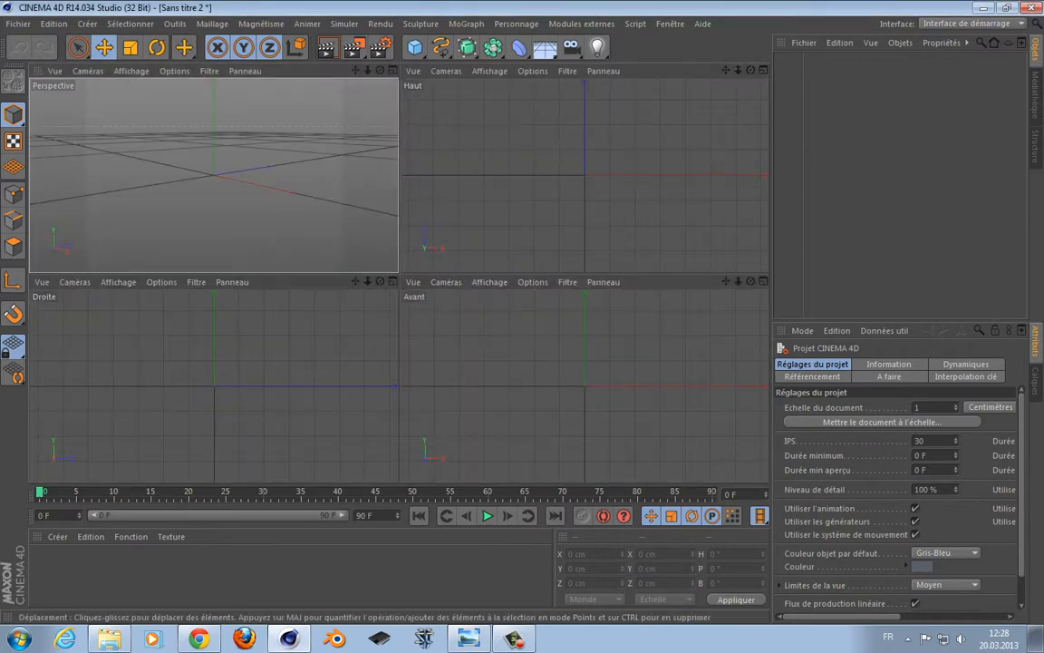
pyautogui.press('F4')
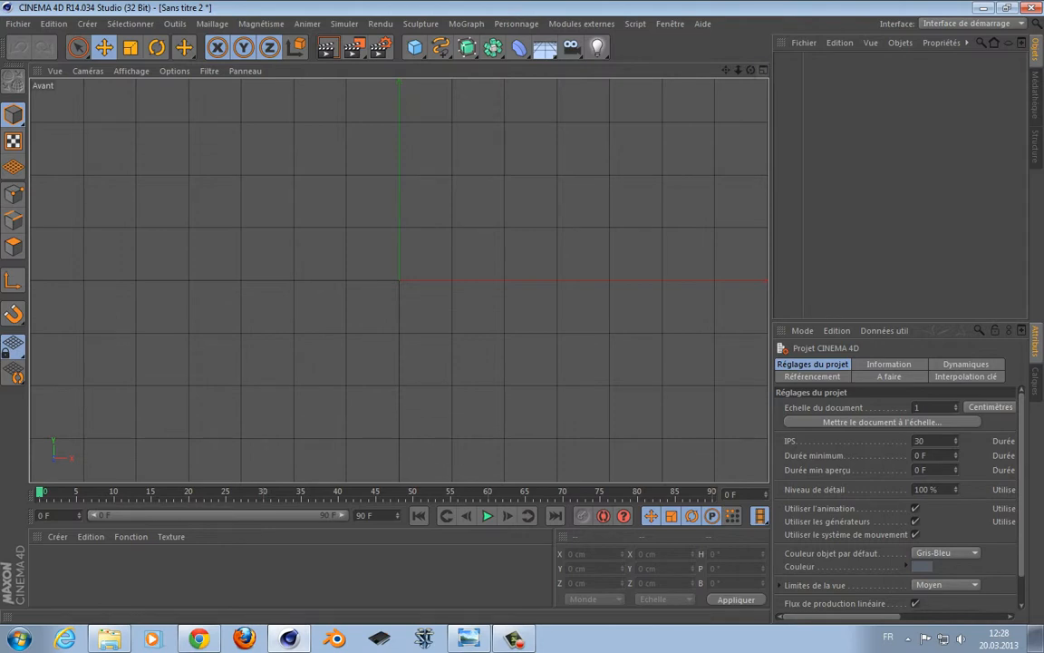
pyautogui.click(764, 69)
pyautogui.click(763, 70)
pyautogui.click(764, 70)
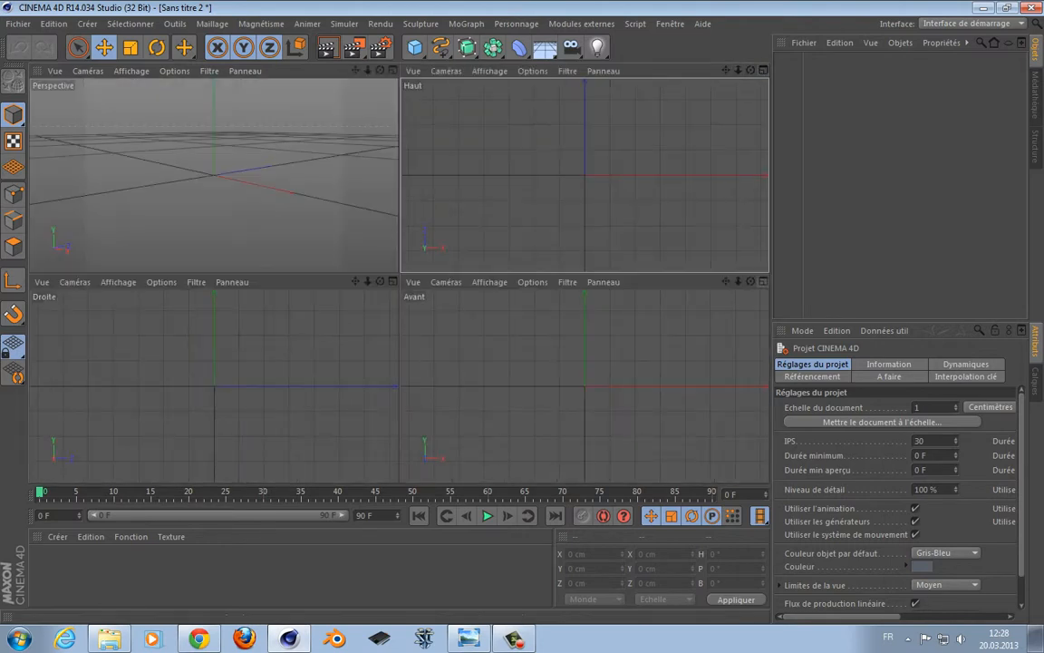
pyautogui.press('F4')
pyautogui.press('F5')
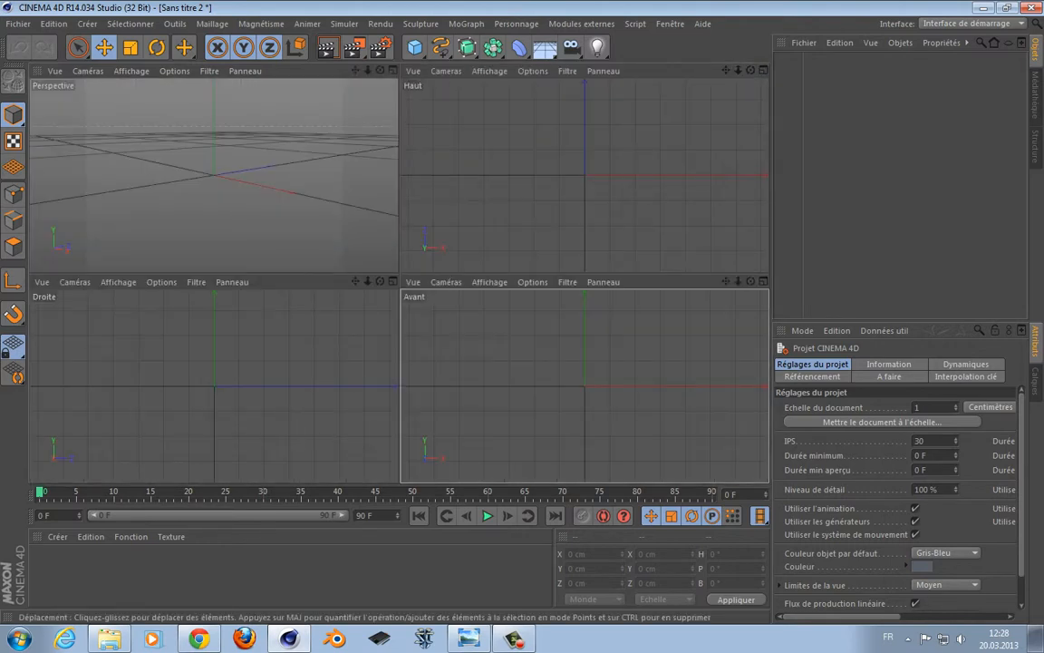
pyautogui.press('F4')
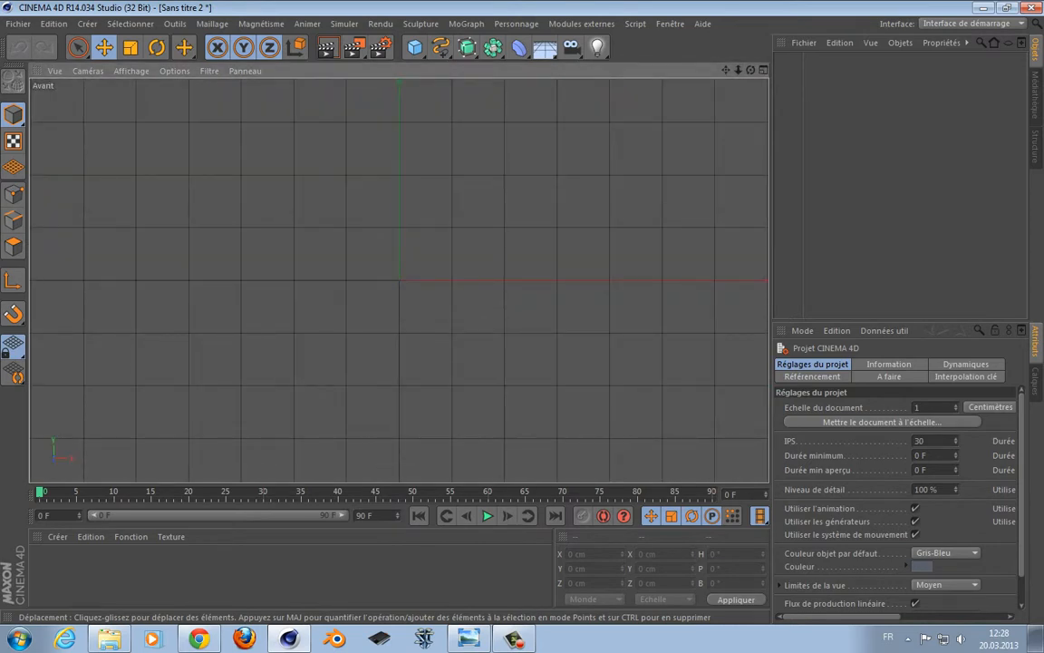
pyautogui.keyDown('alt'); pyautogui.moveTo(399, 280); pyautogui.dragTo(421, 320, button='middle'); pyautogui.keyUp('alt')
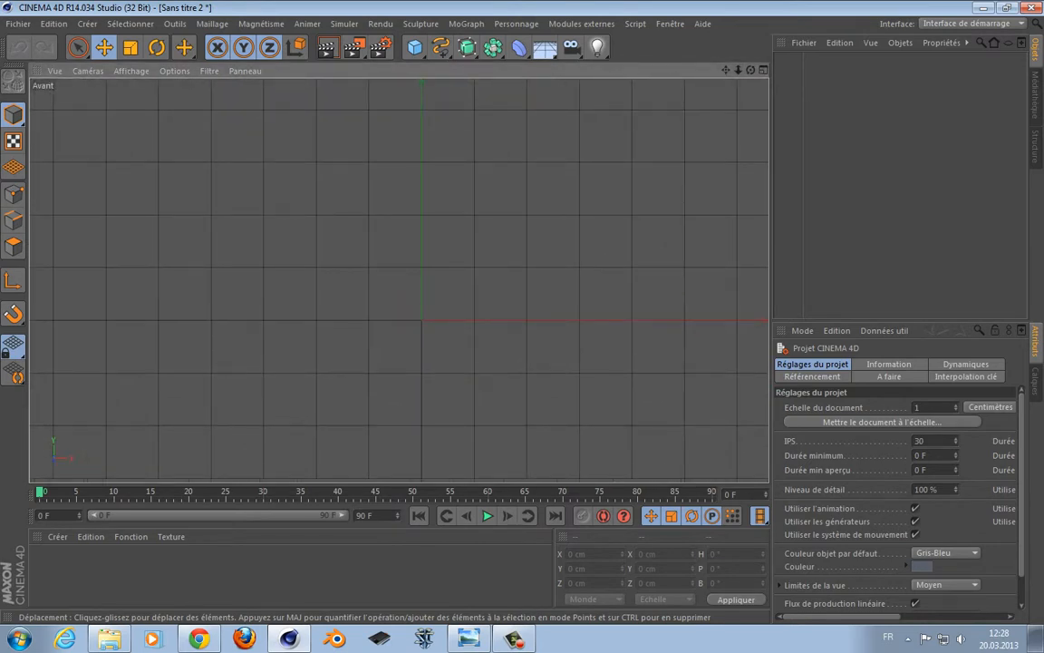
# Open the front view's background settings and start choosing an image file for the background.
pyautogui.hotkey('shift', 'v')
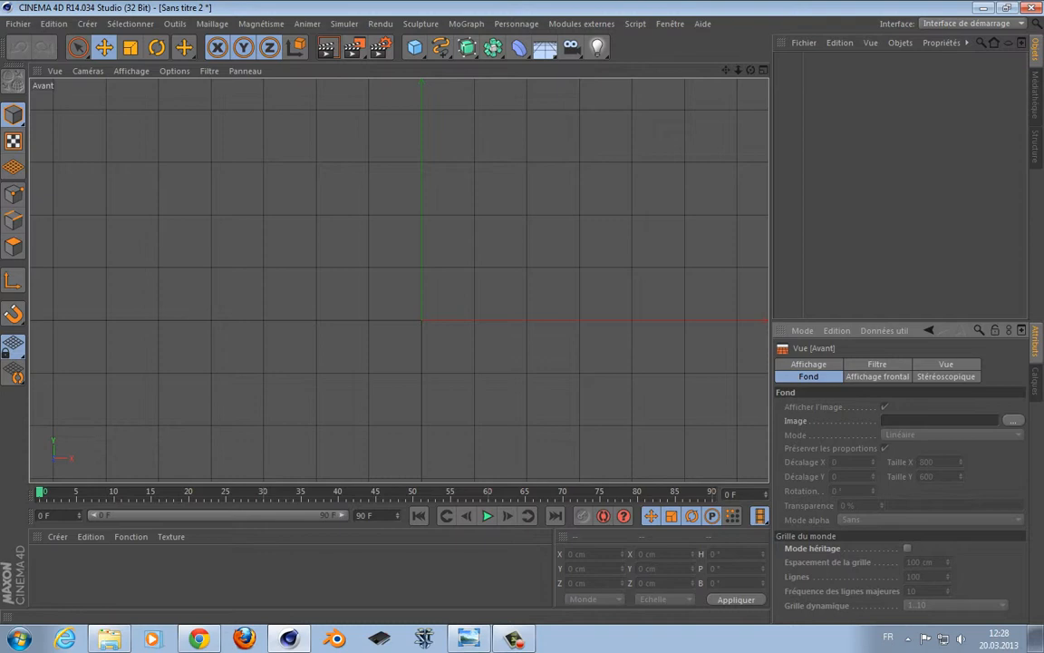
pyautogui.click(808, 363)
pyautogui.click(876, 364)
pyautogui.click(946, 364)
pyautogui.click(807, 364)
pyautogui.click(808, 376)
pyautogui.click(1013, 420)
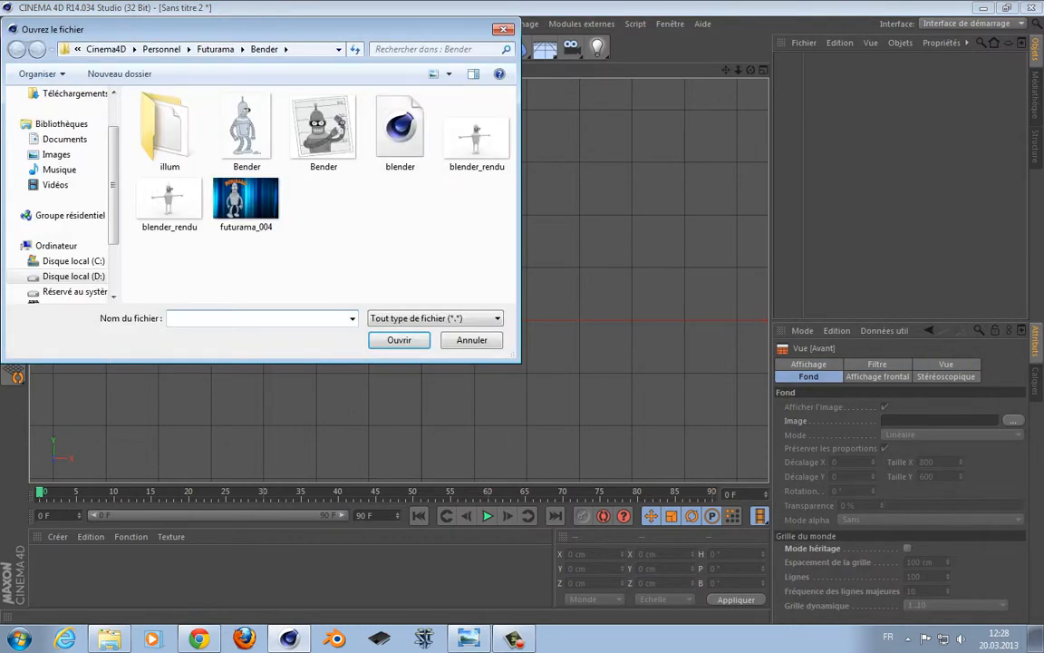
# Load Reference 1 from the Tuto > Mes tutos > Futurama > Blender folder as the front view's background image.
pyautogui.click(246, 204)
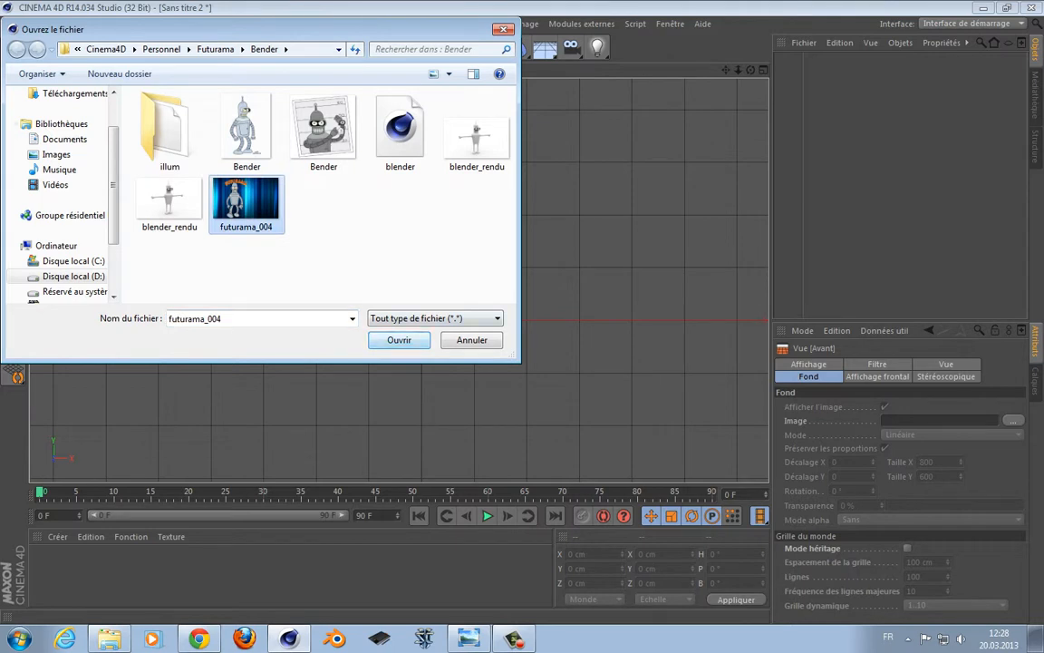
pyautogui.click(161, 49)
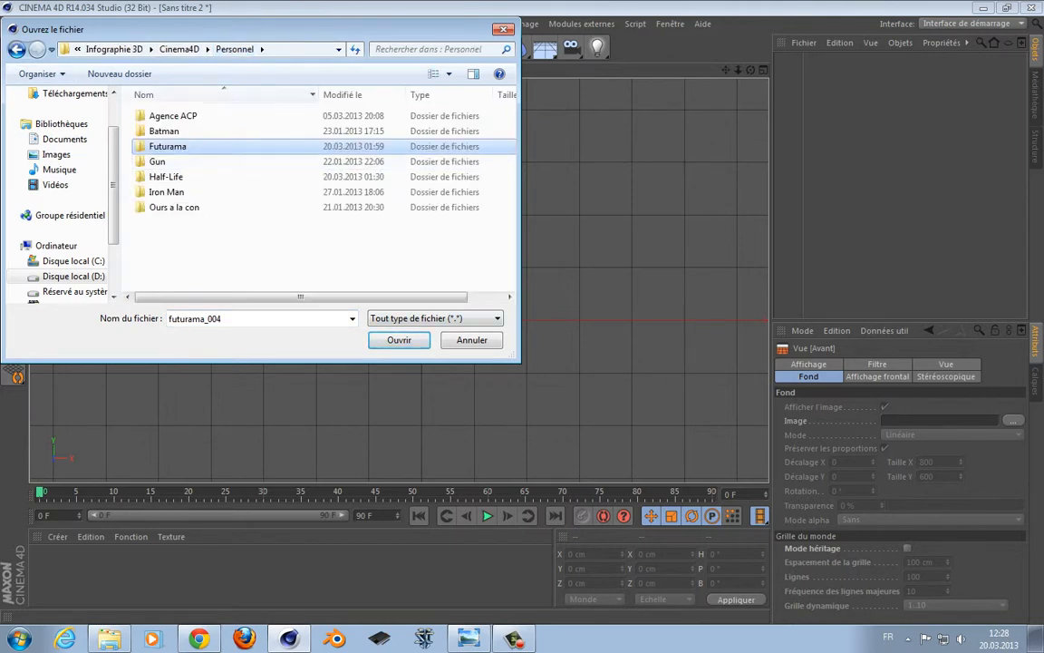
pyautogui.click(179, 49)
pyautogui.doubleClick(159, 146)
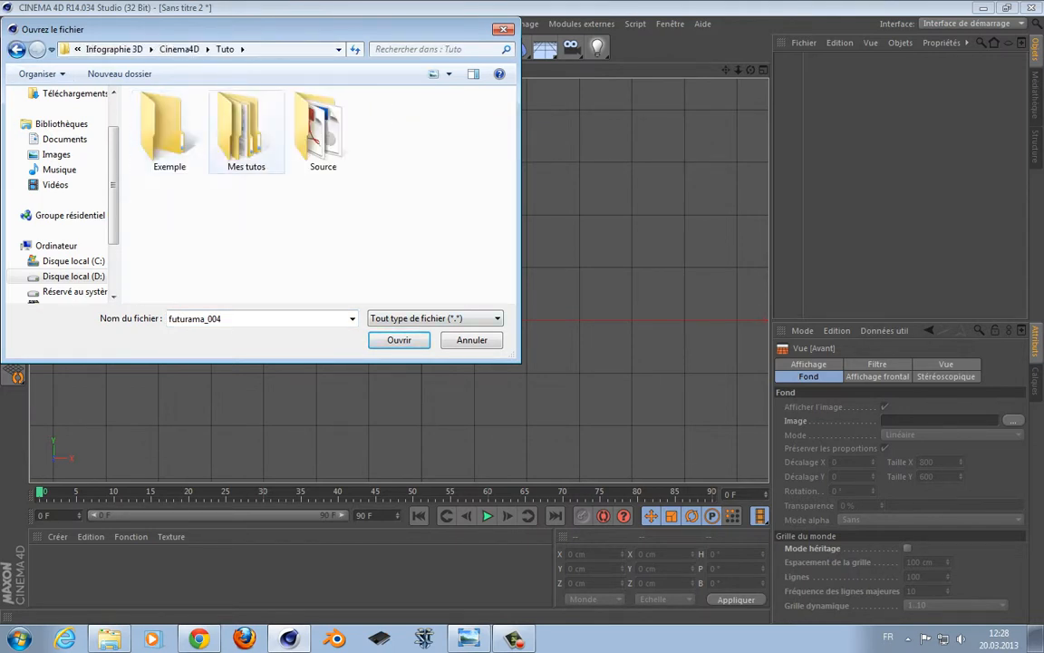
pyautogui.doubleClick(245, 132)
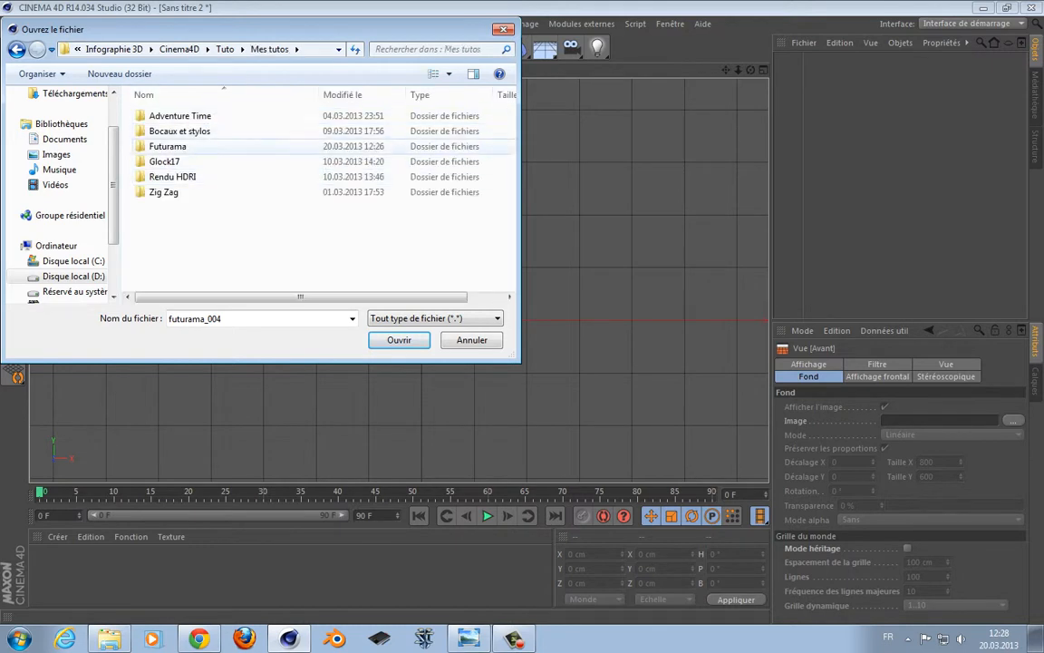
pyautogui.doubleClick(168, 146)
pyautogui.doubleClick(164, 115)
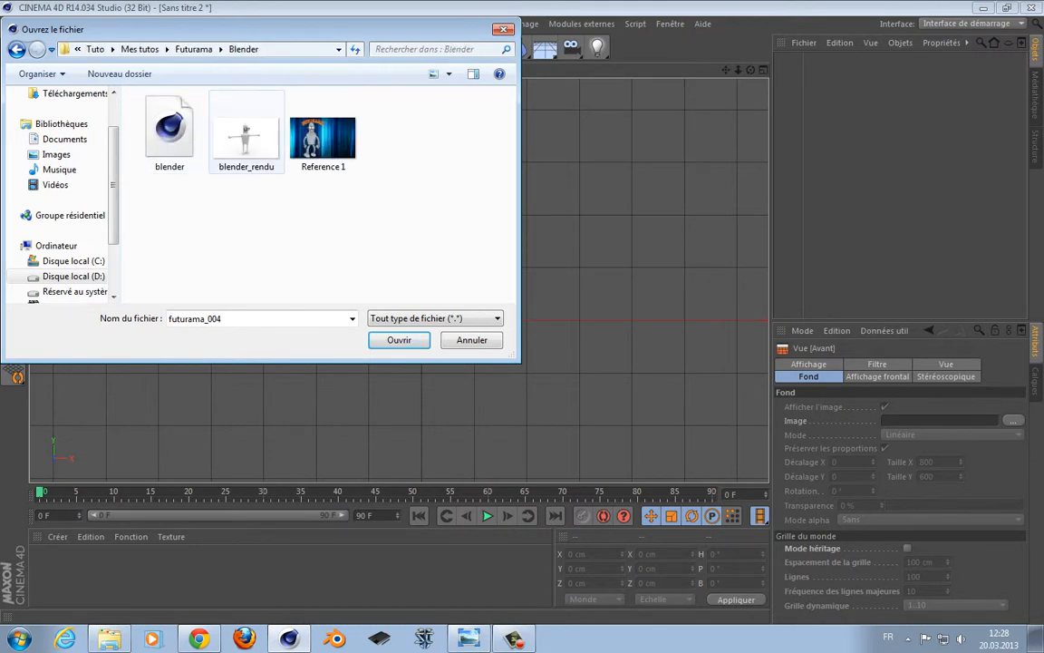
pyautogui.doubleClick(322, 138)
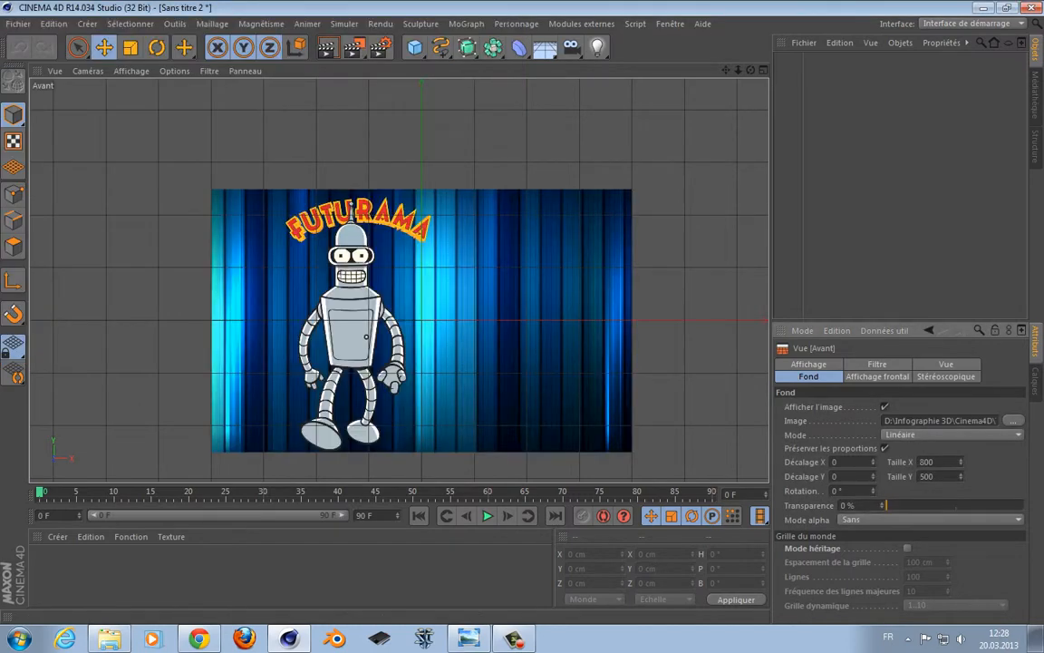
# Set the background image's horizontal offset to 134 so the robot is centred on the vertical axis.
pyautogui.moveTo(873, 462); pyautogui.dragTo(873, 340)
pyautogui.scroll(5, 436, 319)
pyautogui.keyDown('alt'); pyautogui.moveTo(420, 264); pyautogui.dragTo(476, 400, button='middle'); pyautogui.keyUp('alt')
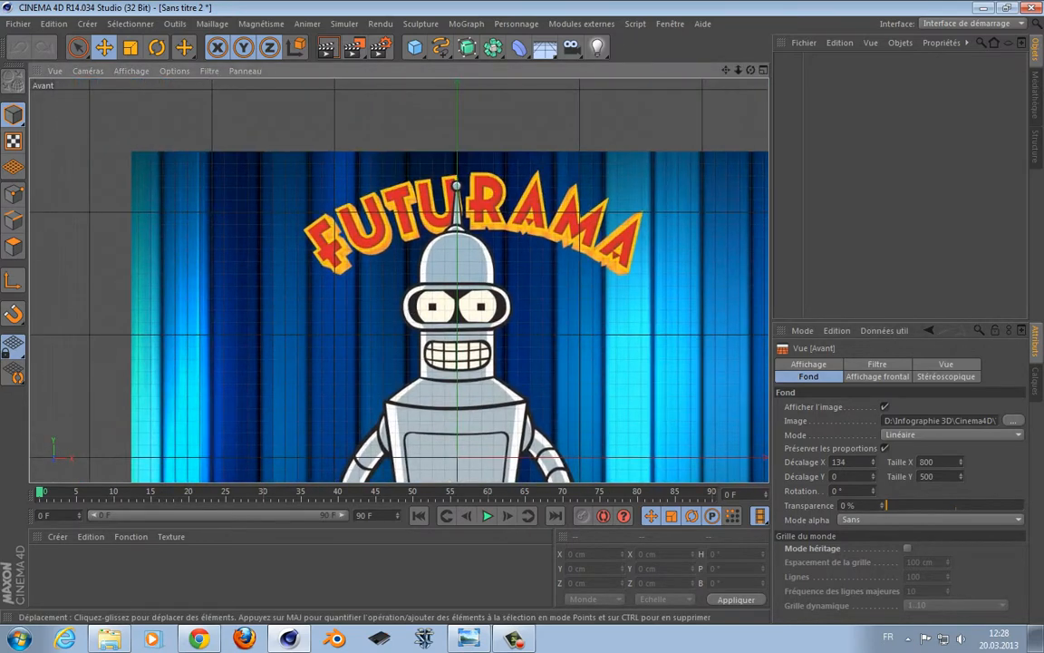
pyautogui.scroll(4, 473, 479)
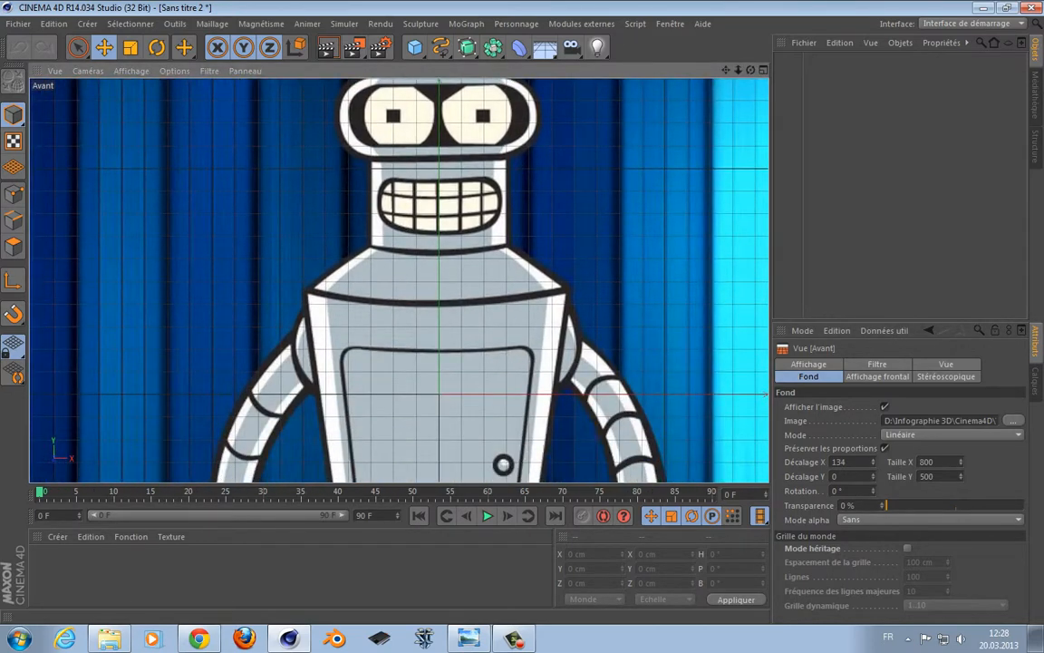
# Set the background image's vertical offset to 224 so the robot's feet rest around the horizontal axis.
pyautogui.moveTo(873, 476); pyautogui.dragTo(873, 273)
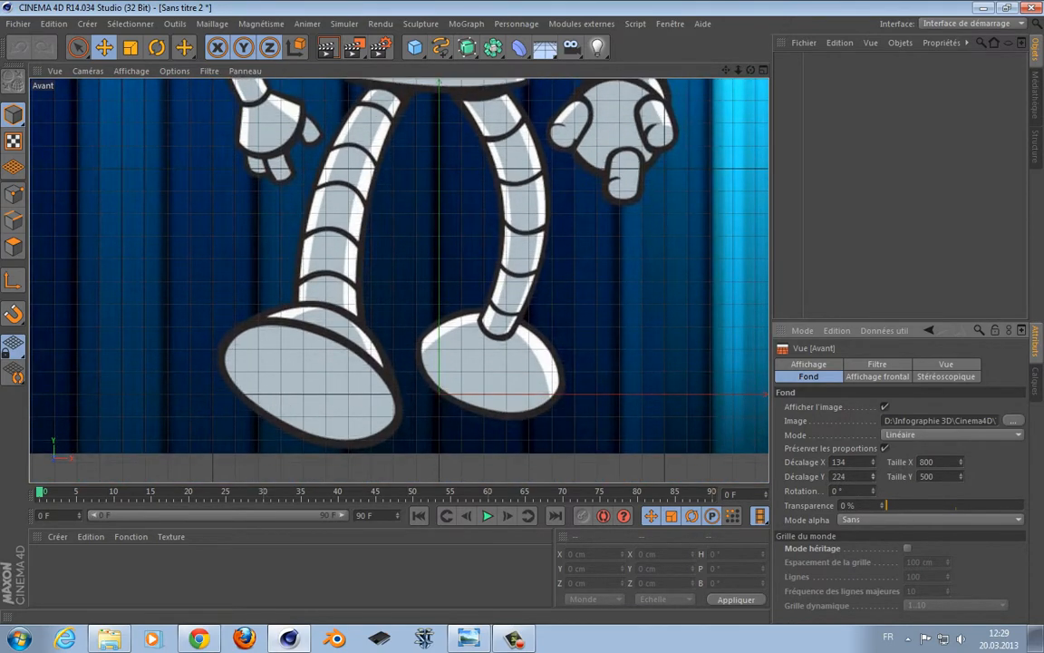
pyautogui.scroll(-6, 632, 392)
pyautogui.scroll(3, 598, 408)
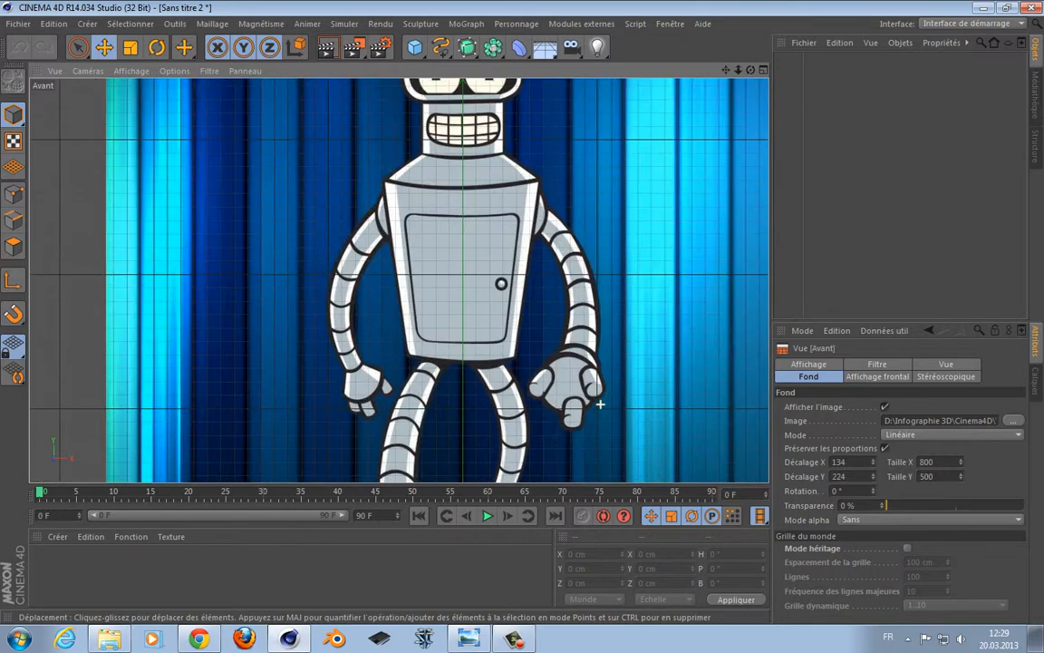
pyautogui.scroll(-4, 599, 408)
pyautogui.scroll(2, 599, 408)
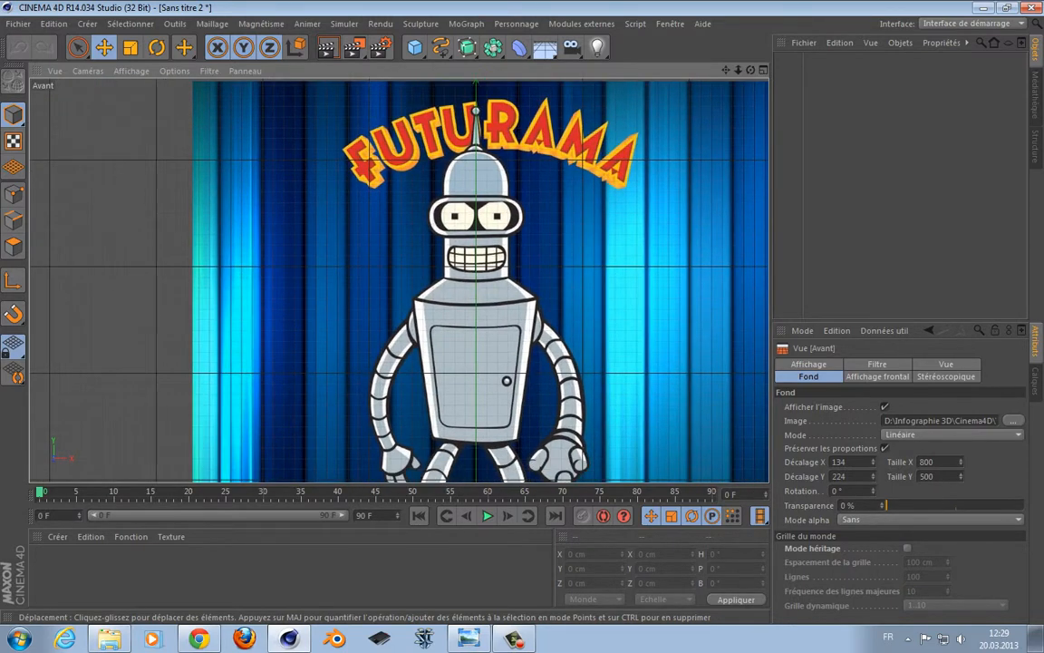
pyautogui.keyDown('alt'); pyautogui.moveTo(593, 325); pyautogui.dragTo(604, 219, button='middle'); pyautogui.keyUp('alt')
pyautogui.scroll(-1, 458, 453)
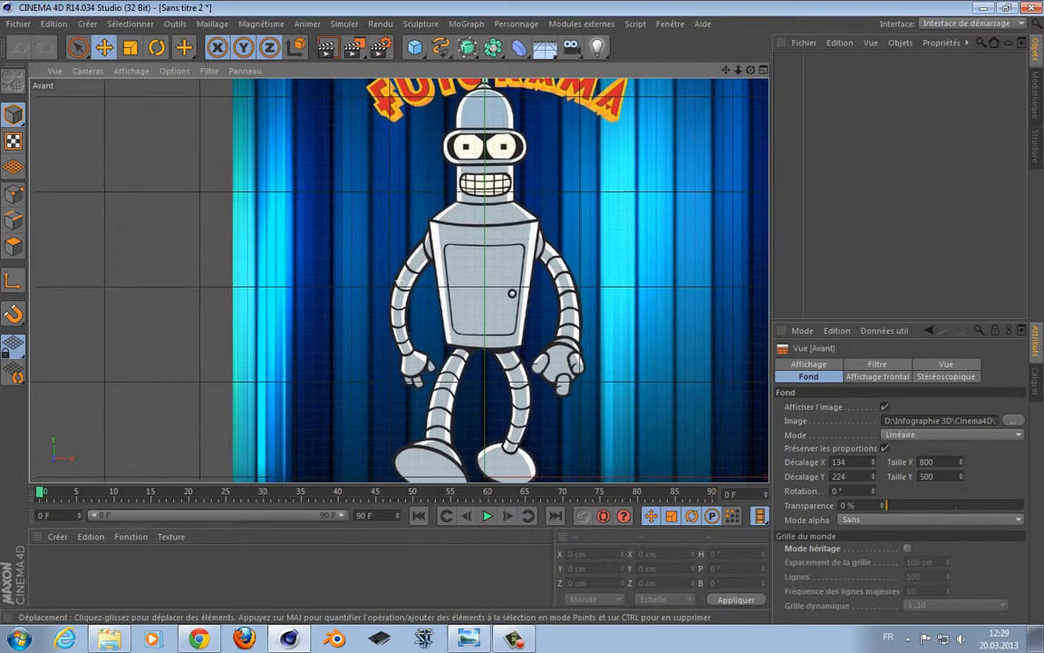
# Widen the viewport slightly and add a Cylinder primitive at the scene origin.
pyautogui.moveTo(772, 288); pyautogui.dragTo(784, 287)
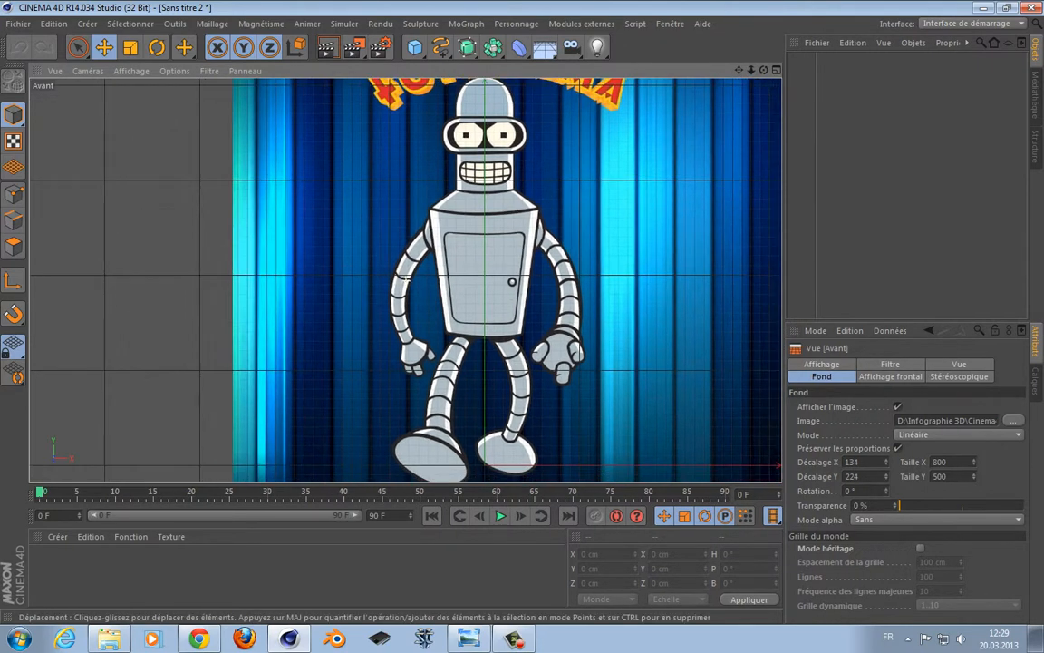
pyautogui.scroll(-2, 587, 292)
pyautogui.scroll(1, 587, 292)
pyautogui.scroll(3, 512, 296)
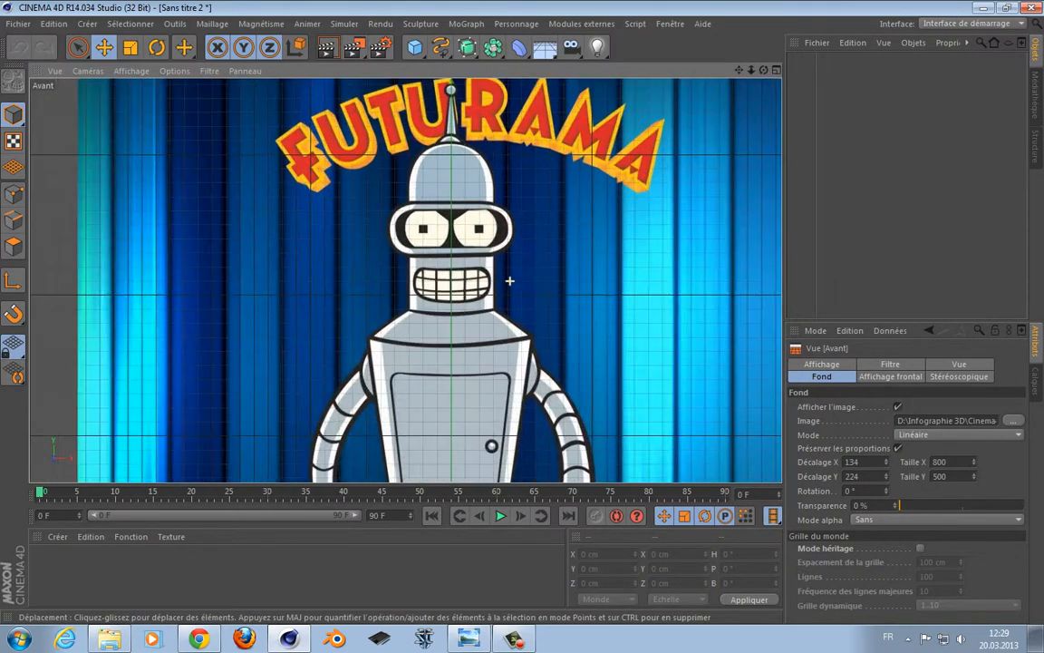
pyautogui.moveTo(414, 48); pyautogui.dragTo(796, 68)
pyautogui.keyDown('alt'); pyautogui.moveTo(627, 377); pyautogui.dragTo(653, 134, button='middle'); pyautogui.keyUp('alt')
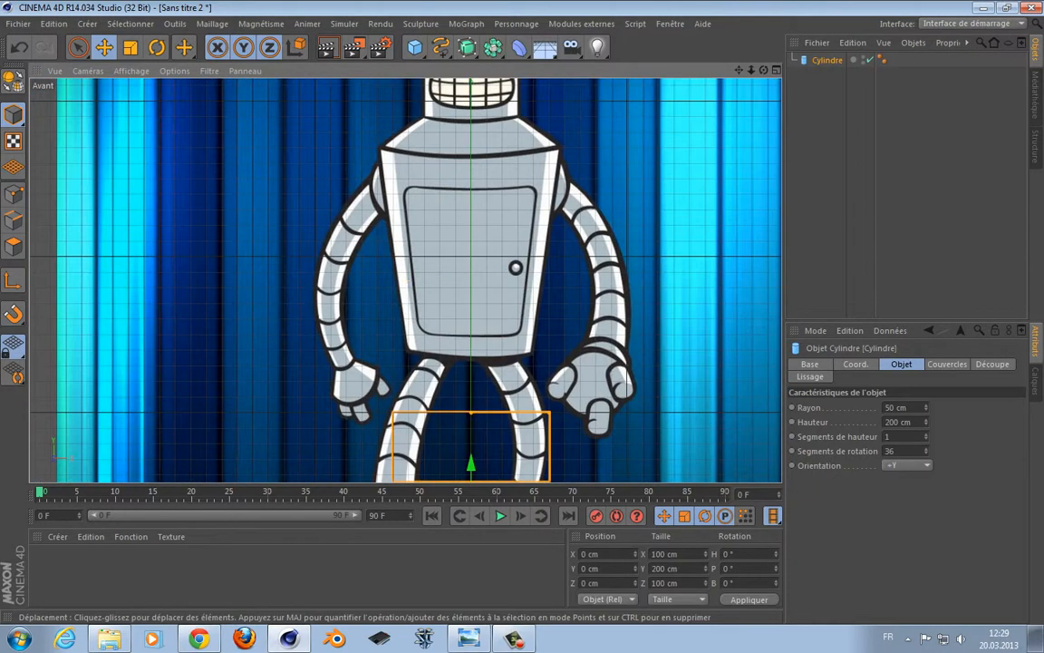
# Raise the cylinder to about 208 cm on Y and rename it Tete.
pyautogui.moveTo(471, 464); pyautogui.dragTo(470, 140)
pyautogui.keyDown('alt'); pyautogui.moveTo(471, 140); pyautogui.dragTo(452, 229, button='middle'); pyautogui.keyUp('alt')
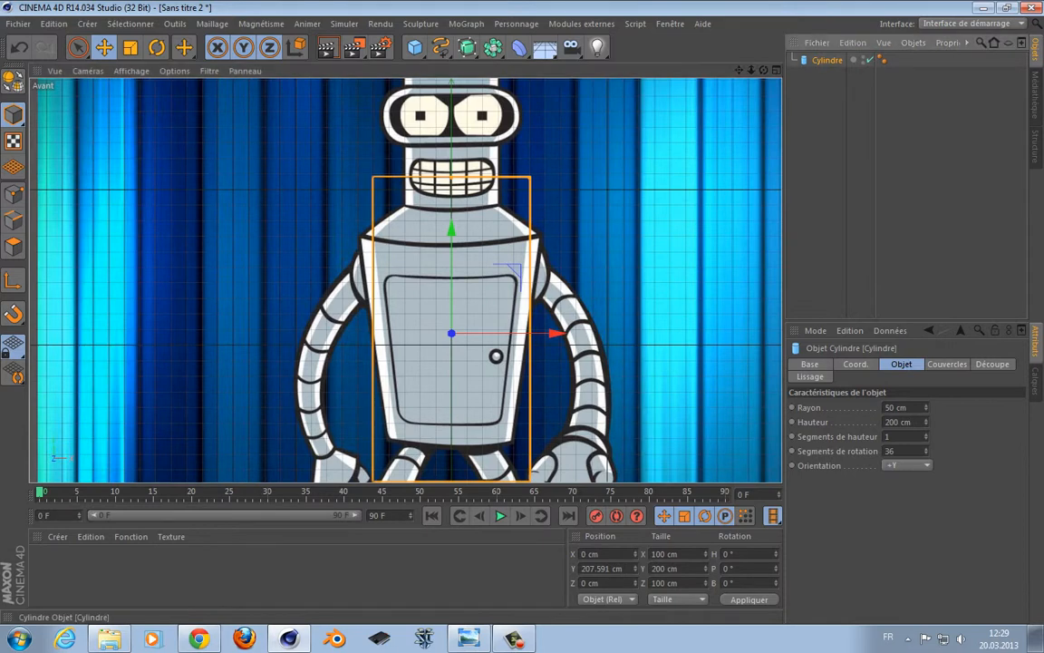
pyautogui.doubleClick(827, 60)
pyautogui.write('Tete')
pyautogui.press('Return')
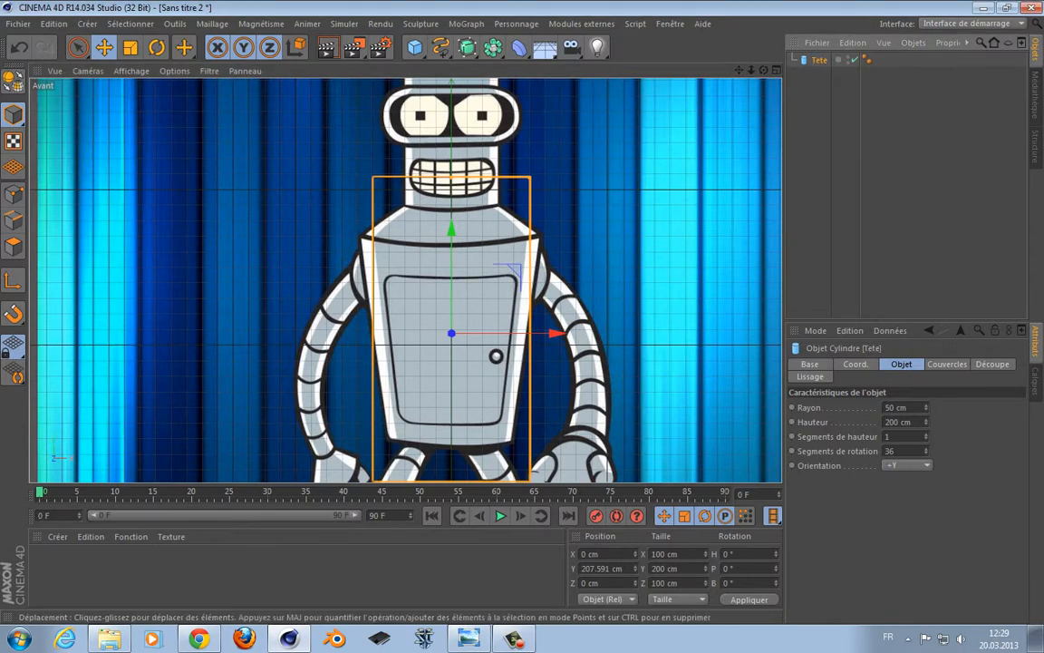
# Move Tete up over the robot's head and scale it uniformly to about 60 cm wide and 120 cm high, centred at about 347 cm.
pyautogui.moveTo(451, 233); pyautogui.dragTo(452, 112)
pyautogui.keyDown('alt'); pyautogui.moveTo(471, 136); pyautogui.dragTo(487, 281, button='middle'); pyautogui.keyUp('alt')
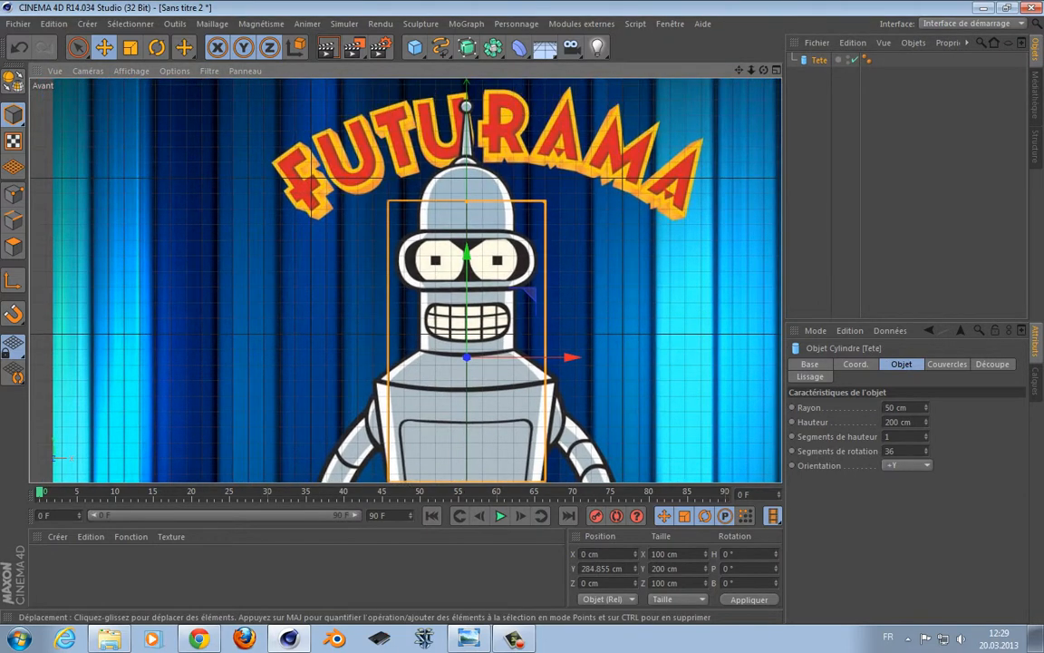
pyautogui.moveTo(466, 272); pyautogui.dragTo(466, 194)
pyautogui.press('t')
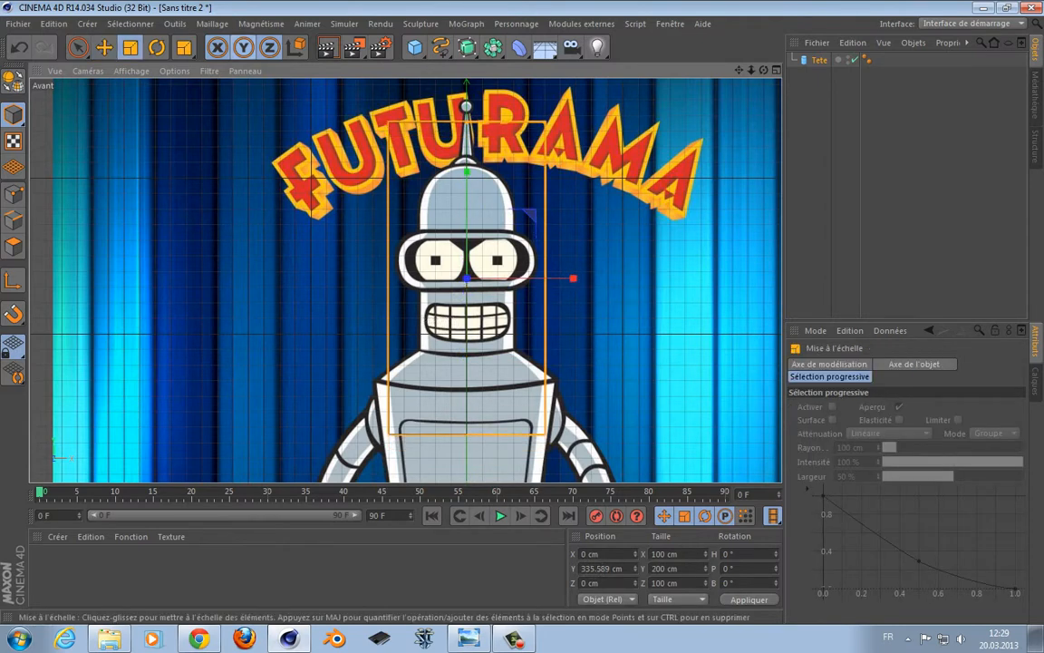
pyautogui.moveTo(573, 278)
pyautogui.mouseDown()
pyautogui.moveTo(537, 279)
pyautogui.moveTo(562, 278)
pyautogui.mouseUp()
pyautogui.press('space')
pyautogui.moveTo(467, 174)
pyautogui.mouseDown()
pyautogui.moveTo(467, 148)
pyautogui.moveTo(467, 158)
pyautogui.mouseUp()
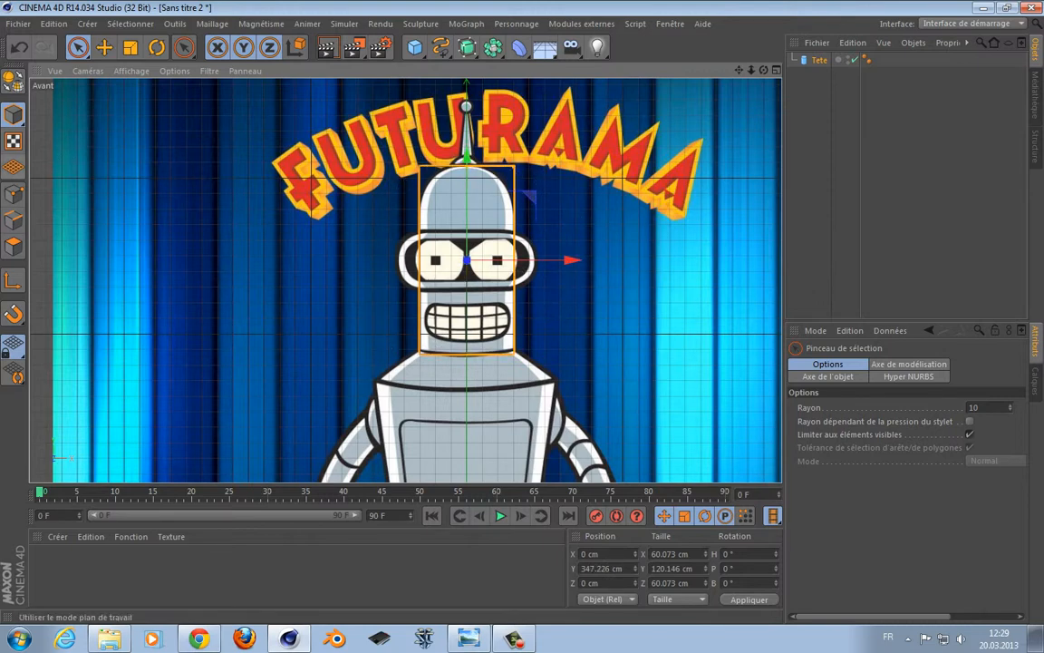
# Set the Tete cylinder's rotation segments to 15.
pyautogui.click(819, 60)
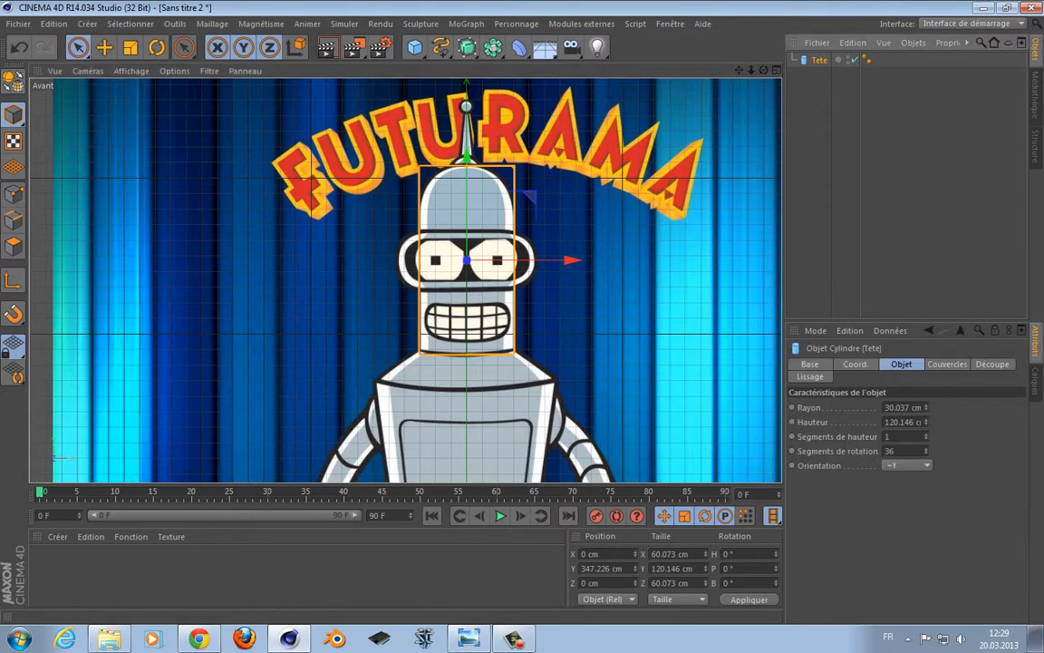
pyautogui.doubleClick(890, 450)
pyautogui.write('15')
pyautogui.press('Return')
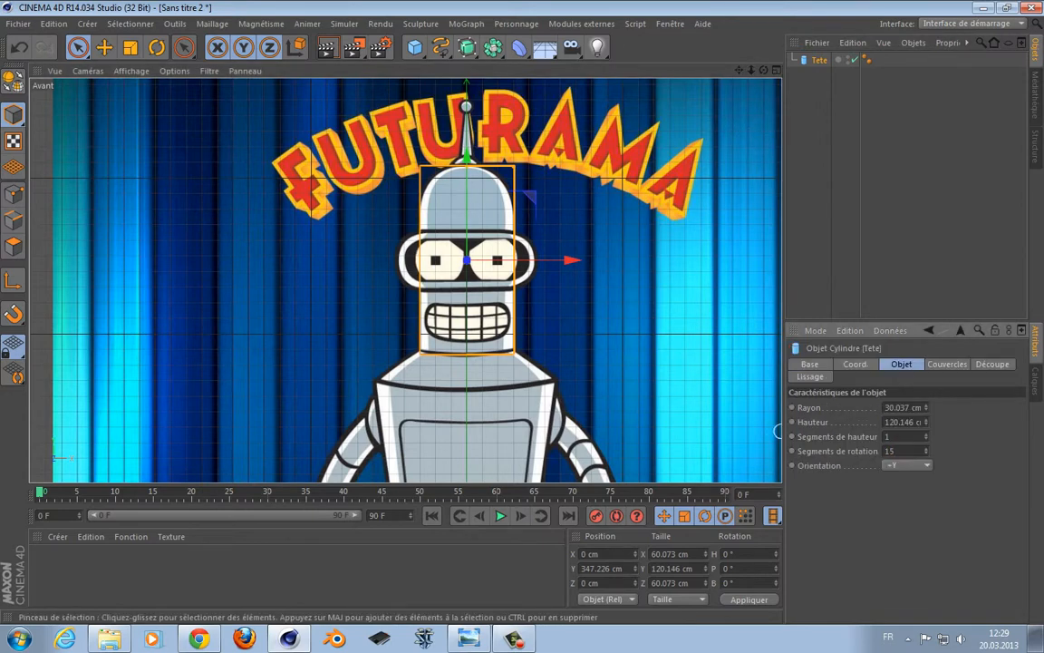
# Convert Tete to an editable polygon object and optimize its points.
pyautogui.press('c')
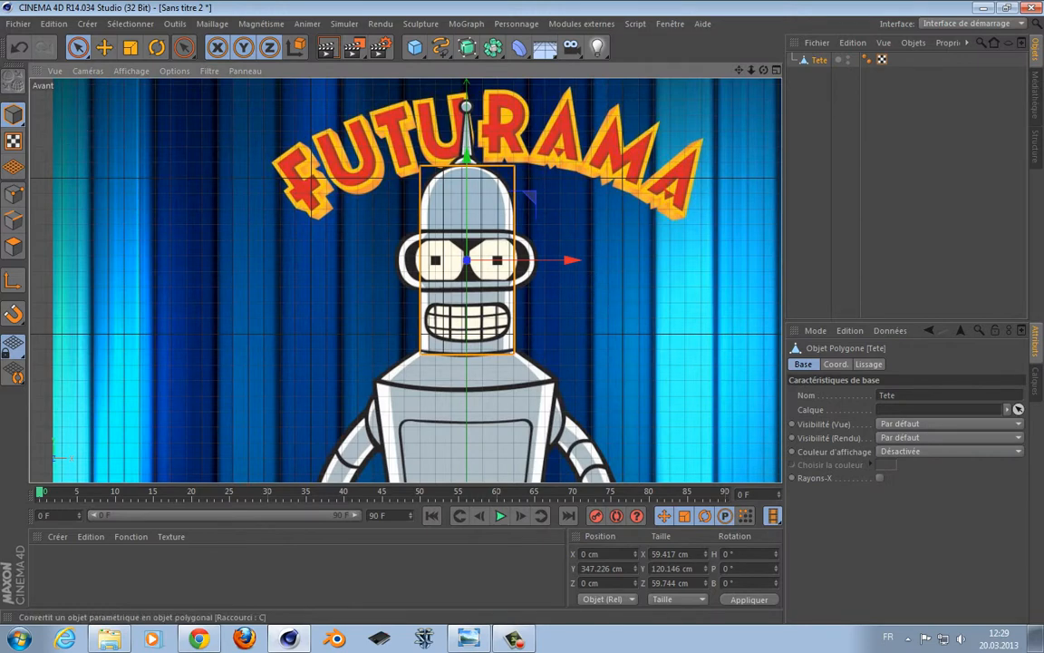
pyautogui.hotkey('ctrl', 'z')
pyautogui.click(13, 80)
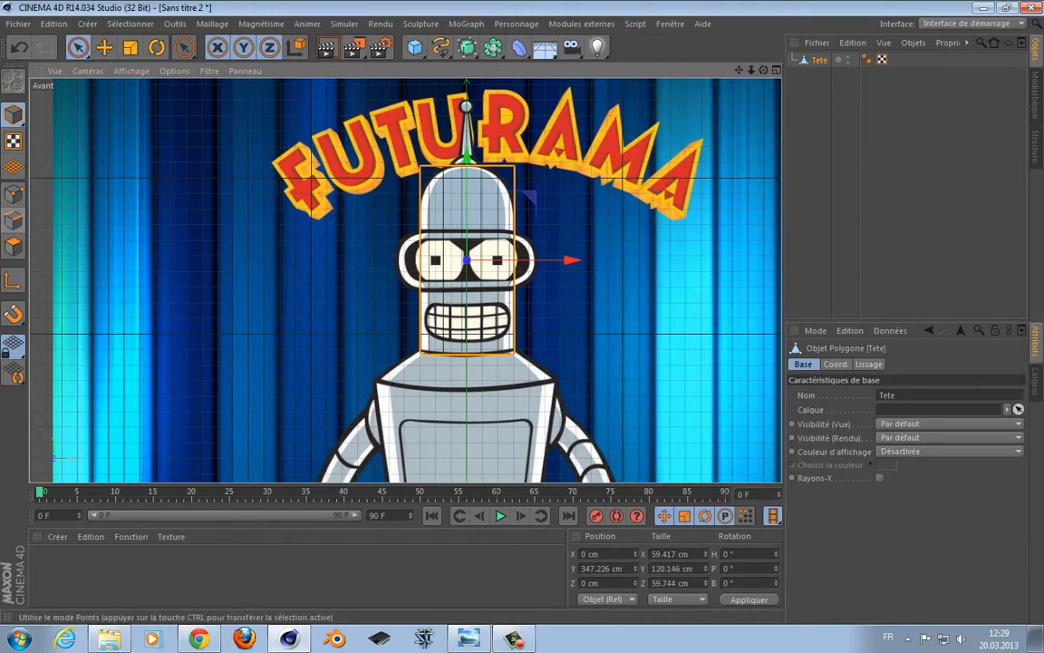
pyautogui.click(77, 47)
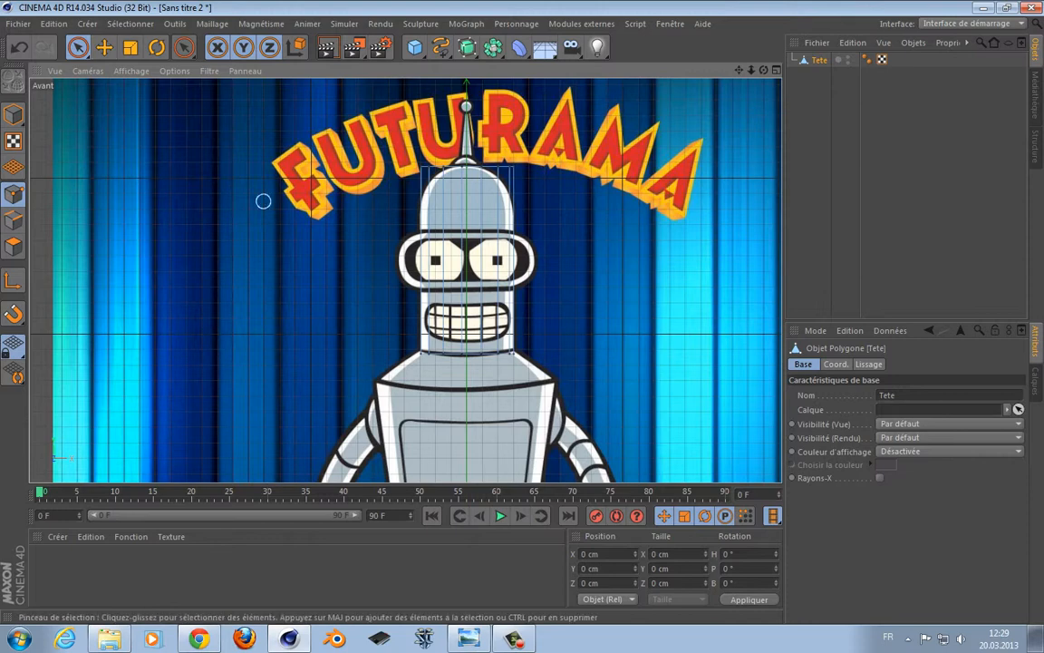
pyautogui.rightClick(332, 196)
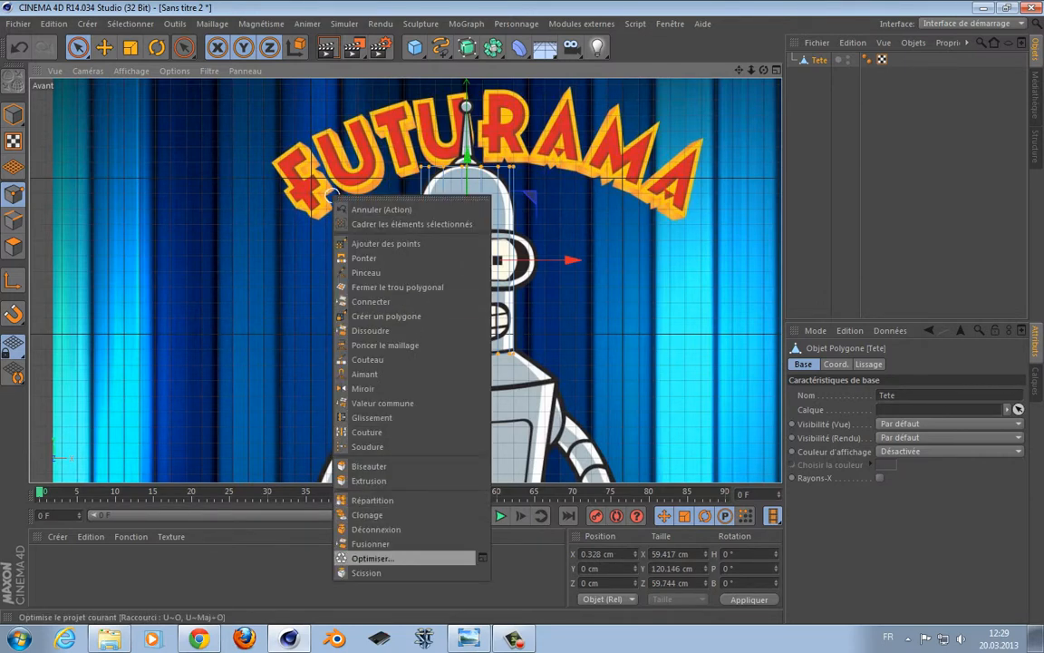
pyautogui.click(376, 558)
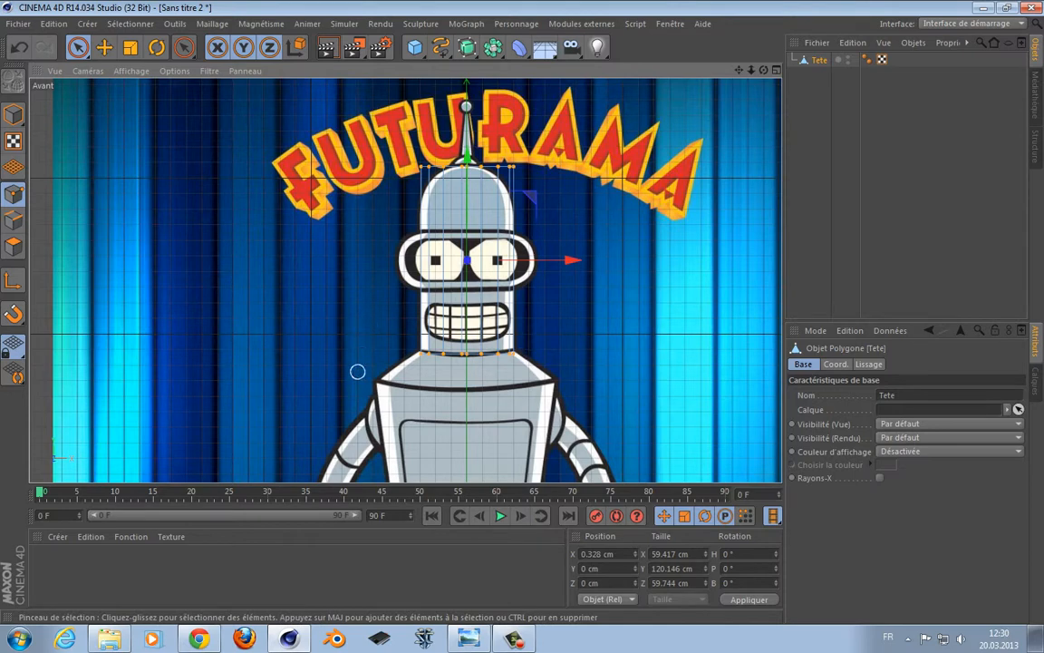
# Add a Hyper NURBS object as the parent of Tete to smooth the head.
pyautogui.scroll(2, 435, 345)
pyautogui.keyDown('alt'); pyautogui.moveTo(461, 321); pyautogui.dragTo(393, 403, button='middle'); pyautogui.keyUp('alt')
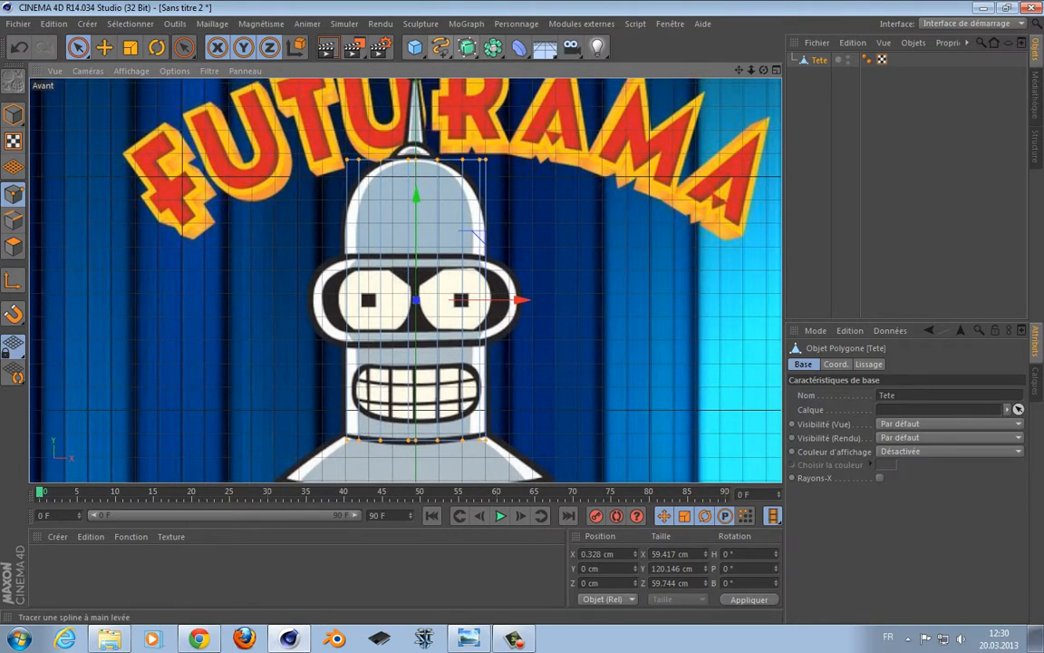
pyautogui.keyDown('alt'); pyautogui.click(467, 47); pyautogui.keyUp('alt')
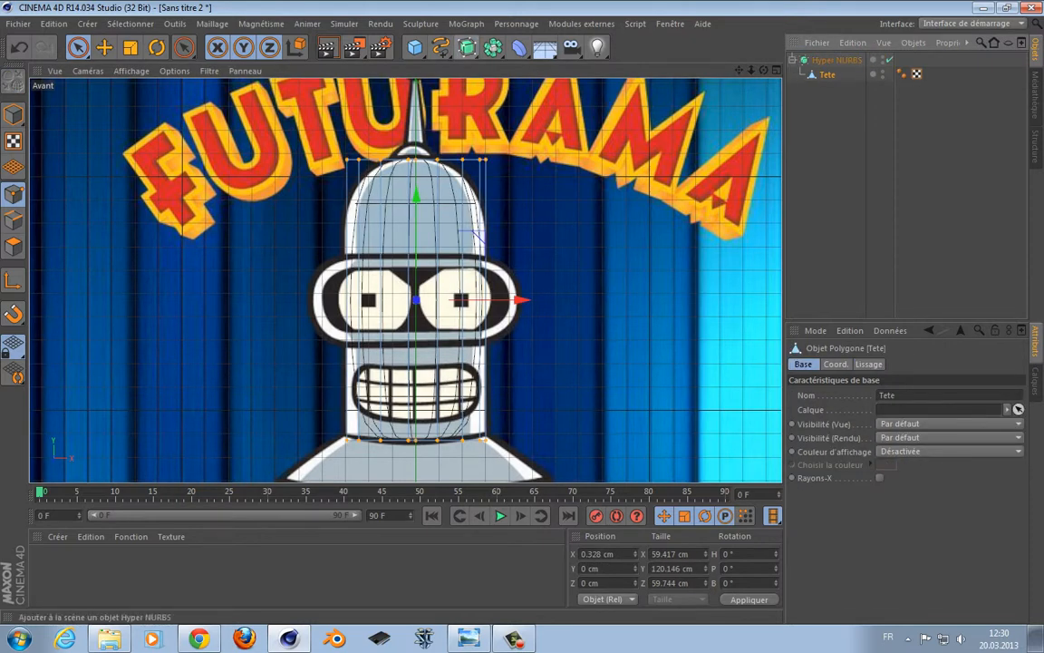
pyautogui.click(467, 47)
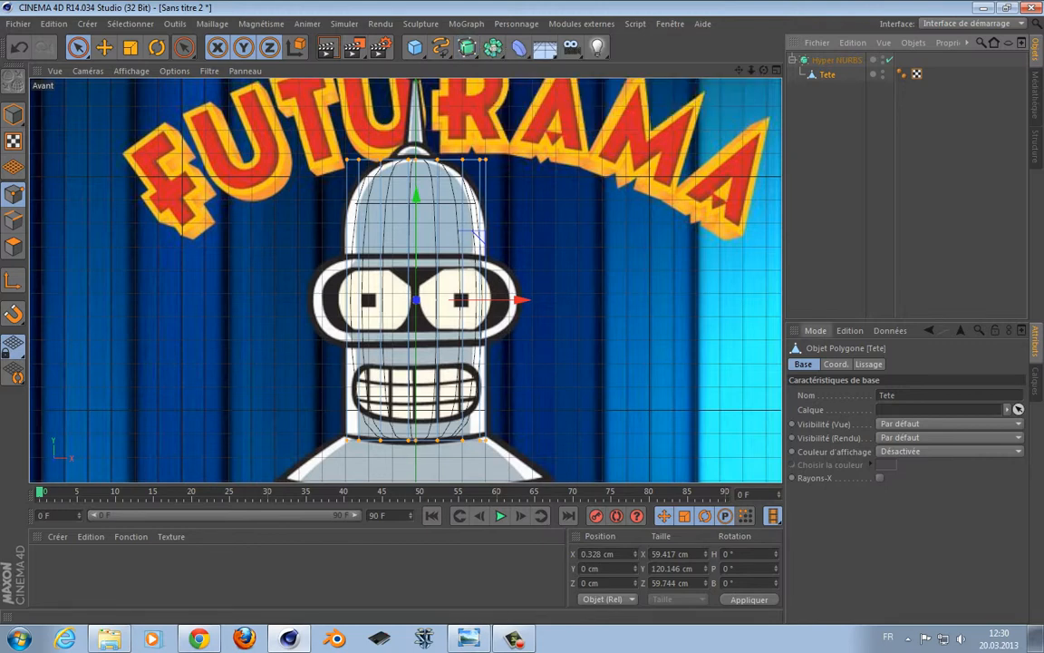
# Set the front view background image's transparency to about 57%.
pyautogui.hotkey('shift', 'v')
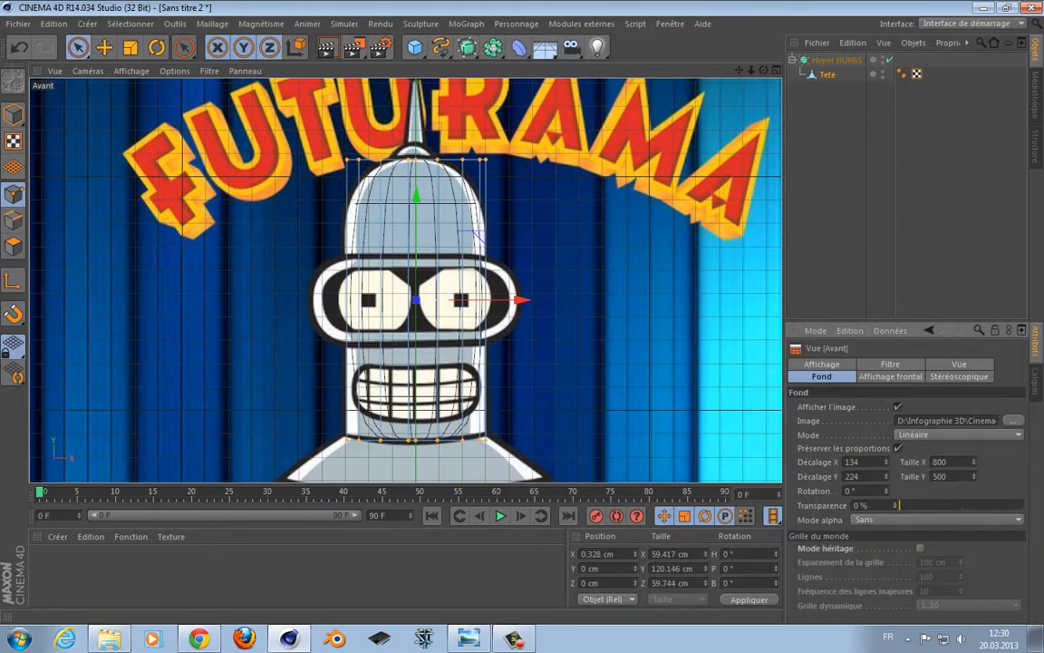
pyautogui.moveTo(901, 505); pyautogui.dragTo(972, 505)
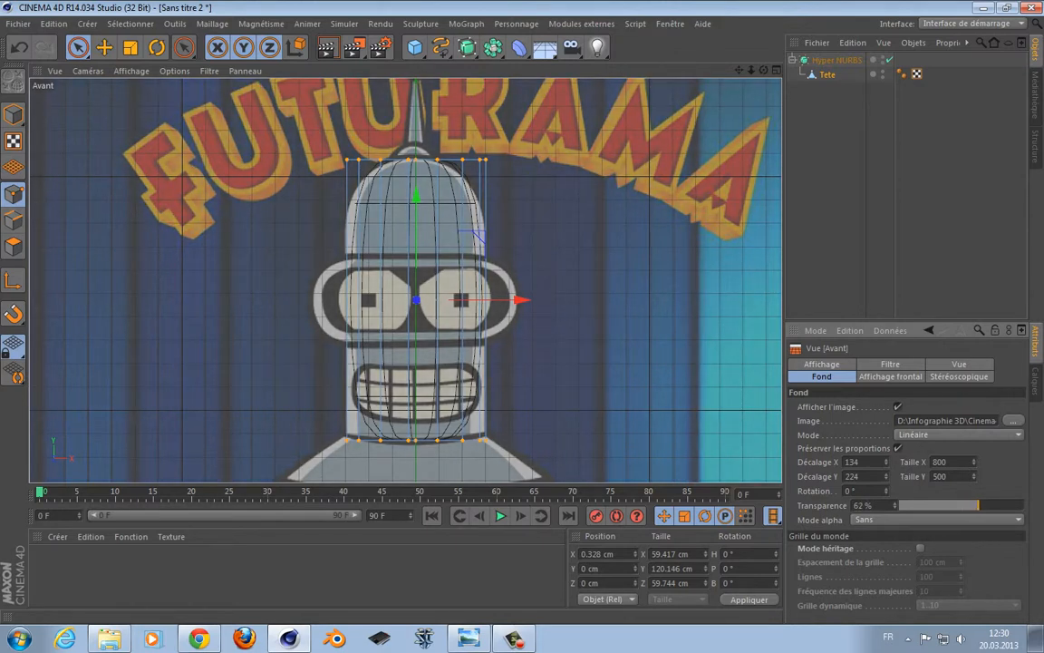
pyautogui.keyDown('alt'); pyautogui.moveTo(385, 305); pyautogui.dragTo(405, 279, button='middle'); pyautogui.keyUp('alt')
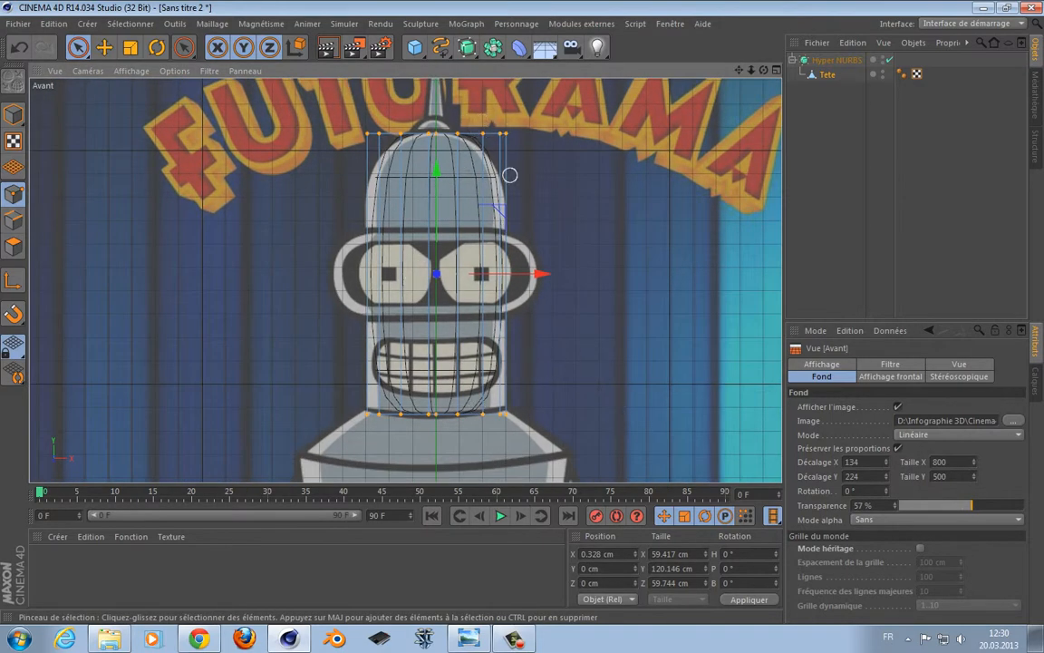
# Select the edge loop at the base of Tete and bevel it with an inner offset of about 1.9 cm.
pyautogui.click(827, 74)
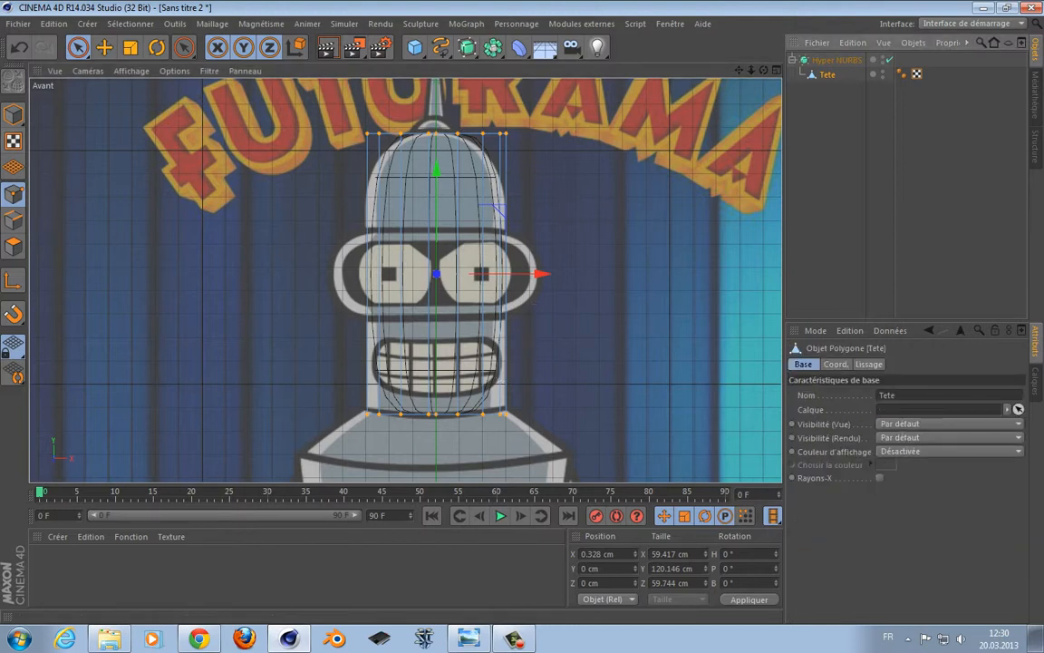
pyautogui.click(12, 221)
pyautogui.press('u')
pyautogui.press('l')
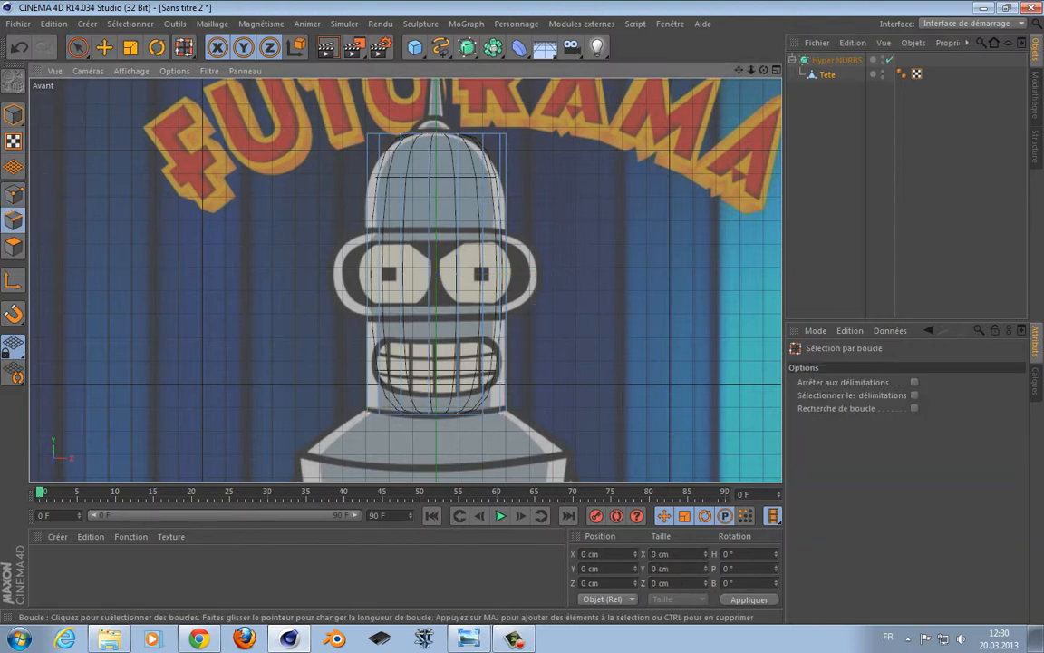
pyautogui.click(437, 413)
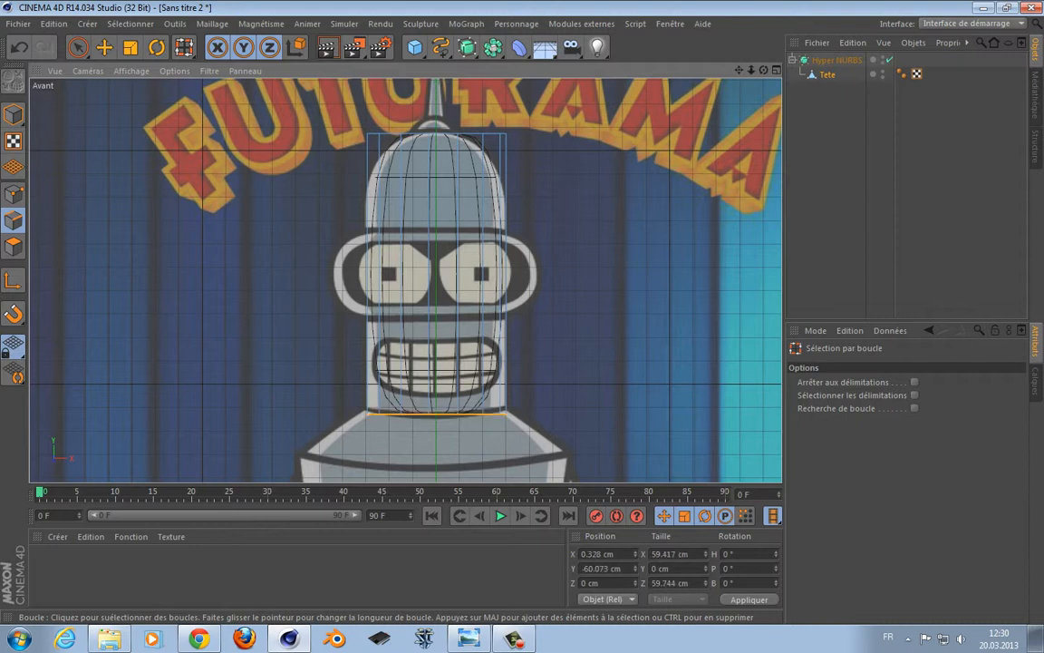
pyautogui.press('m')
pyautogui.press('s')
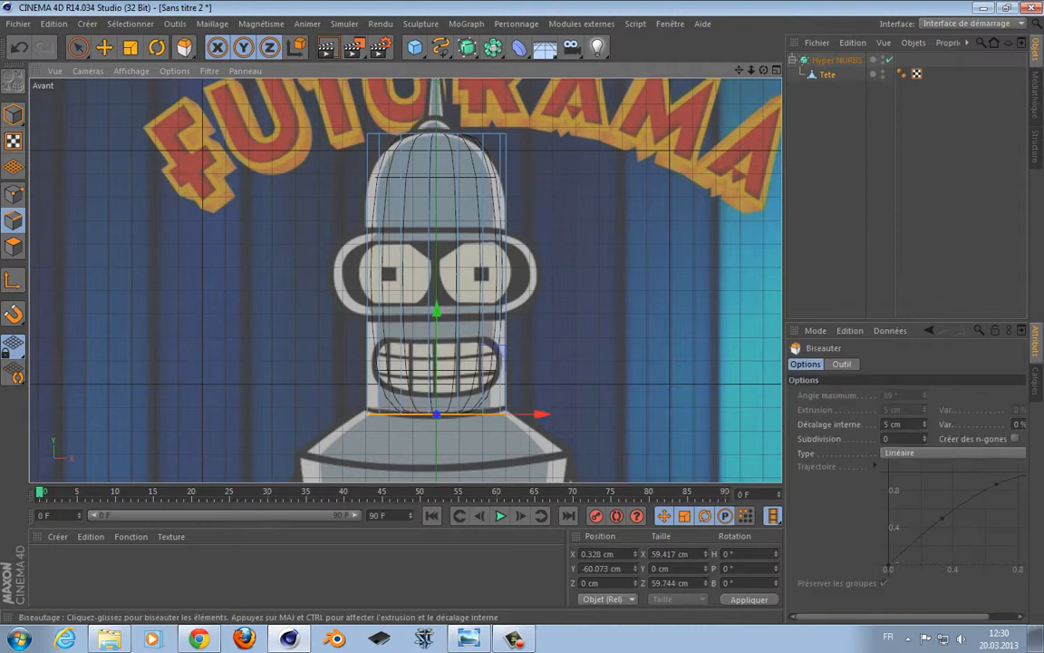
pyautogui.moveTo(499, 349); pyautogui.dragTo(516, 349)
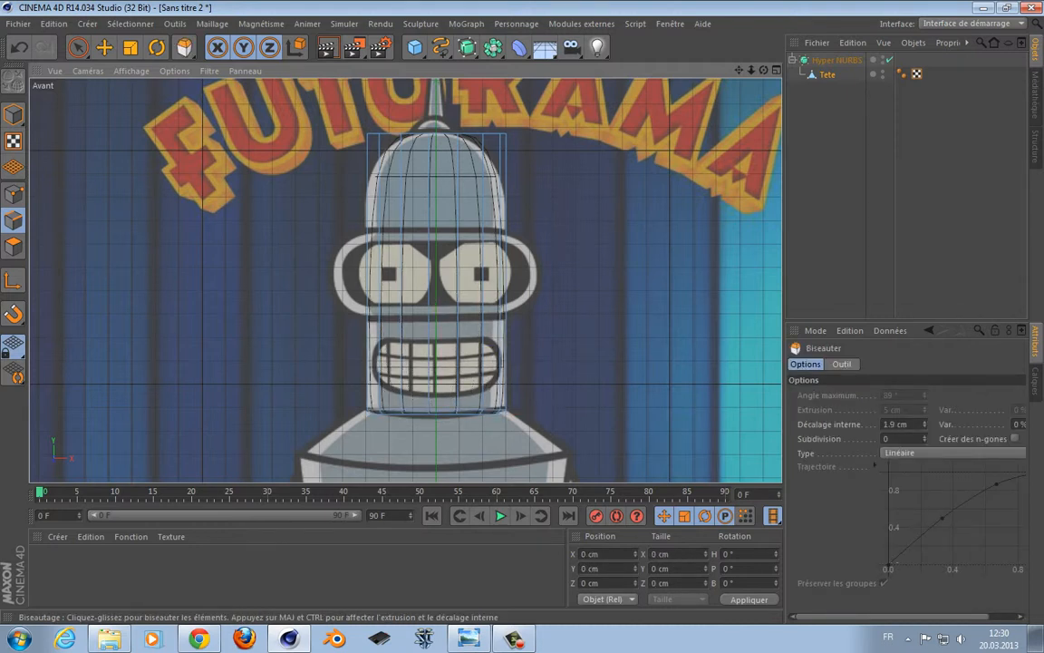
# Rectangle-select all points at the base of the head and move them slightly down.
pyautogui.click(78, 48)
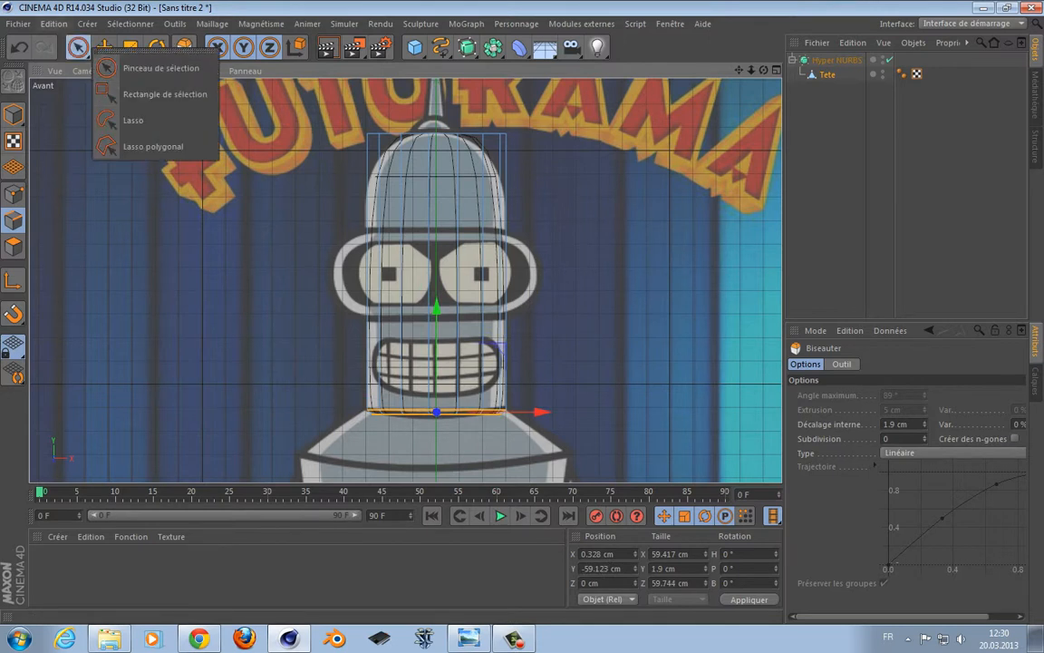
pyautogui.click(165, 94)
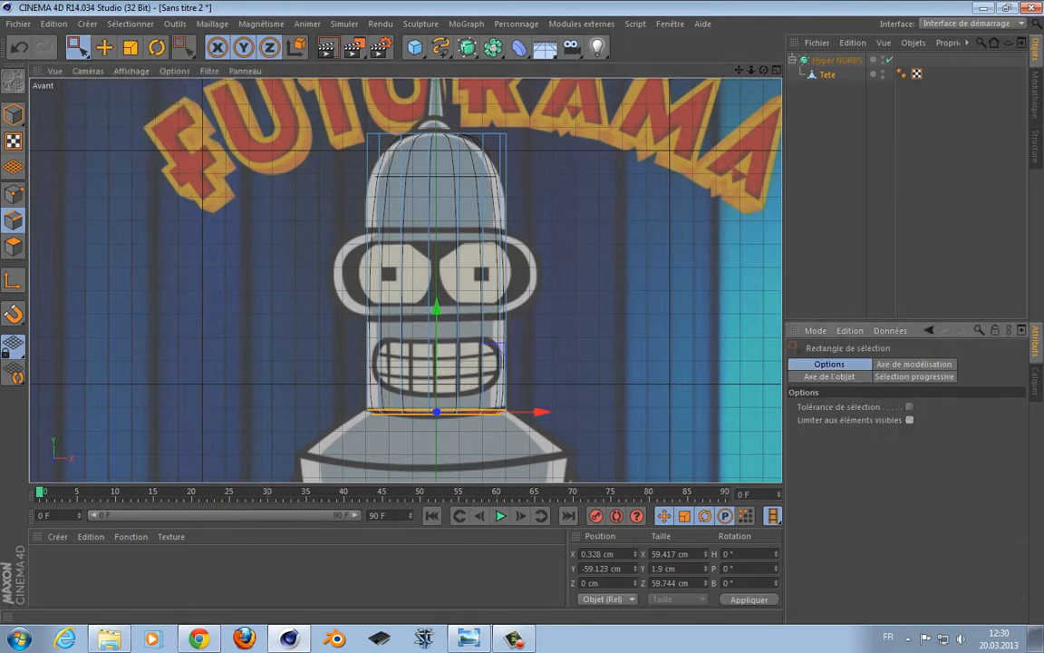
pyautogui.click(13, 193)
pyautogui.moveTo(313, 378); pyautogui.dragTo(562, 449)
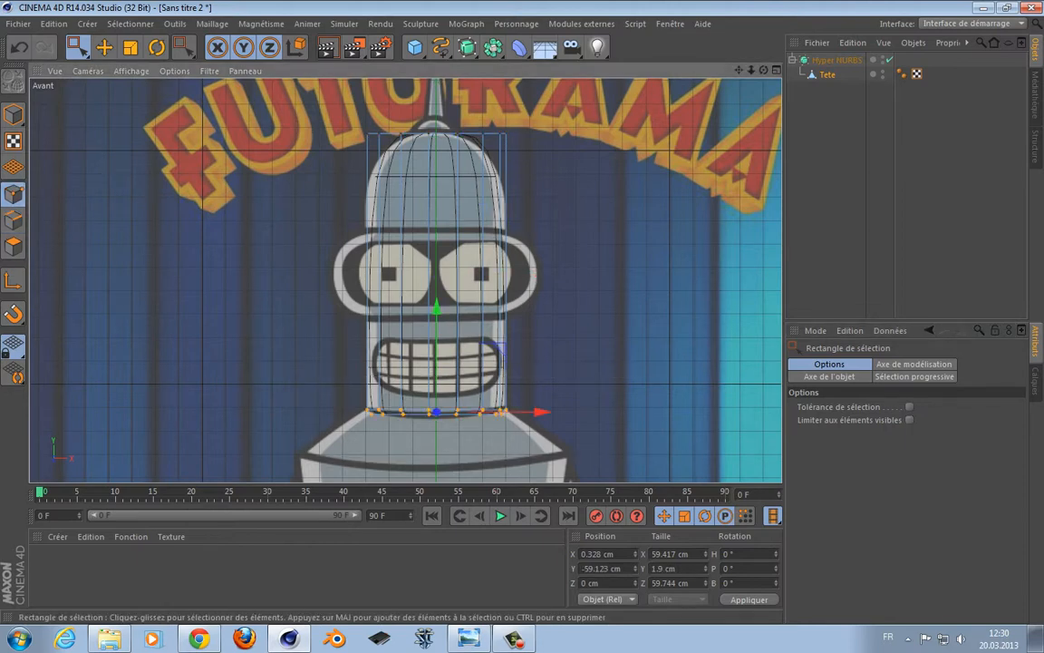
pyautogui.moveTo(437, 317); pyautogui.dragTo(436, 321)
pyautogui.keyDown('alt'); pyautogui.moveTo(489, 225); pyautogui.dragTo(572, 225, button='right'); pyautogui.keyUp('alt')
pyautogui.keyDown('alt'); pyautogui.moveTo(406, 282); pyautogui.dragTo(408, 314, button='middle'); pyautogui.keyUp('alt')
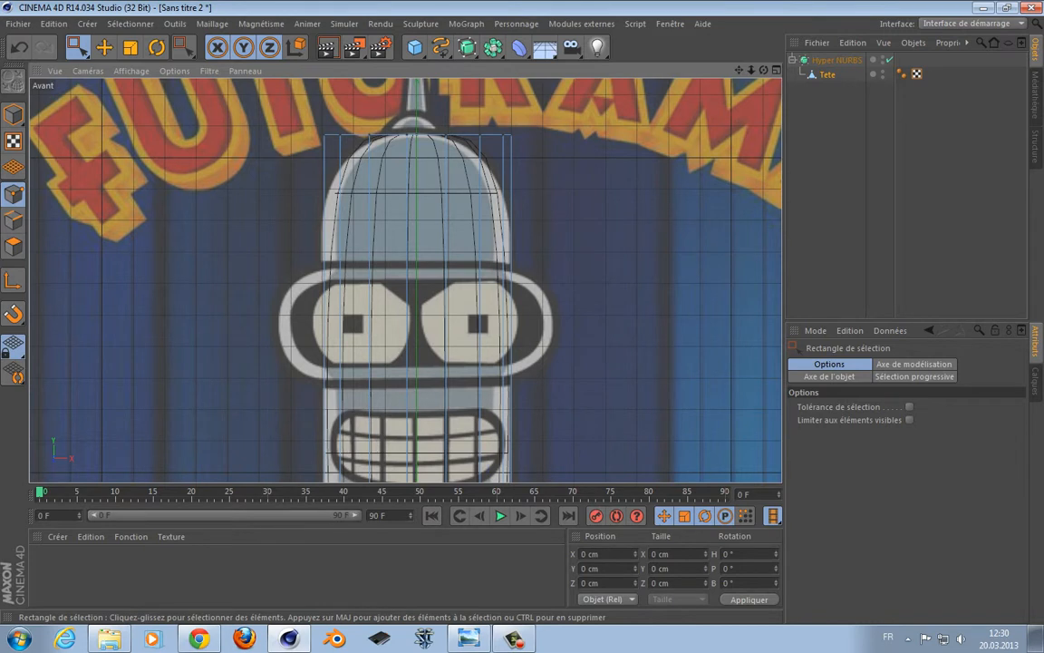
# Cut a horizontal loop around the head's dome, a little above the visor, with the Knife in Boucle mode.
pyautogui.press('k')
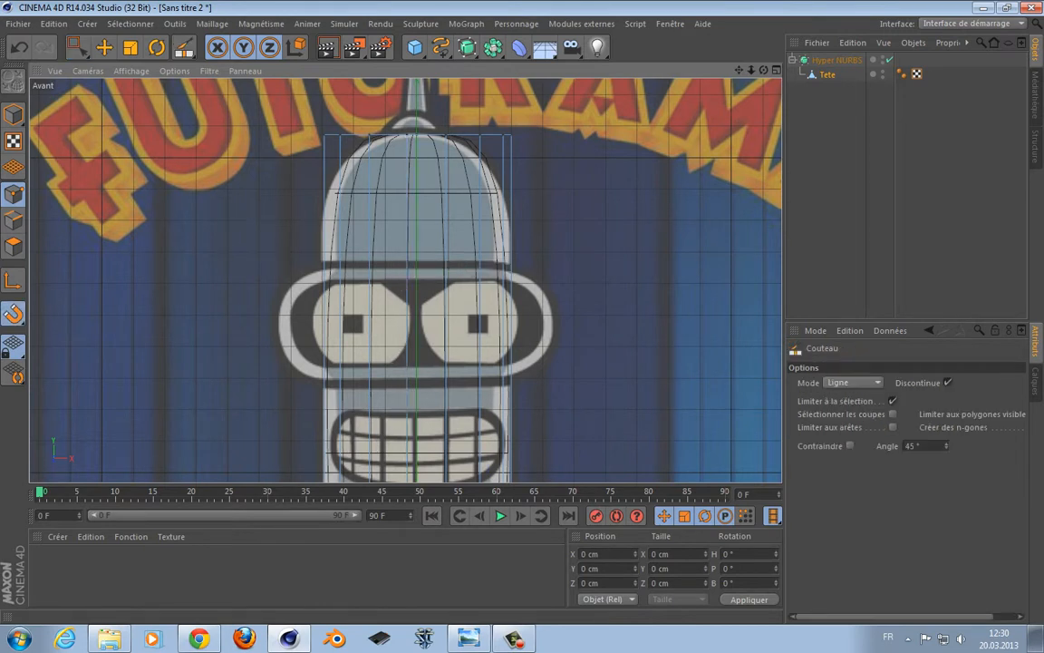
pyautogui.click(853, 383)
pyautogui.click(841, 441)
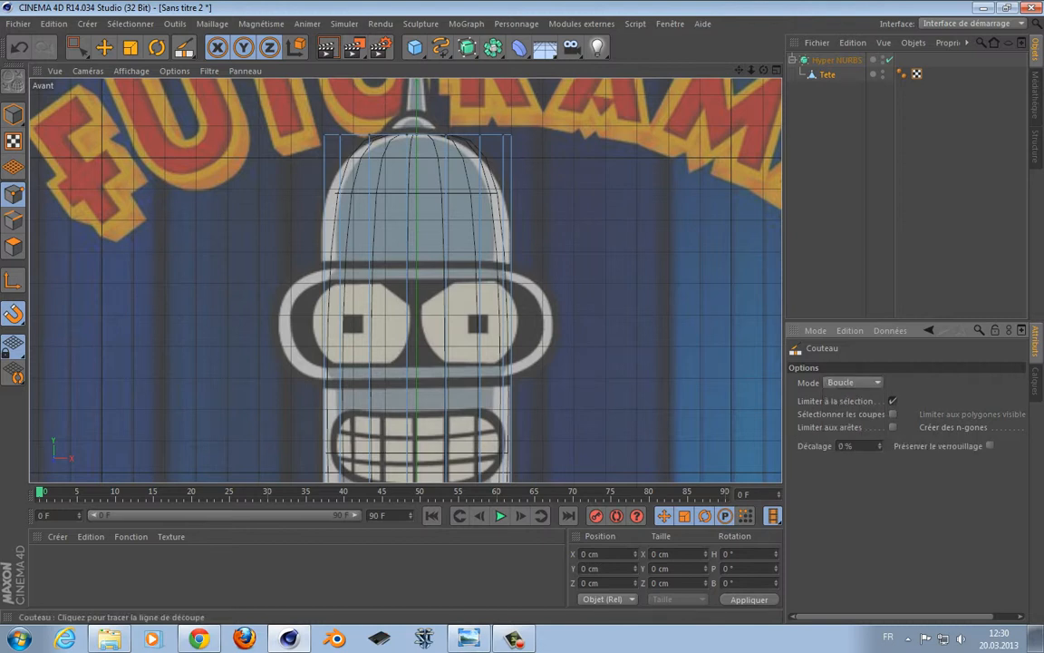
pyautogui.click(518, 221)
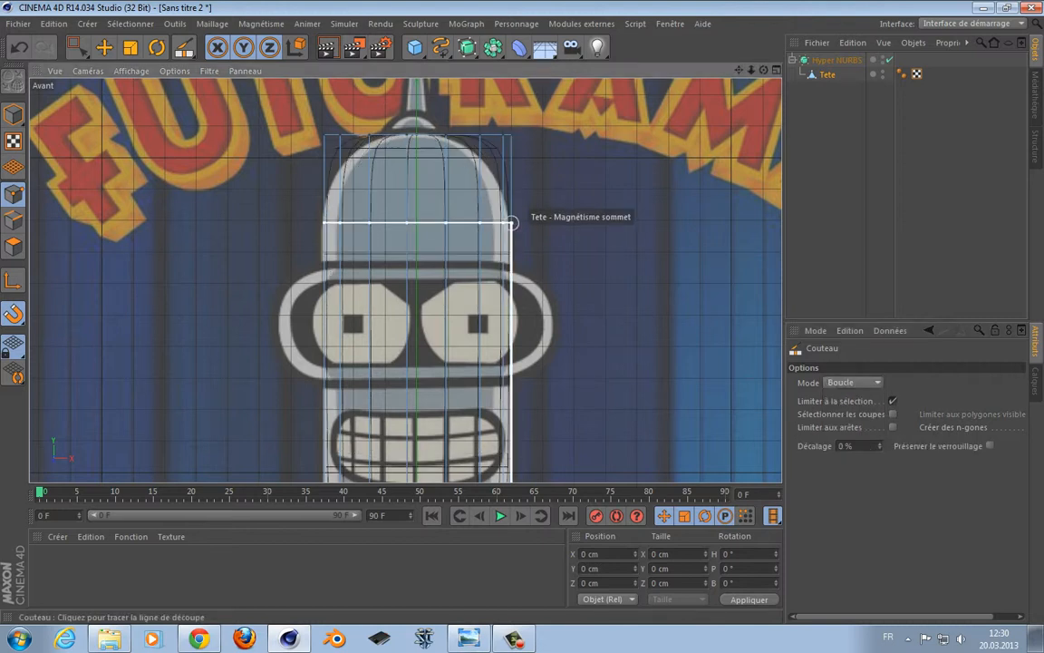
# Select the top ring of points on the head and scale it inward to follow the dome's outline.
pyautogui.press('0')
pyautogui.moveTo(268, 106); pyautogui.dragTo(412, 162)
pyautogui.press('t')
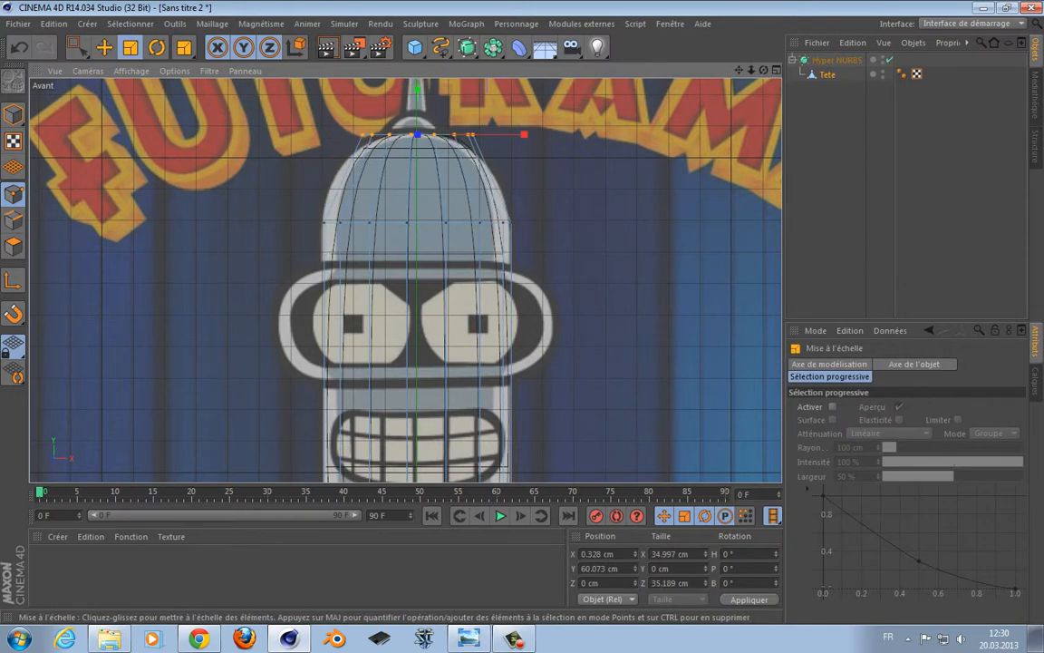
pyautogui.moveTo(428, 123); pyautogui.dragTo(405, 122)
pyautogui.press('space')
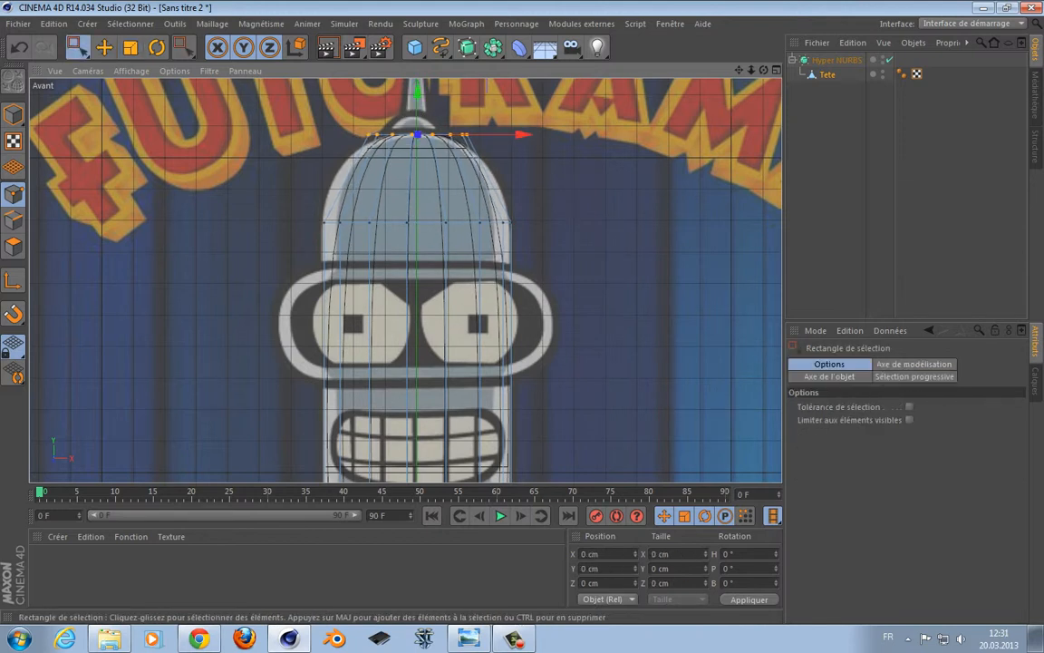
# Cut another loop midway between the dome's top and the previous cut, and widen that ring to about 56 cm.
pyautogui.press('k')
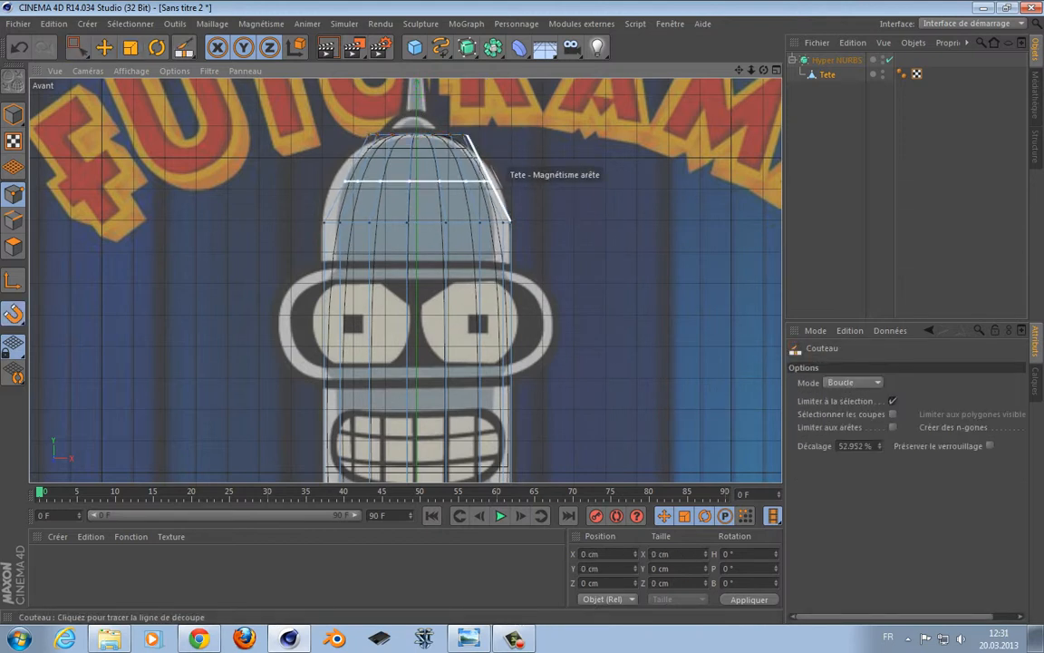
pyautogui.press('space')
pyautogui.moveTo(548, 173); pyautogui.dragTo(240, 185)
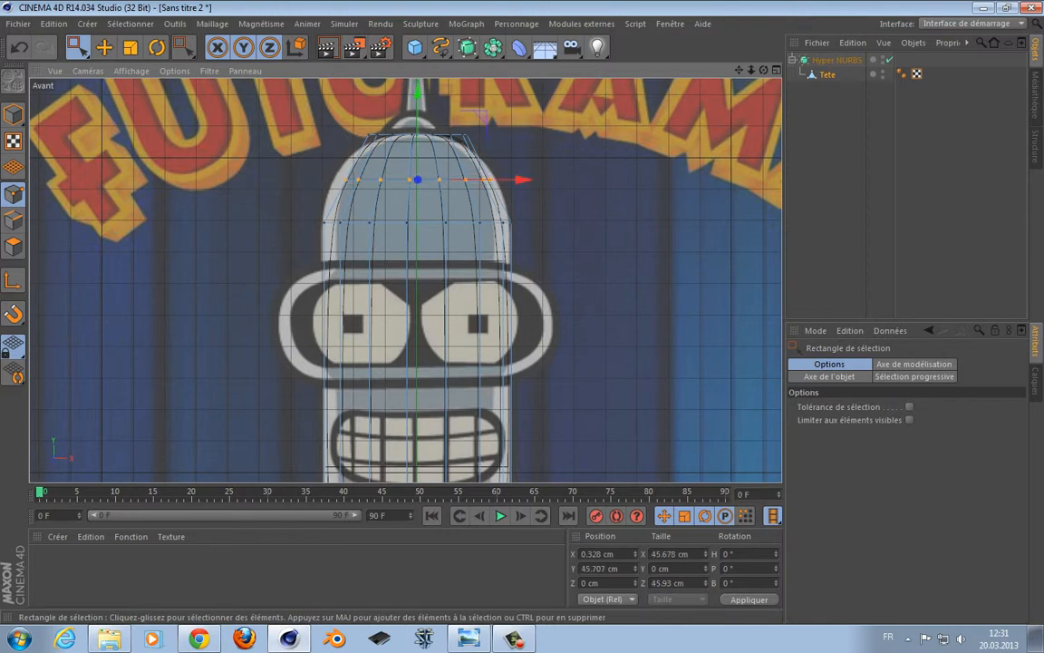
pyautogui.press('t')
pyautogui.moveTo(524, 179); pyautogui.dragTo(550, 179)
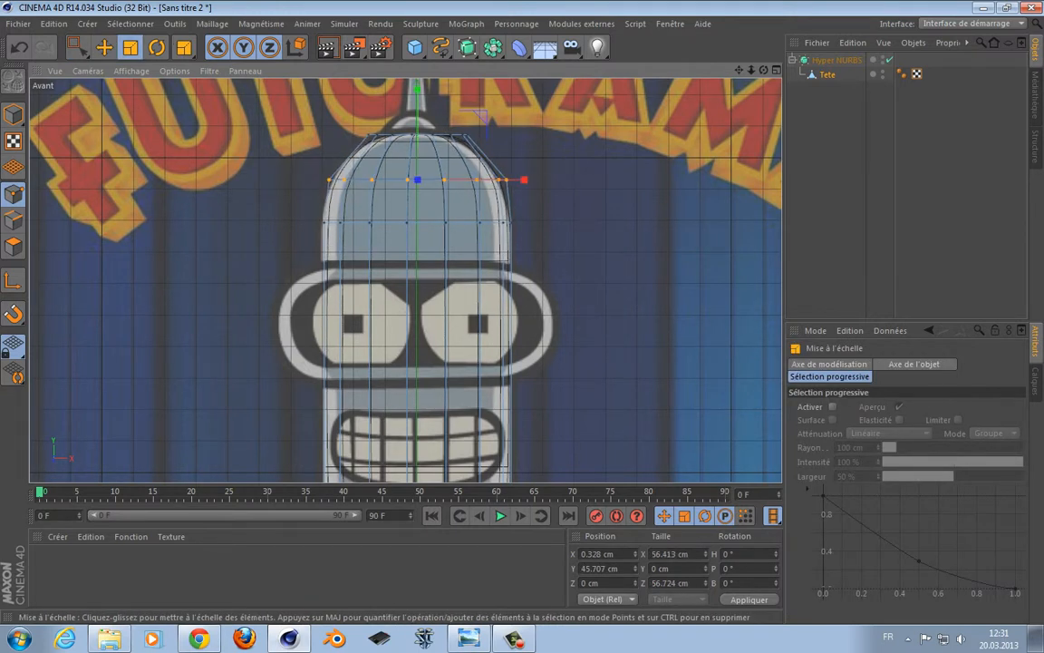
# Add a sphere primitive and raise it to the top of Bender's head.
pyautogui.moveTo(405, 279)
pyautogui.keyDown('alt'); pyautogui.mouseDown(button='middle')
pyautogui.moveTo(415, 112)
pyautogui.moveTo(404, 375)
pyautogui.moveTo(404, 274)
pyautogui.mouseUp(button='middle'); pyautogui.keyUp('alt')
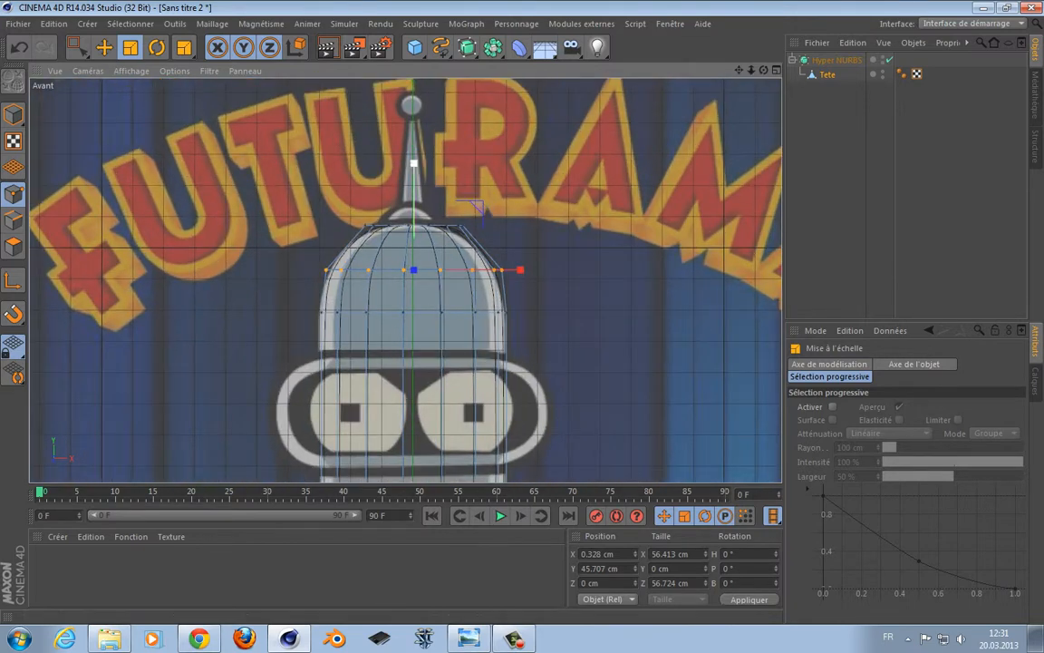
pyautogui.keyDown('alt'); pyautogui.moveTo(609, 337); pyautogui.dragTo(589, 265, button='middle'); pyautogui.keyUp('alt')
pyautogui.scroll(-2, 594, 226)
pyautogui.click(416, 47)
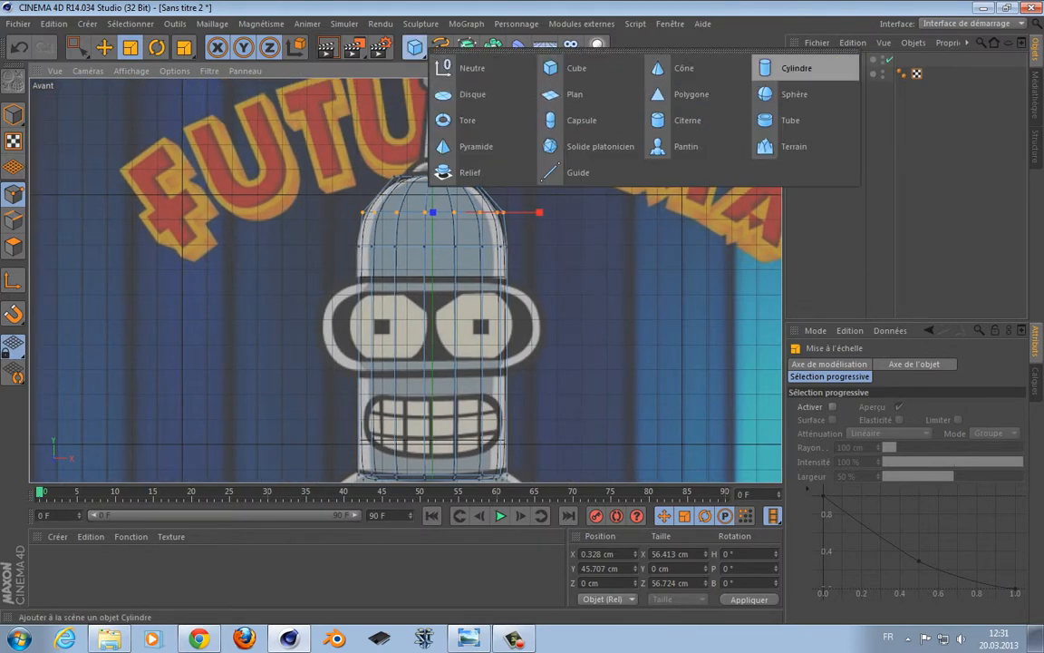
pyautogui.click(792, 96)
pyautogui.scroll(-3, 539, 342)
pyautogui.scroll(-4, 538, 343)
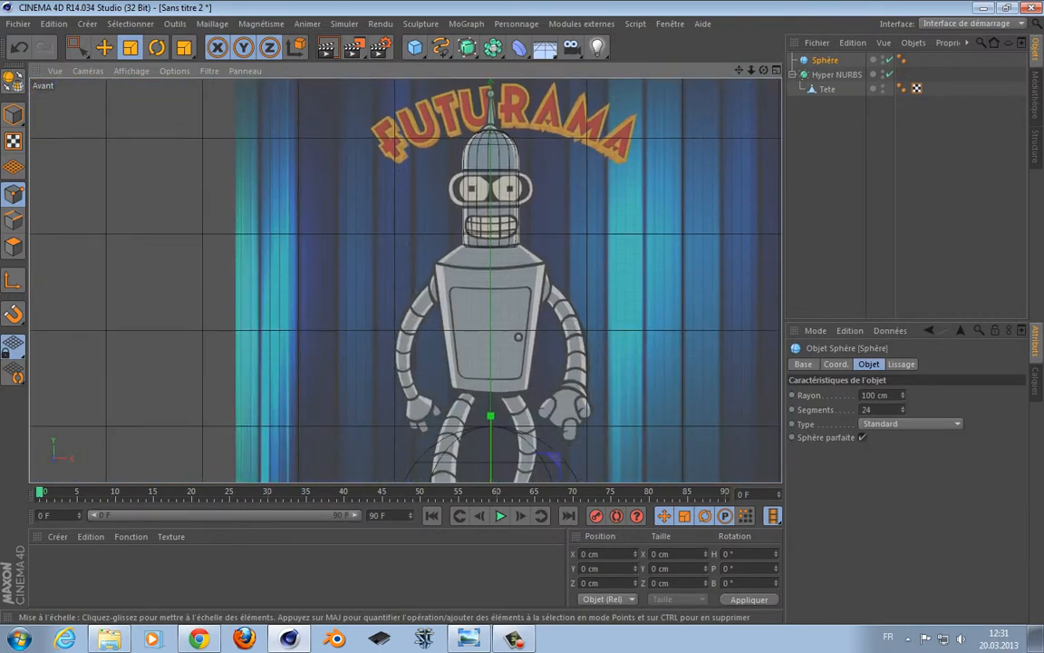
pyautogui.press('0')
pyautogui.moveTo(491, 127); pyautogui.dragTo(491, 84)
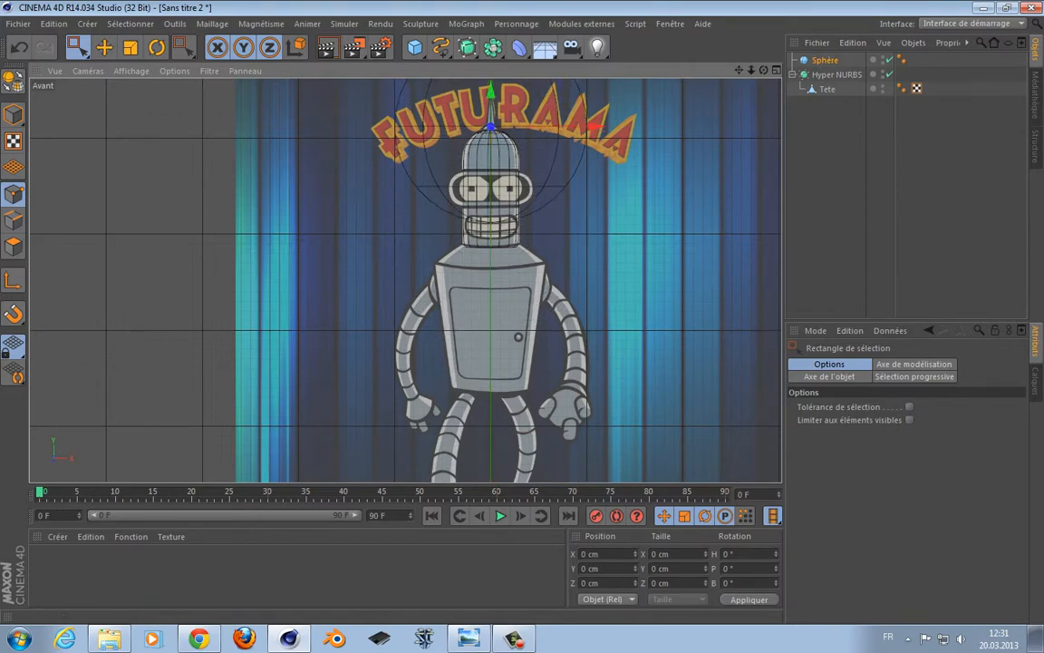
# Scale the sphere down towards the size of the antenna's rounded base.
pyautogui.keyDown('alt'); pyautogui.moveTo(491, 127); pyautogui.dragTo(488, 292, button='middle'); pyautogui.keyUp('alt')
pyautogui.scroll(5, 512, 306)
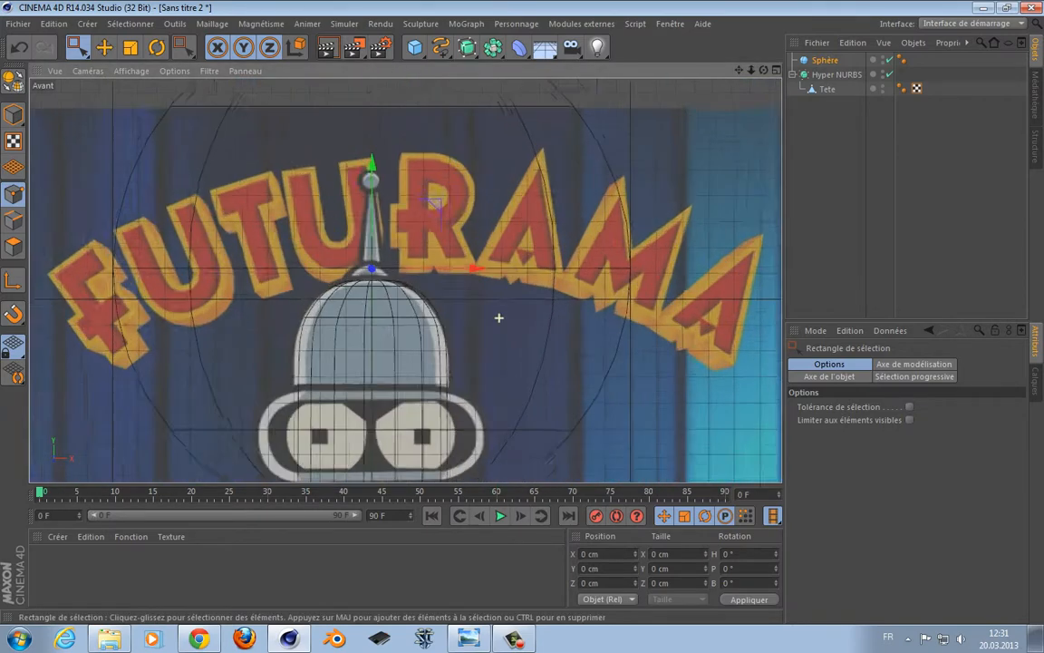
pyautogui.press('t')
pyautogui.moveTo(512, 306); pyautogui.dragTo(281, 306)
pyautogui.keyDown('alt'); pyautogui.moveTo(376, 261); pyautogui.dragTo(440, 232, button='middle'); pyautogui.keyUp('alt')
pyautogui.scroll(8, 398, 235)
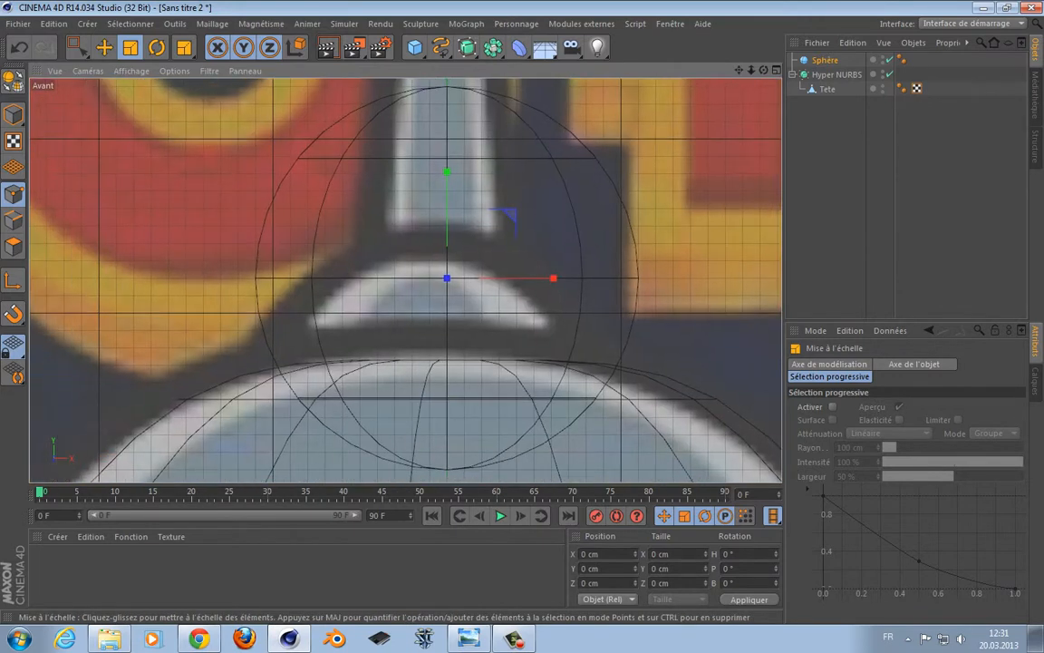
# Lower the sphere onto the top of the dome and scale it to a radius of about 7.6 cm.
pyautogui.press('space')
pyautogui.moveTo(447, 173); pyautogui.dragTo(447, 245)
pyautogui.keyDown('alt'); pyautogui.moveTo(447, 245); pyautogui.dragTo(404, 175, button='middle'); pyautogui.keyUp('alt')
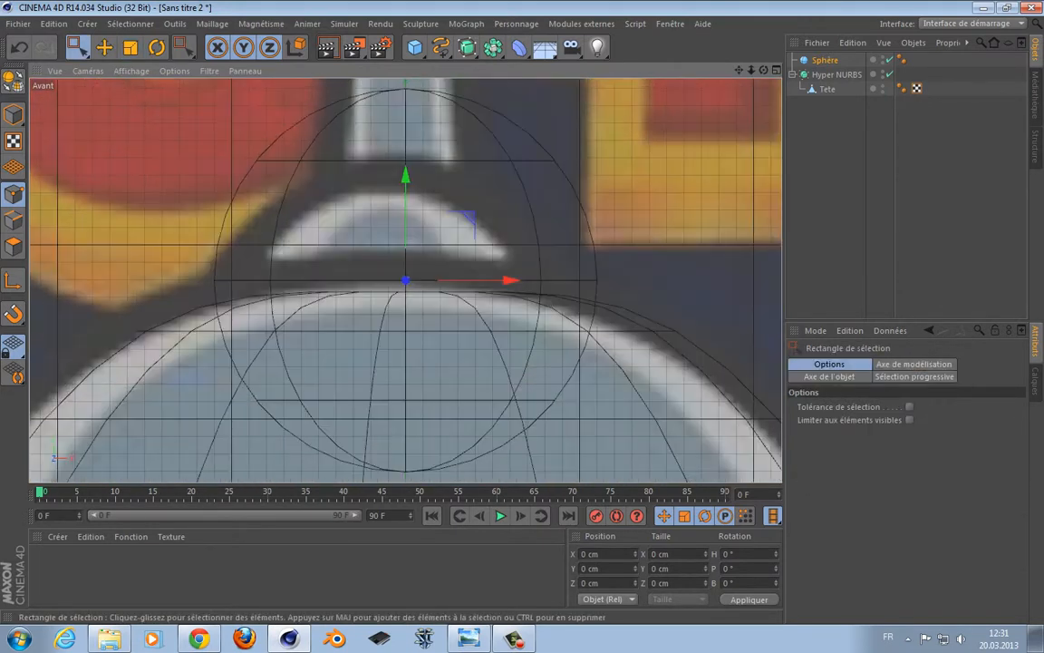
pyautogui.press('t')
pyautogui.moveTo(512, 306); pyautogui.dragTo(414, 307)
pyautogui.scroll(-4, 431, 261)
pyautogui.moveTo(415, 170)
pyautogui.mouseDown()
pyautogui.moveTo(415, 239)
pyautogui.moveTo(416, 189)
pyautogui.mouseUp()
pyautogui.press('space')
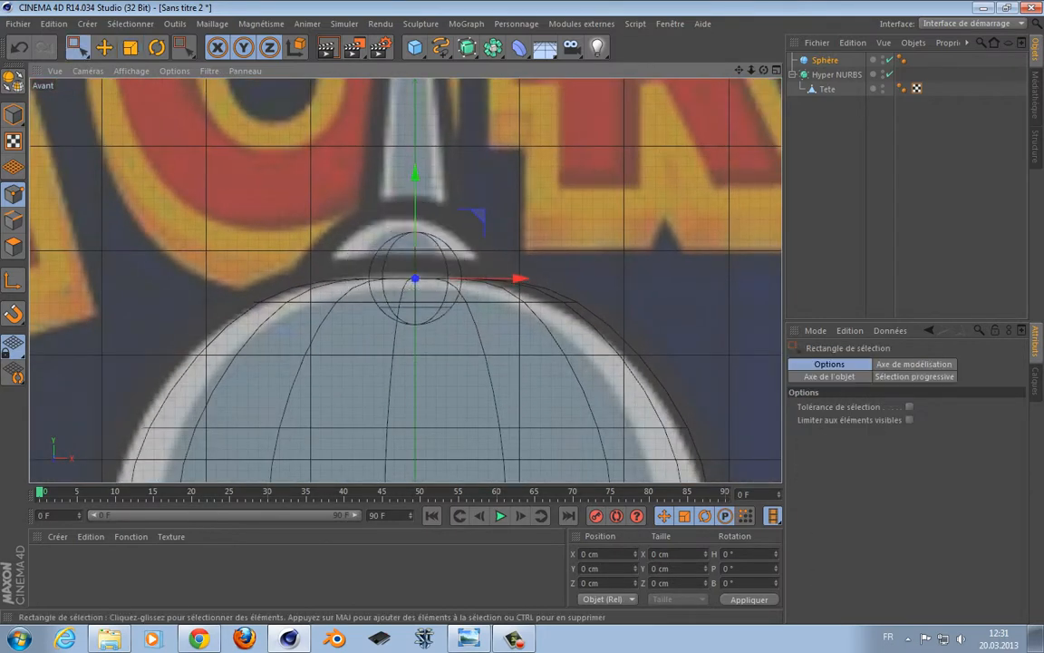
pyautogui.press('t')
pyautogui.moveTo(489, 307); pyautogui.dragTo(521, 306)
# Set the dome sphere's segments to 10.
pyautogui.scroll(-5, 471, 216)
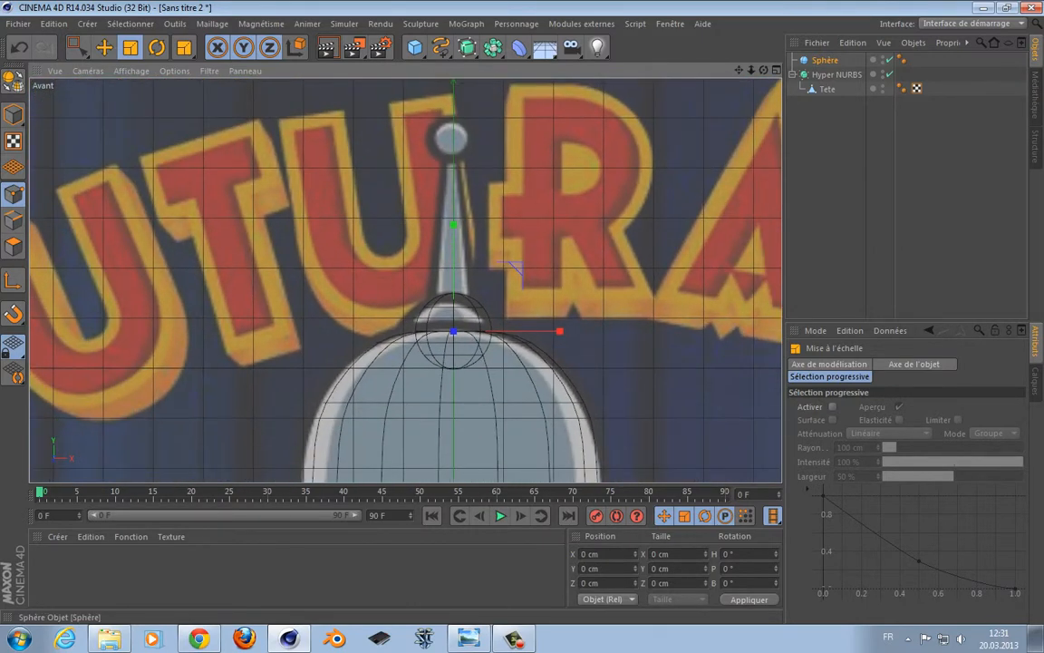
pyautogui.click(825, 60)
pyautogui.doubleClick(866, 409)
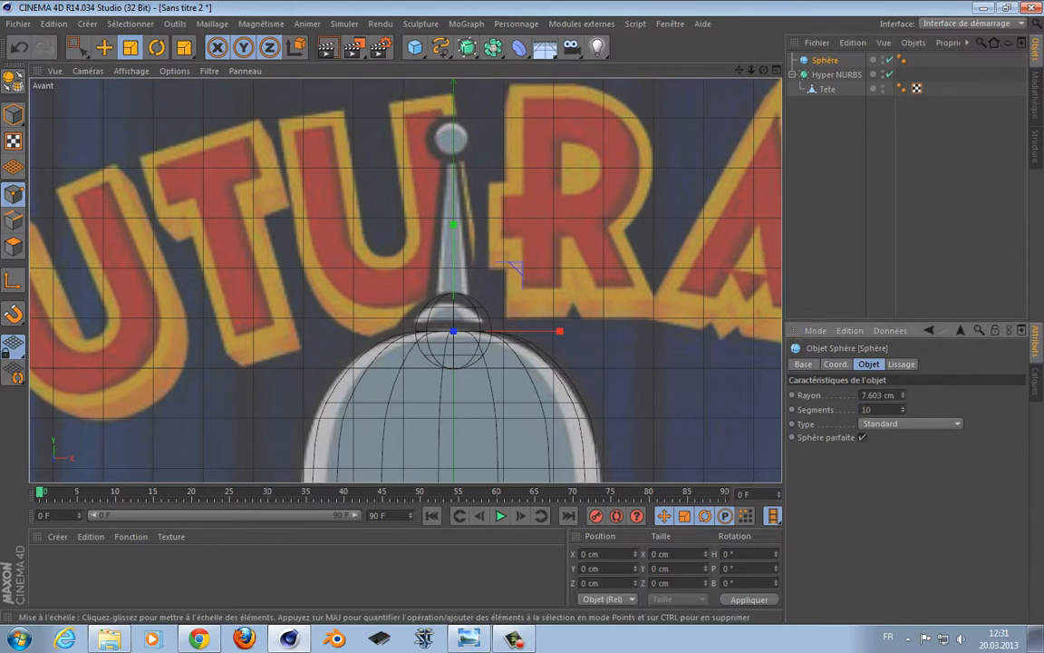
# Duplicate the sphere, move the copy up to the antenna's tip, and shrink it to match the ball in the reference picture.
pyautogui.press('0')
pyautogui.hotkey('ctrl', 'v')
pyautogui.moveTo(454, 229); pyautogui.dragTo(454, 40)
pyautogui.press('t')
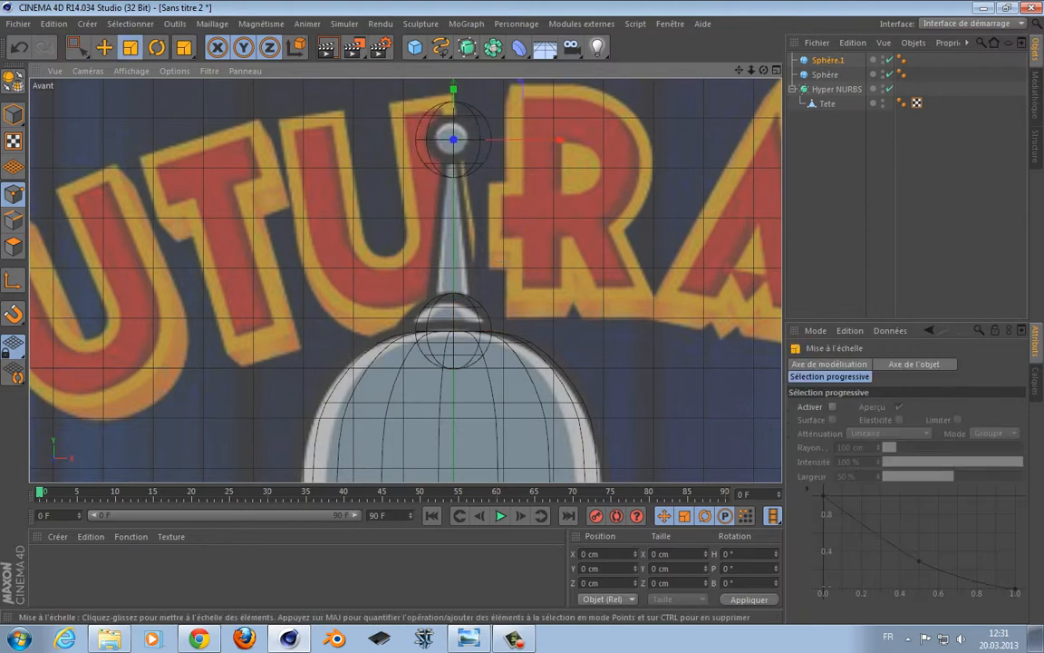
pyautogui.moveTo(558, 140); pyautogui.dragTo(504, 140)
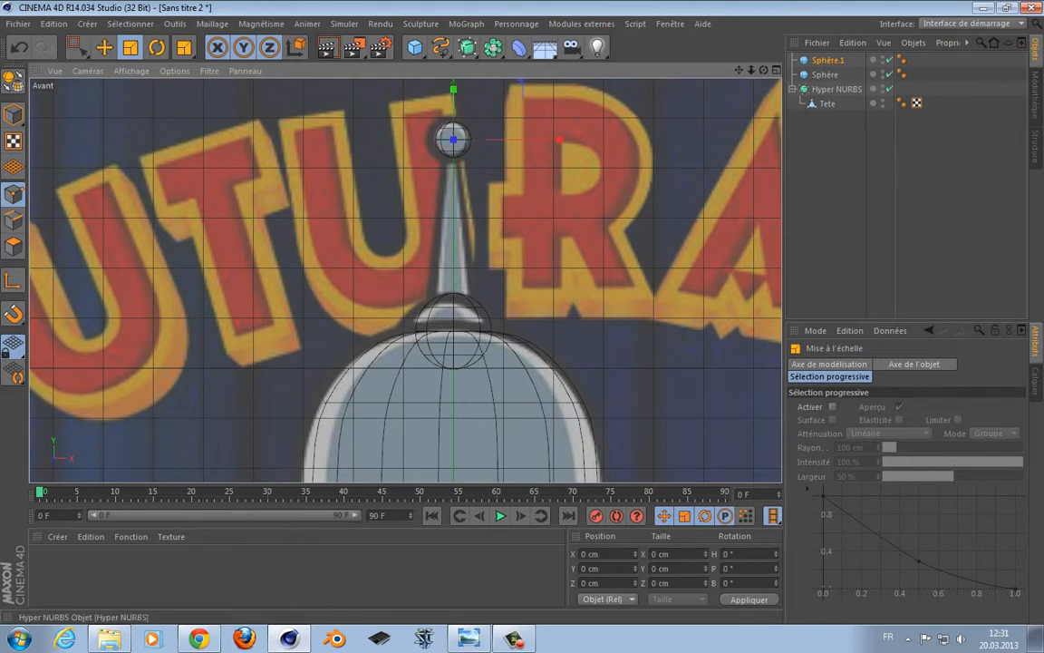
# Nest both spheres as children of the Tete object.
pyautogui.click(824, 74)
pyautogui.keyDown('ctrl'); pyautogui.click(827, 60); pyautogui.keyUp('ctrl')
pyautogui.moveTo(824, 74); pyautogui.dragTo(827, 103)
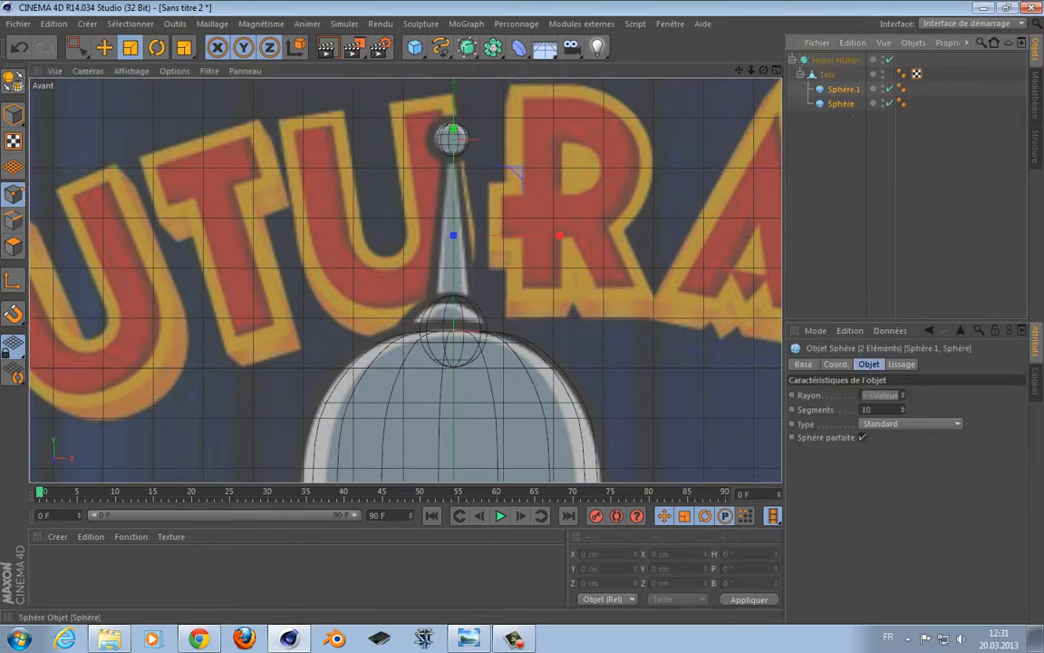
# Group Tete and its children in a null object named Bendre inside the Hyper NURBS.
pyautogui.click(827, 74)
pyautogui.hotkey('alt', 'g')
pyautogui.doubleClick(832, 74)
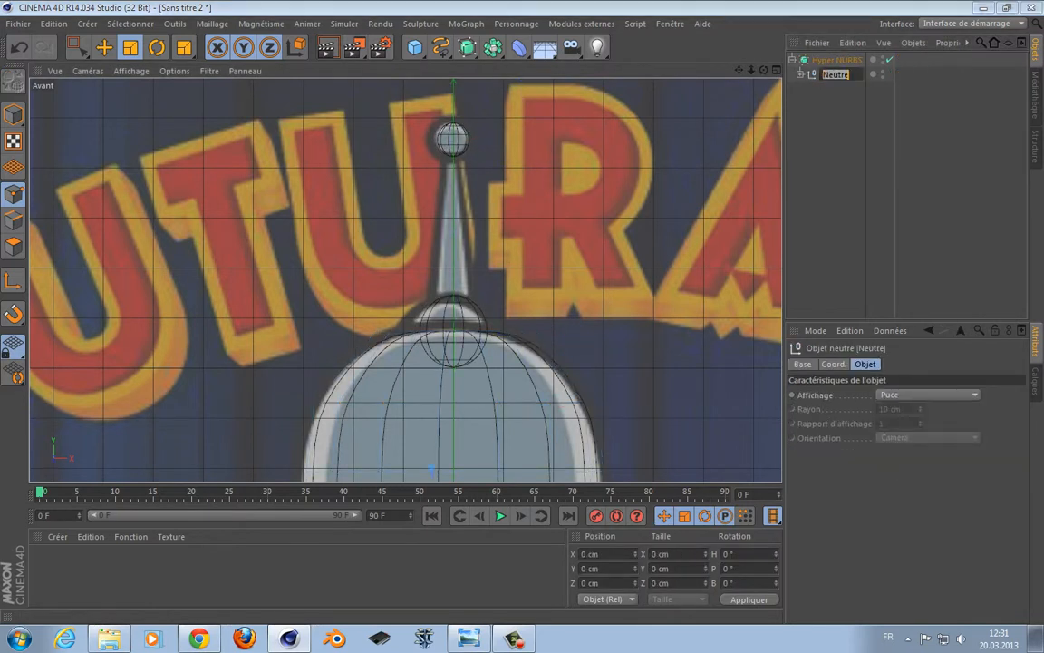
pyautogui.write('Bendre')
pyautogui.press('Return')
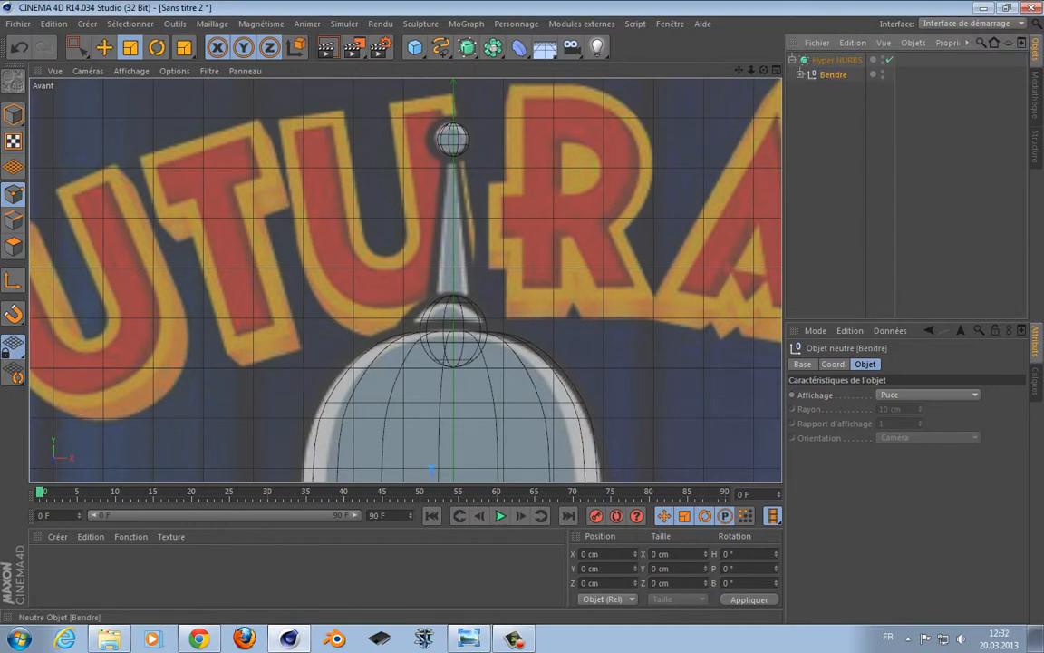
# Select the dome's sphere inside the Bendre group and show the head in a maximized perspective view, shaded with mesh lines.
pyautogui.click(800, 74)
pyautogui.click(851, 103)
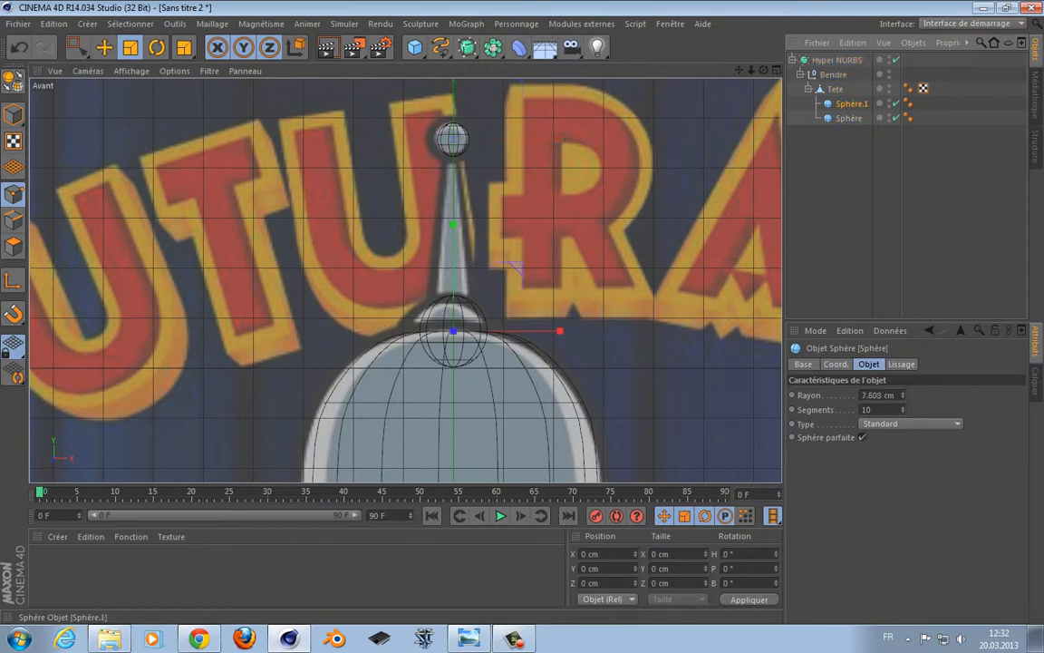
pyautogui.click(835, 89)
pyautogui.click(849, 117)
pyautogui.press('F5')
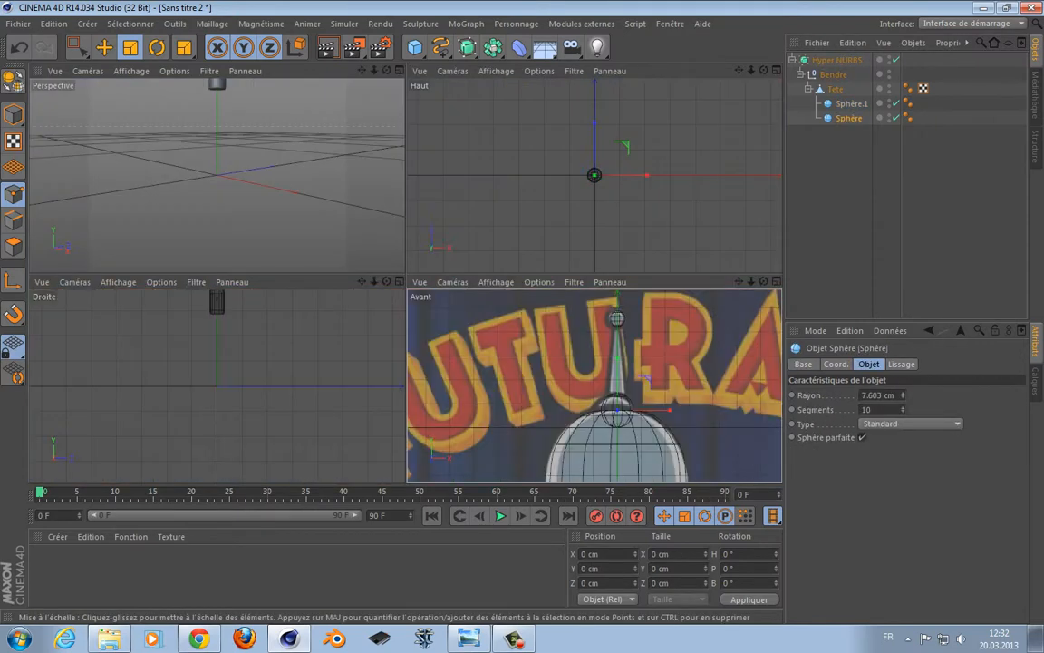
pyautogui.keyDown('alt'); pyautogui.moveTo(217, 109); pyautogui.dragTo(217, 175, button='middle'); pyautogui.keyUp('alt')
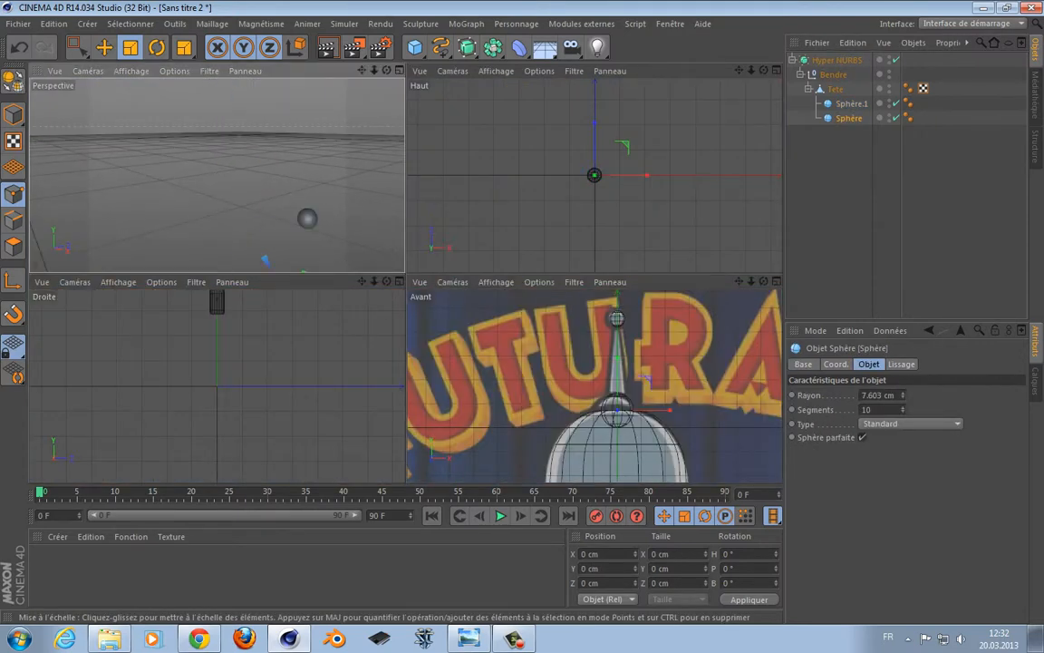
pyautogui.click(399, 70)
pyautogui.keyDown('alt'); pyautogui.moveTo(406, 453); pyautogui.dragTo(207, 158, button='middle'); pyautogui.keyUp('alt')
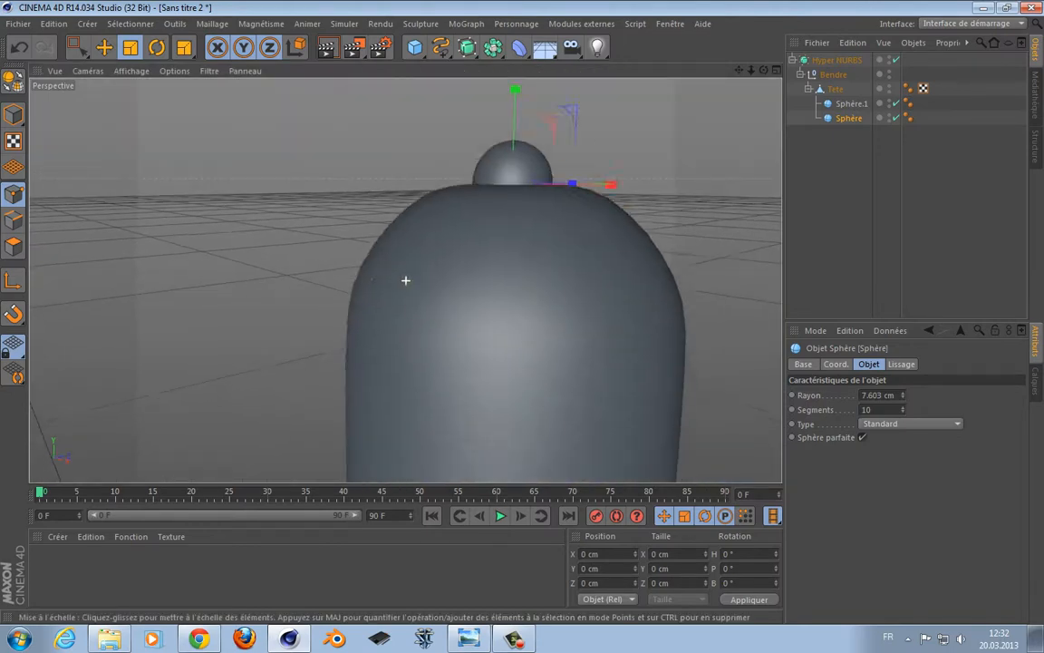
pyautogui.click(132, 70)
pyautogui.click(163, 106)
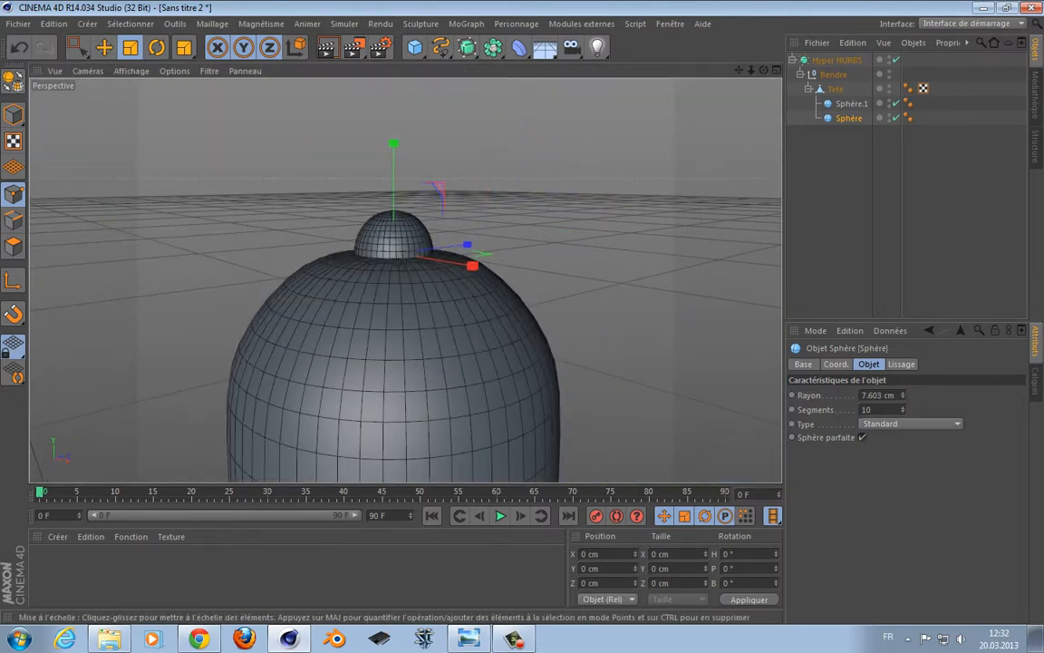
pyautogui.scroll(-5, 348, 142)
pyautogui.moveTo(348, 141)
pyautogui.keyDown('alt'); pyautogui.mouseDown()
pyautogui.moveTo(272, 209)
pyautogui.moveTo(348, 142)
pyautogui.mouseUp(); pyautogui.keyUp('alt')
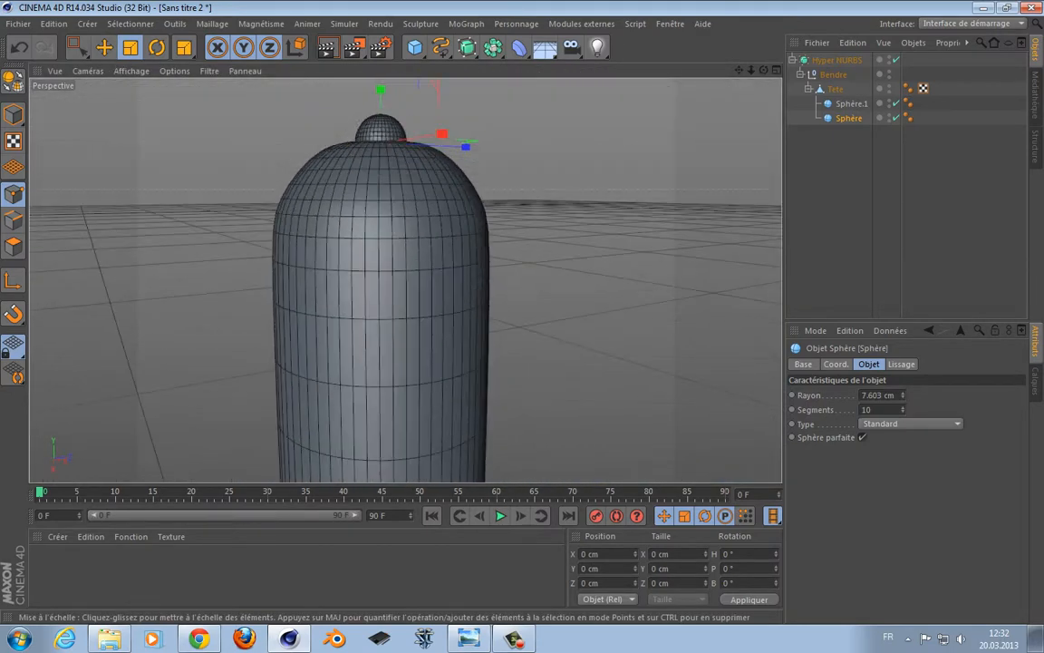
# Add a cone primitive in the front view and raise it to the height of the antenna.
pyautogui.middleClick(348, 141)
pyautogui.middleClick(594, 385)
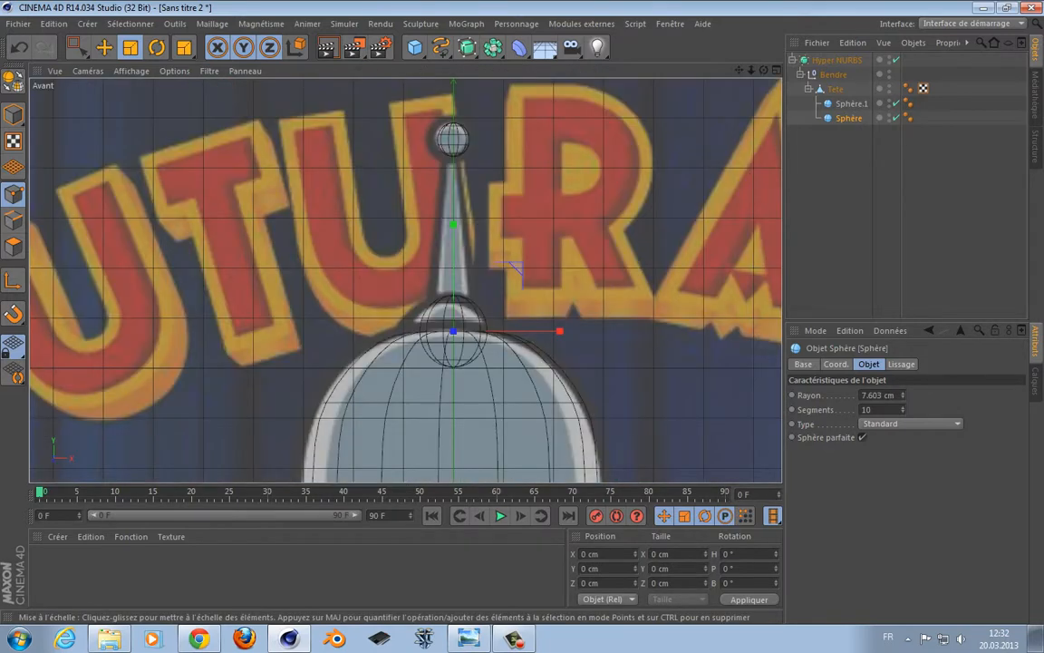
pyautogui.keyDown('alt'); pyautogui.moveTo(594, 385); pyautogui.dragTo(603, 360, button='middle'); pyautogui.keyUp('alt')
pyautogui.click(415, 47)
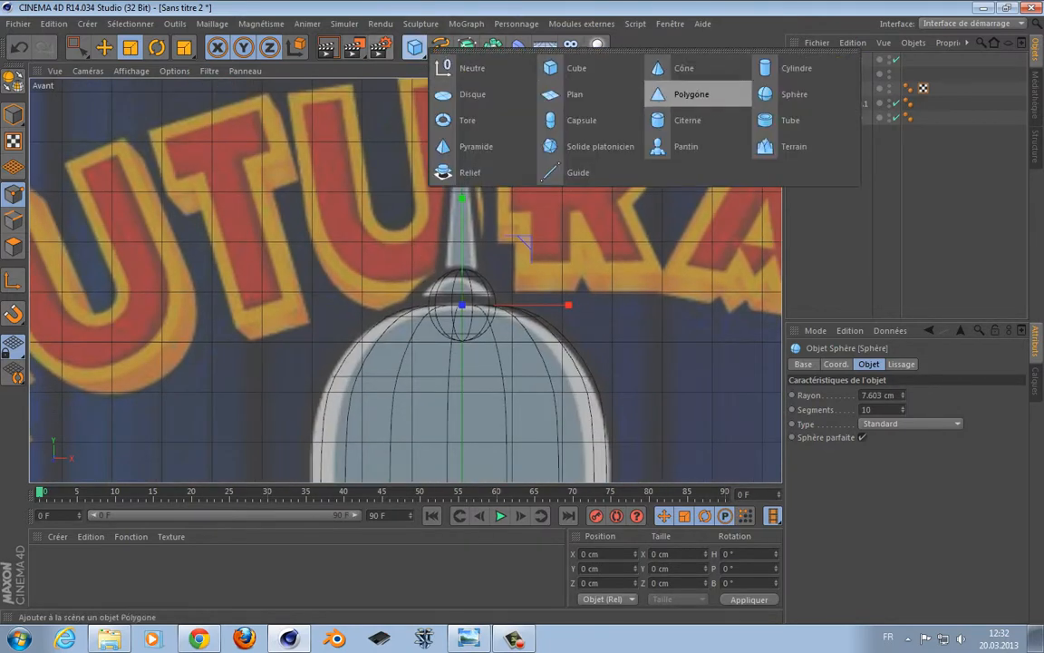
pyautogui.click(676, 71)
pyautogui.scroll(-3, 583, 215)
pyautogui.scroll(-6, 583, 215)
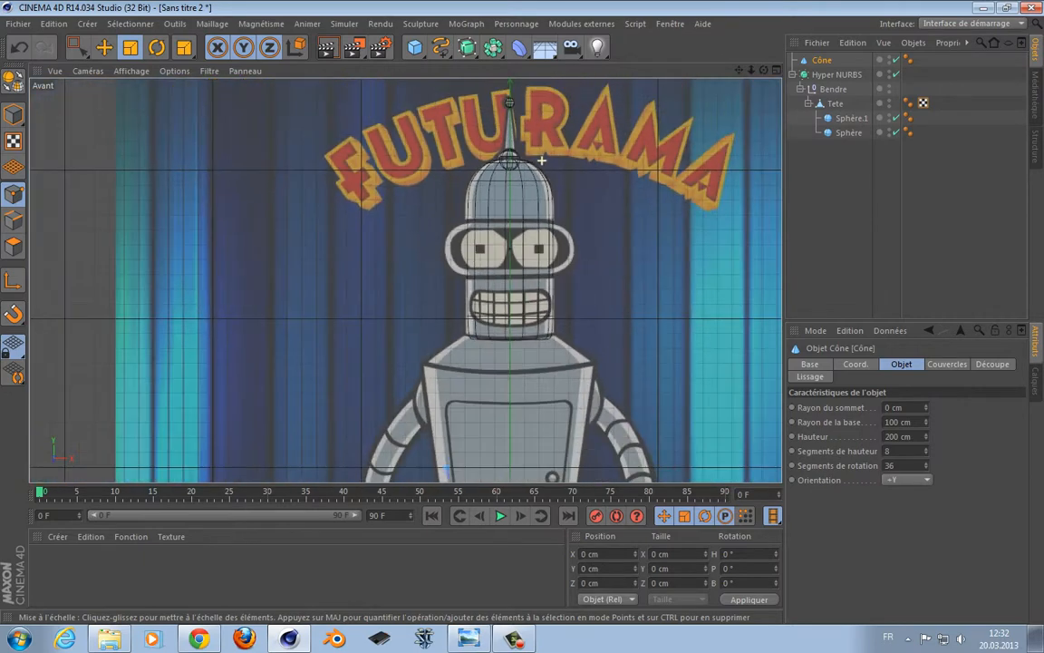
pyautogui.press('0')
pyautogui.moveTo(504, 433); pyautogui.dragTo(503, 122)
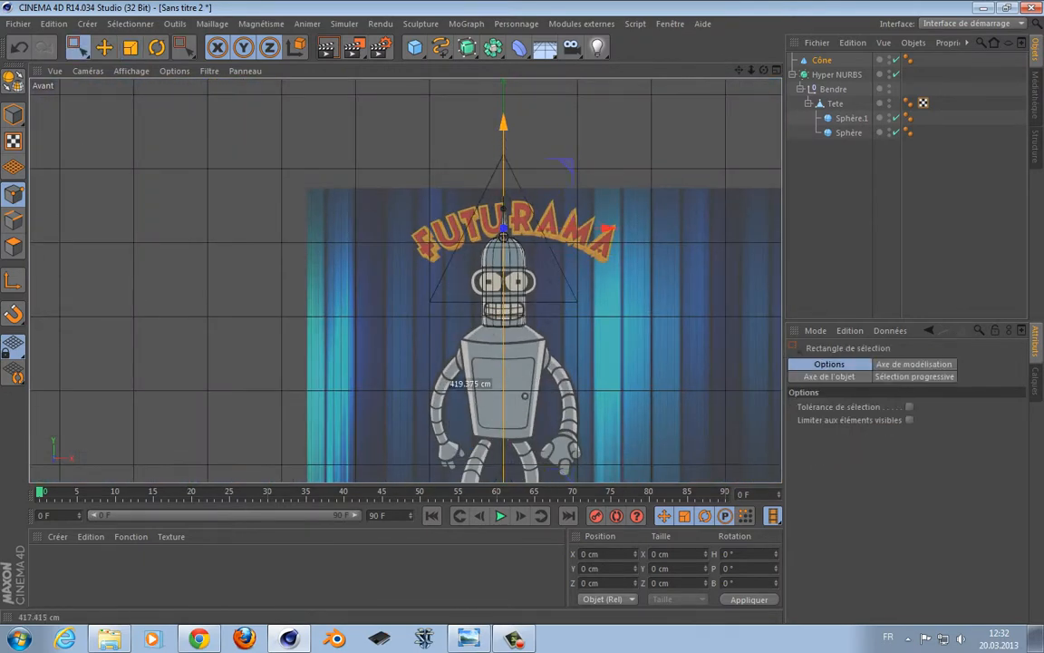
# Scale the cone down uniformly to about a 26.8 cm base radius and 53.6 cm height.
pyautogui.scroll(5, 565, 197)
pyautogui.press('t')
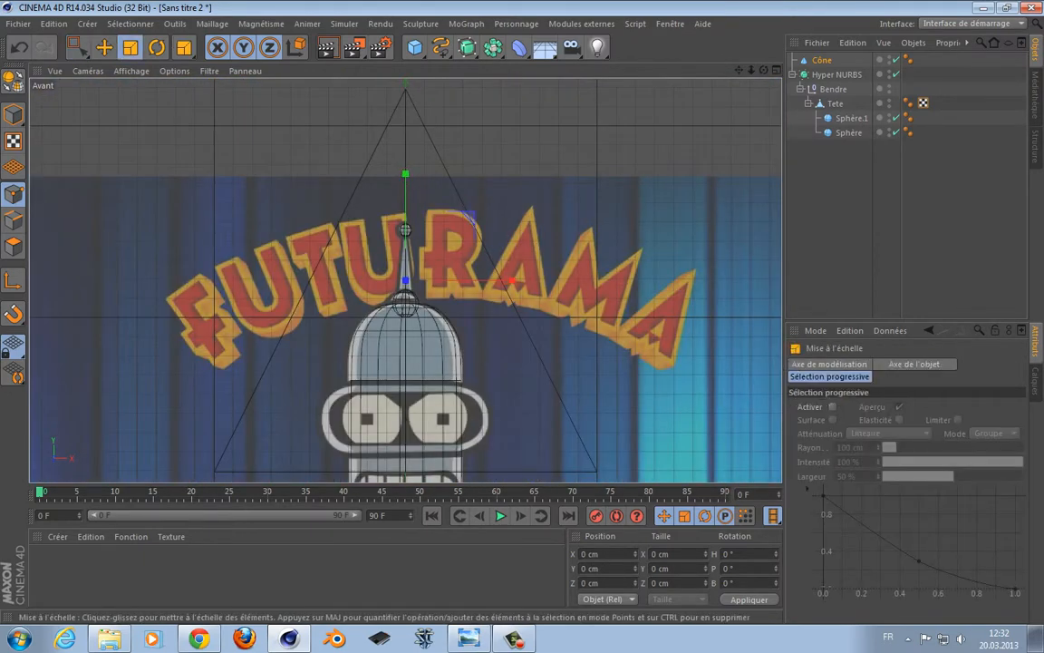
pyautogui.moveTo(583, 280); pyautogui.dragTo(435, 280)
pyautogui.scroll(5, 177, 344)
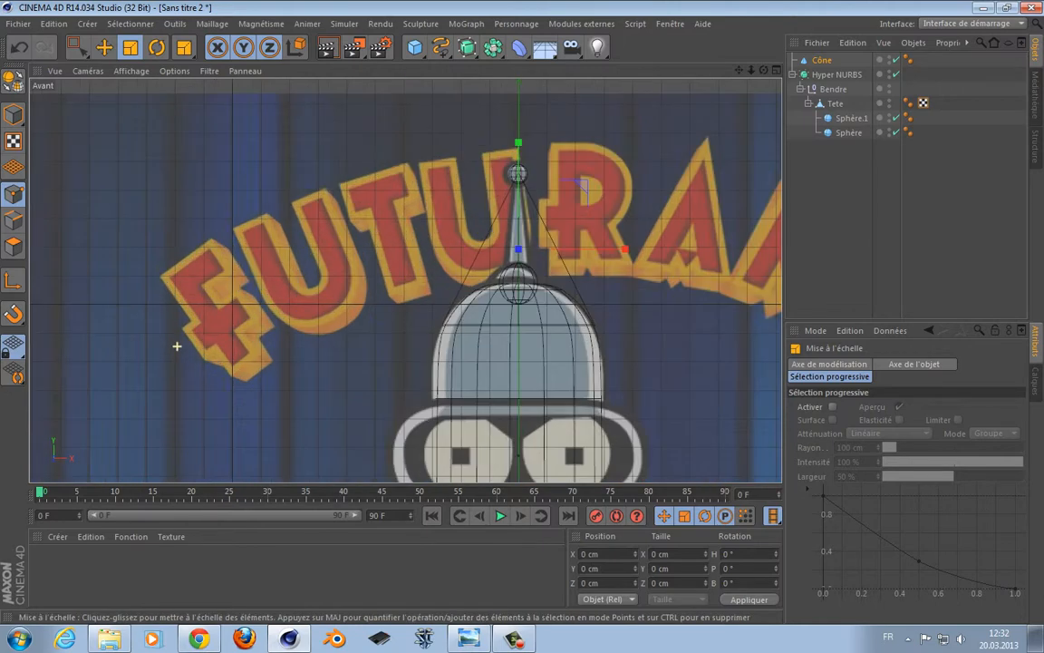
pyautogui.keyDown('alt'); pyautogui.moveTo(405, 281); pyautogui.dragTo(392, 268, button='middle'); pyautogui.keyUp('alt')
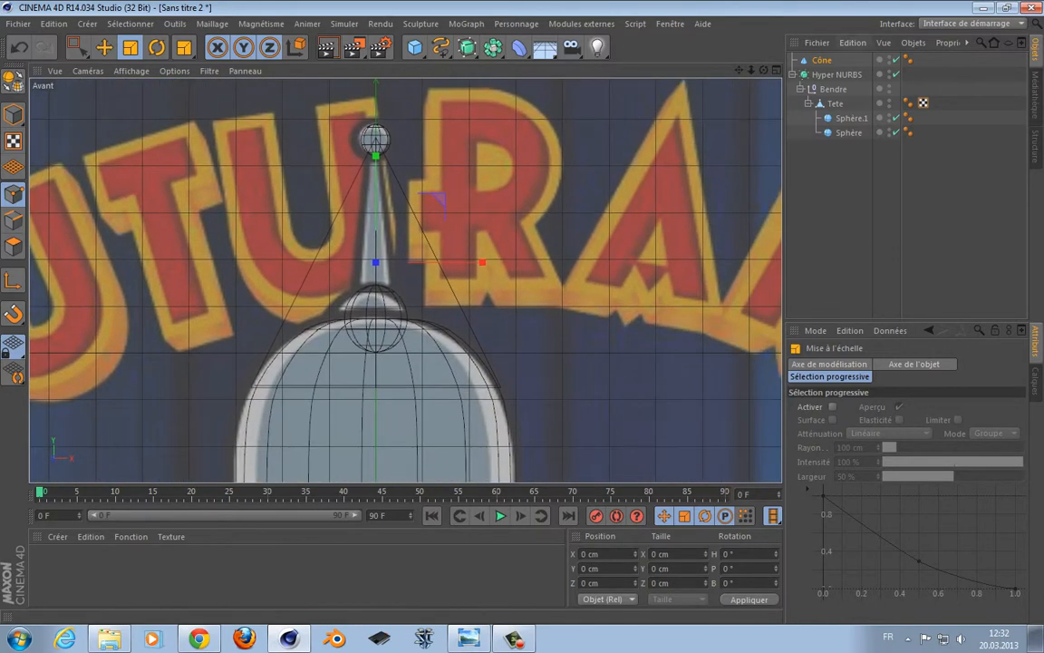
# Narrow the cone's base radius to about 5.8 cm in Model mode.
pyautogui.click(821, 60)
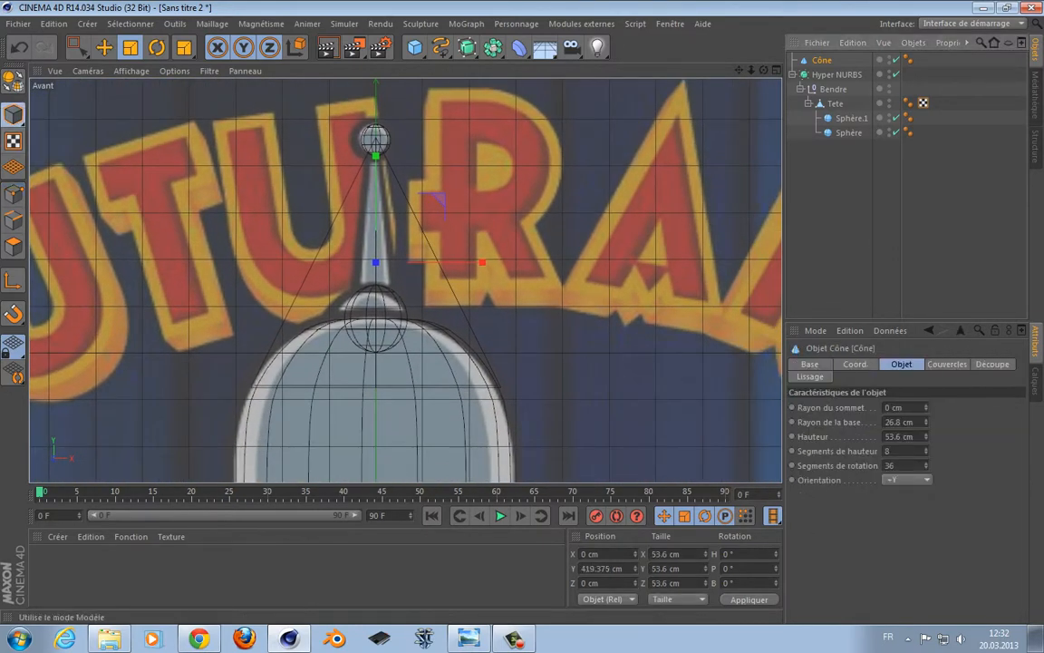
pyautogui.click(13, 113)
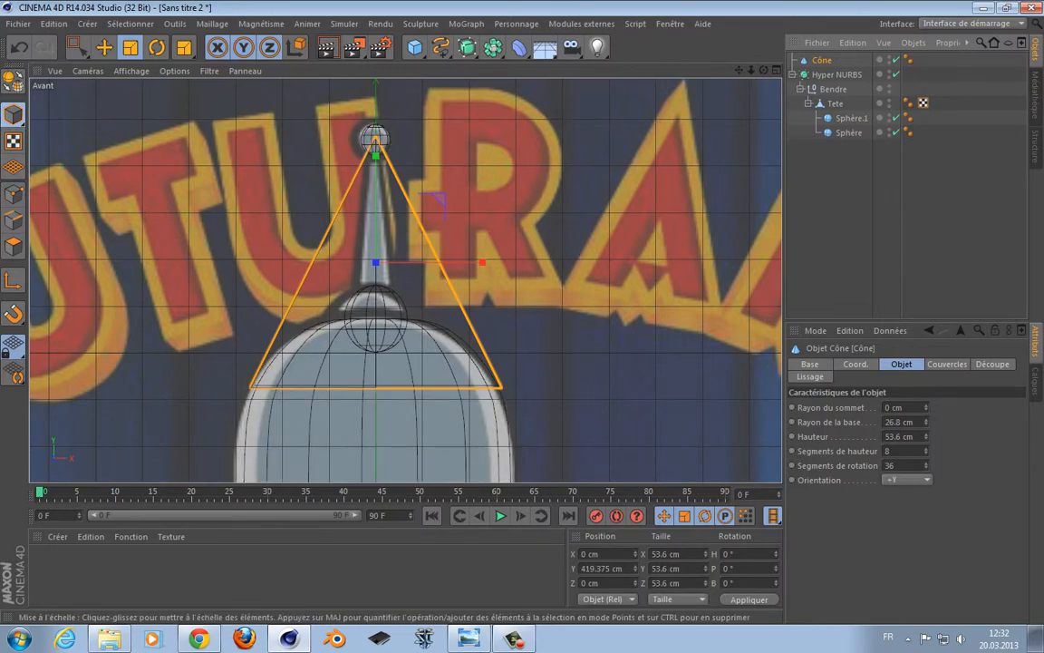
pyautogui.moveTo(502, 387); pyautogui.dragTo(404, 387)
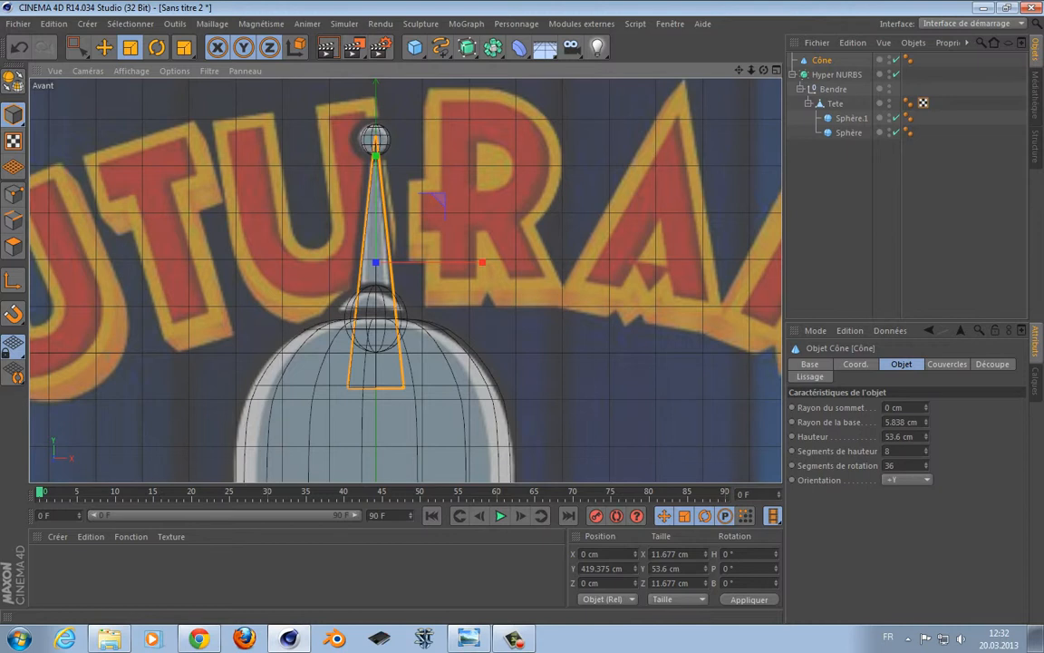
# Set the cone to 2 height segments and 15 rotation segments, and reduce its height to 40.6 cm.
pyautogui.click(893, 451)
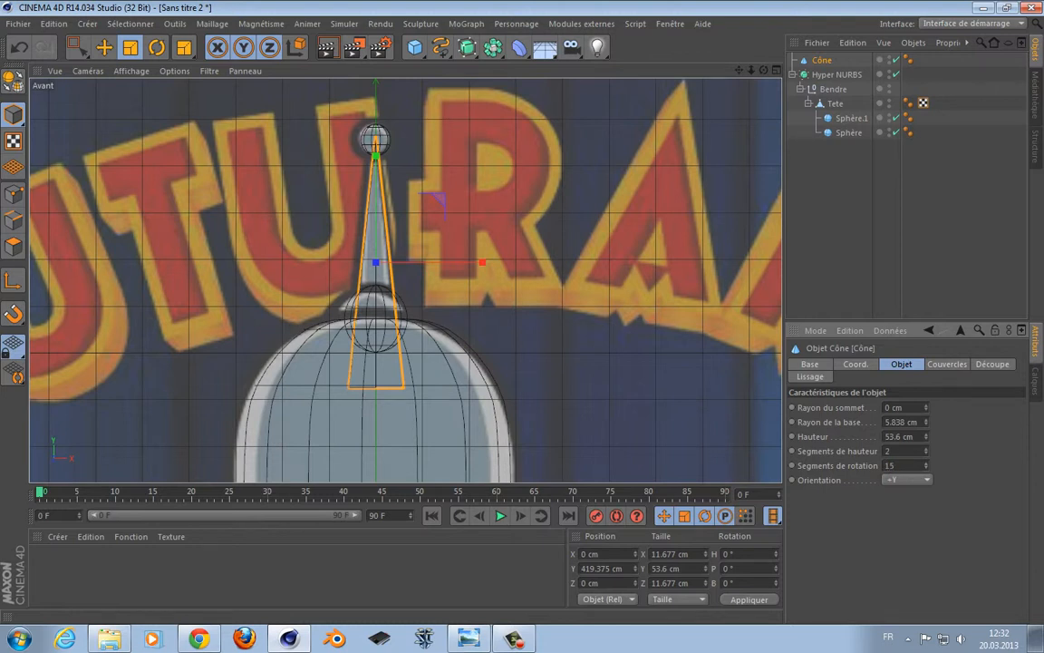
pyautogui.moveTo(925, 436)
pyautogui.mouseDown()
pyautogui.moveTo(926, 457)
pyautogui.moveTo(925, 446)
pyautogui.mouseUp()
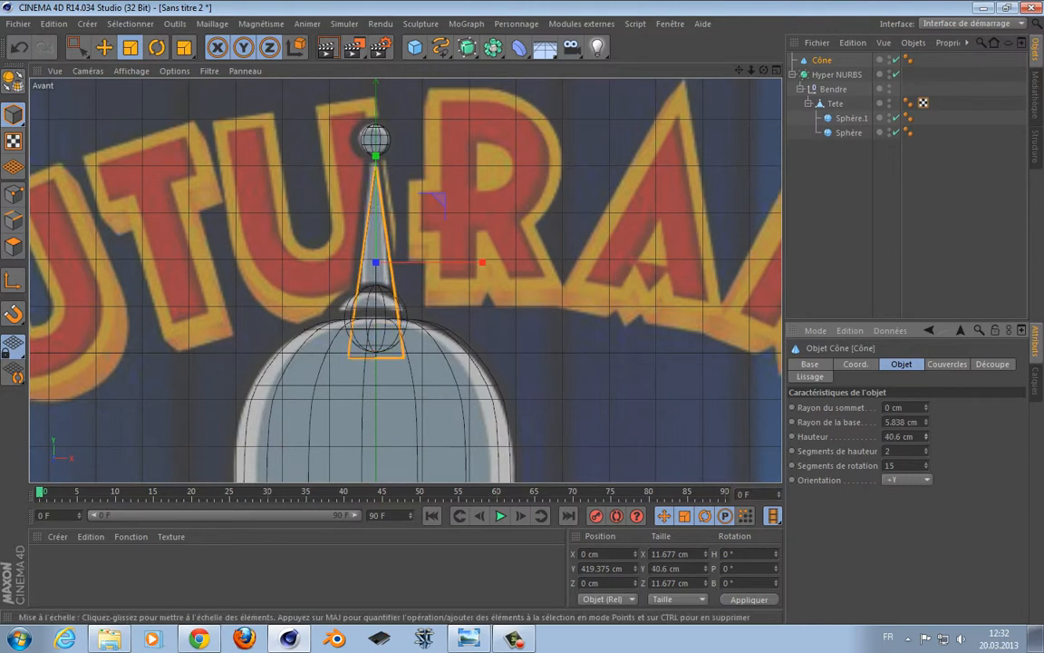
# Fit the cone between the tip ball and the dome's sphere, with a height of about 38.6 cm and a base radius of about 3.5 cm.
pyautogui.moveTo(376, 156); pyautogui.dragTo(375, 119)
pyautogui.click(105, 47)
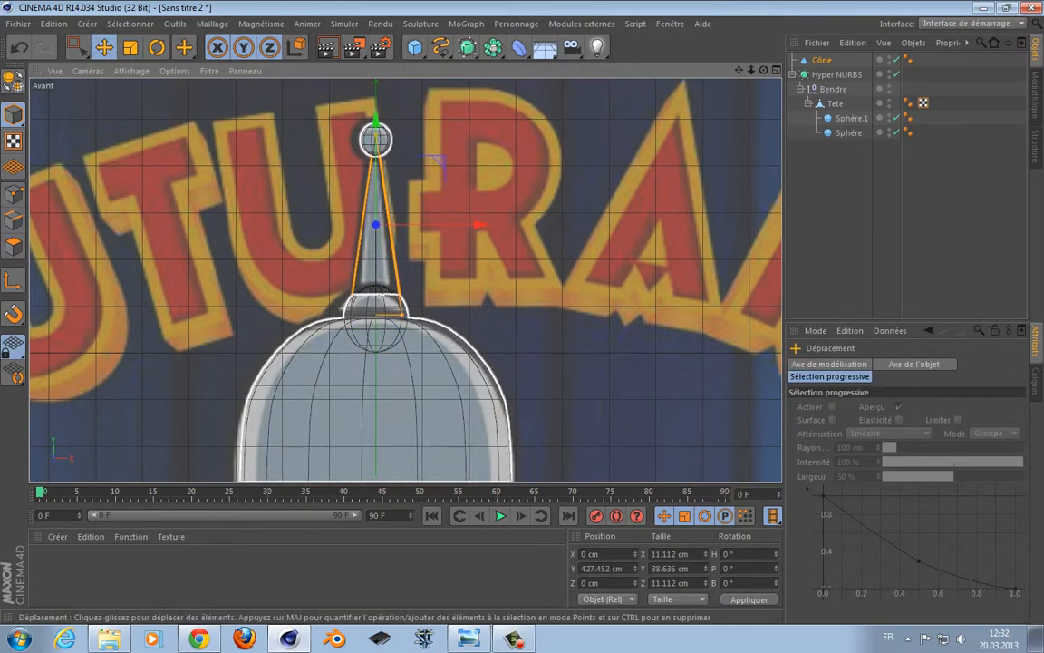
pyautogui.moveTo(402, 314); pyautogui.dragTo(393, 314)
# Examine the head and its antenna from several angles in the perspective view.
pyautogui.middleClick(393, 318)
pyautogui.keyDown('alt'); pyautogui.moveTo(387, 164); pyautogui.dragTo(427, 184); pyautogui.keyUp('alt')
pyautogui.middleClick(387, 164)
pyautogui.keyDown('alt'); pyautogui.moveTo(329, 184); pyautogui.dragTo(303, 192); pyautogui.keyUp('alt')
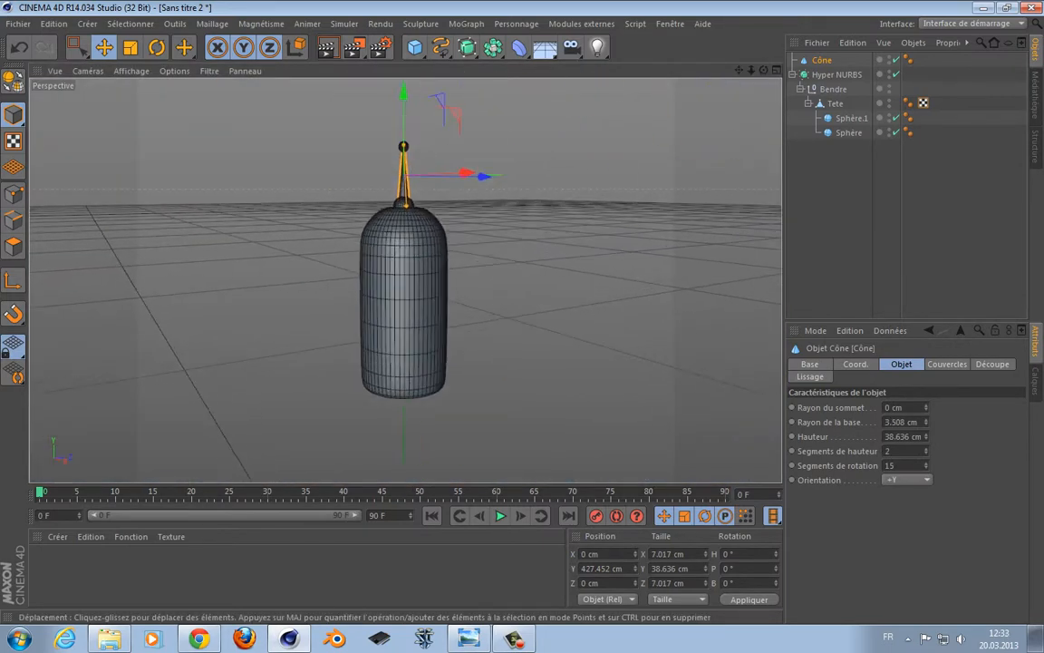
# Preview the head's render and try nesting the cone under the dome's sphere and under the tip sphere.
pyautogui.hotkey('ctrl', 'r')
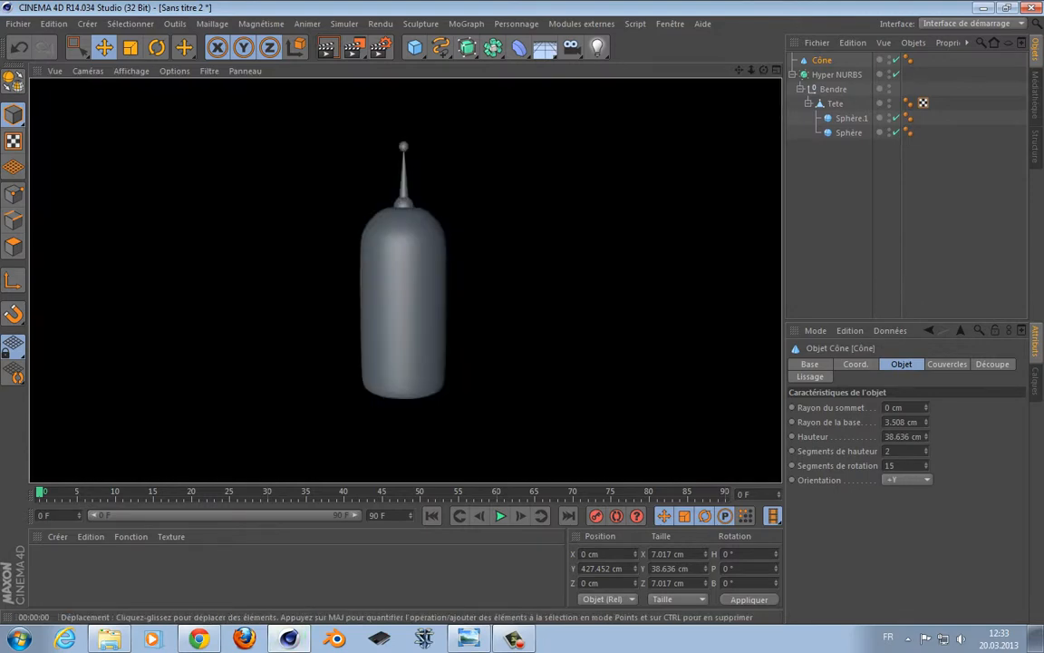
pyautogui.keyDown('alt'); pyautogui.moveTo(442, 261); pyautogui.dragTo(358, 263); pyautogui.keyUp('alt')
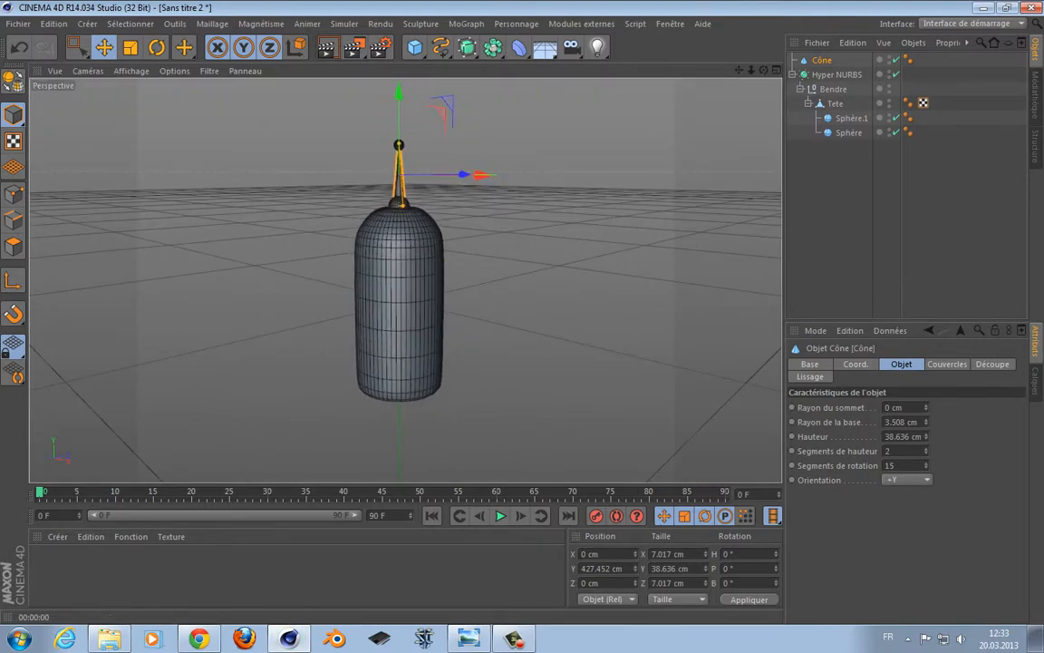
pyautogui.moveTo(822, 60); pyautogui.dragTo(849, 132)
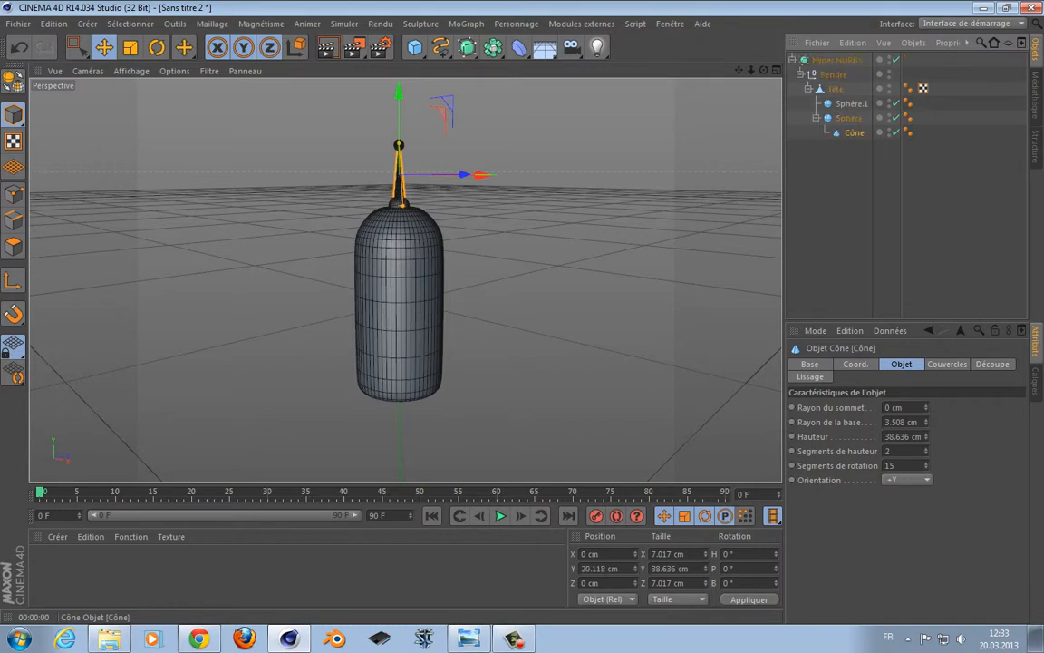
pyautogui.click(849, 118)
pyautogui.click(854, 132)
pyautogui.moveTo(854, 132); pyautogui.dragTo(851, 104)
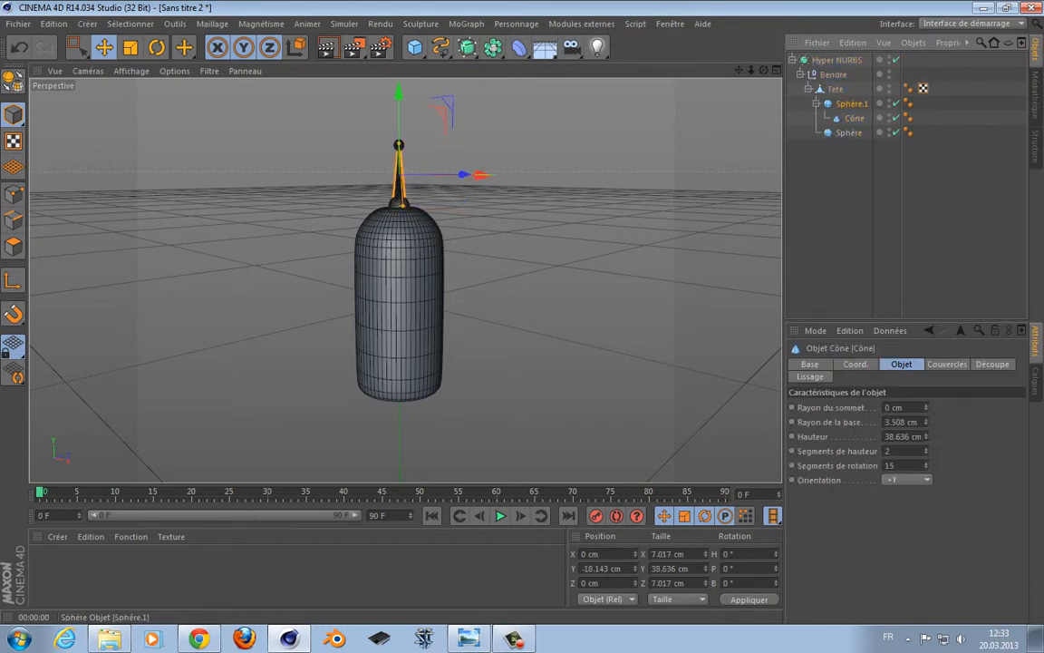
pyautogui.click(851, 103)
pyautogui.click(854, 118)
pyautogui.click(851, 103)
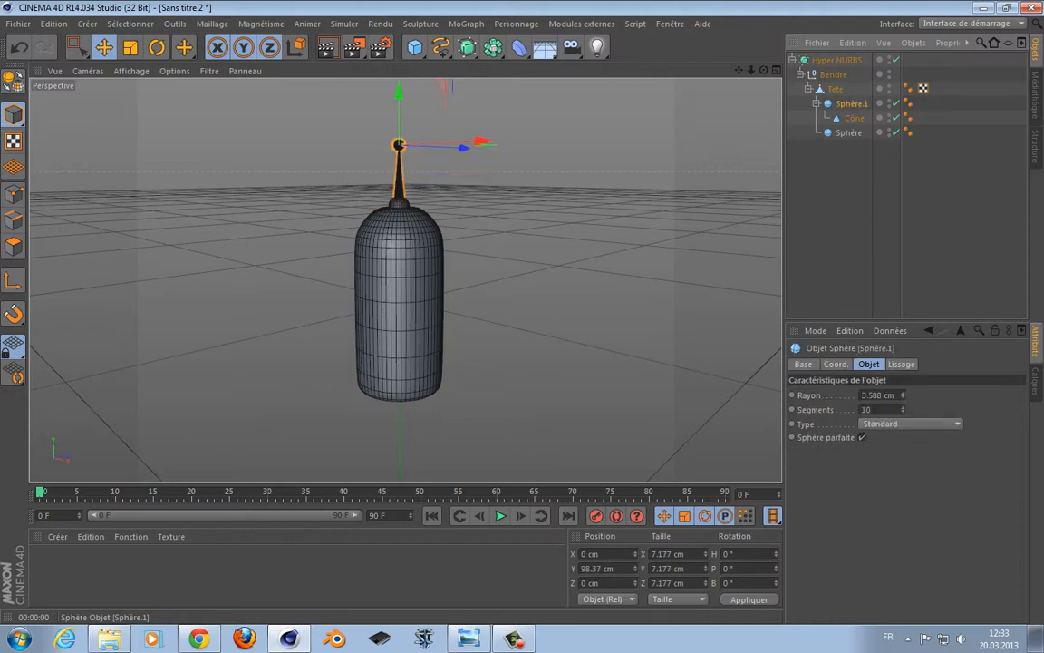
# Place the cone directly under Tete and nest the tip sphere Sphère.1 inside the cone.
pyautogui.click(854, 117)
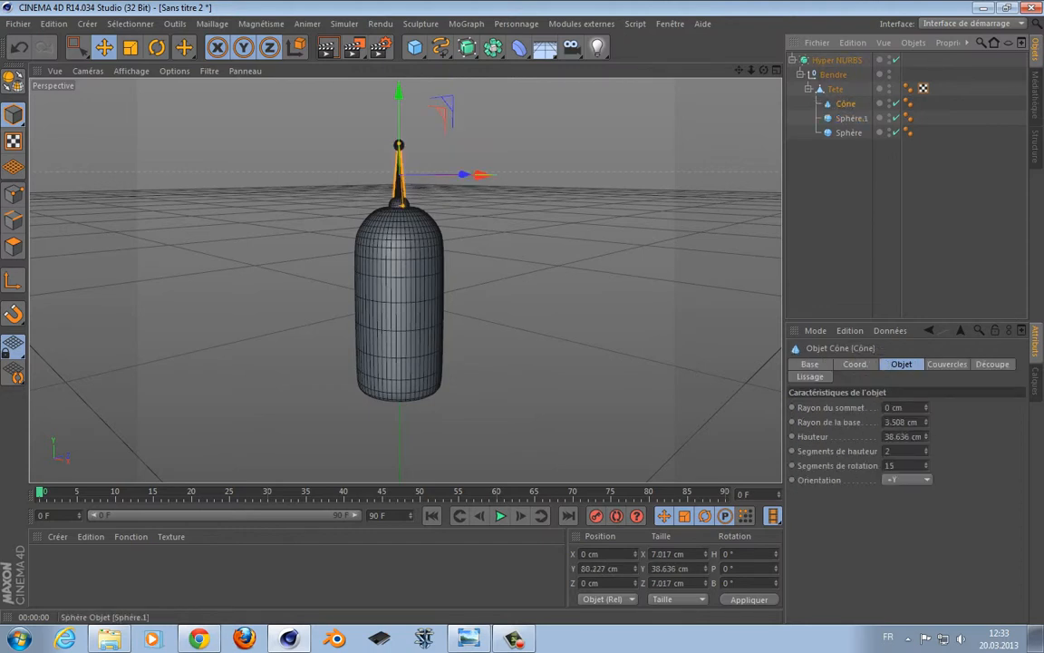
pyautogui.click(851, 118)
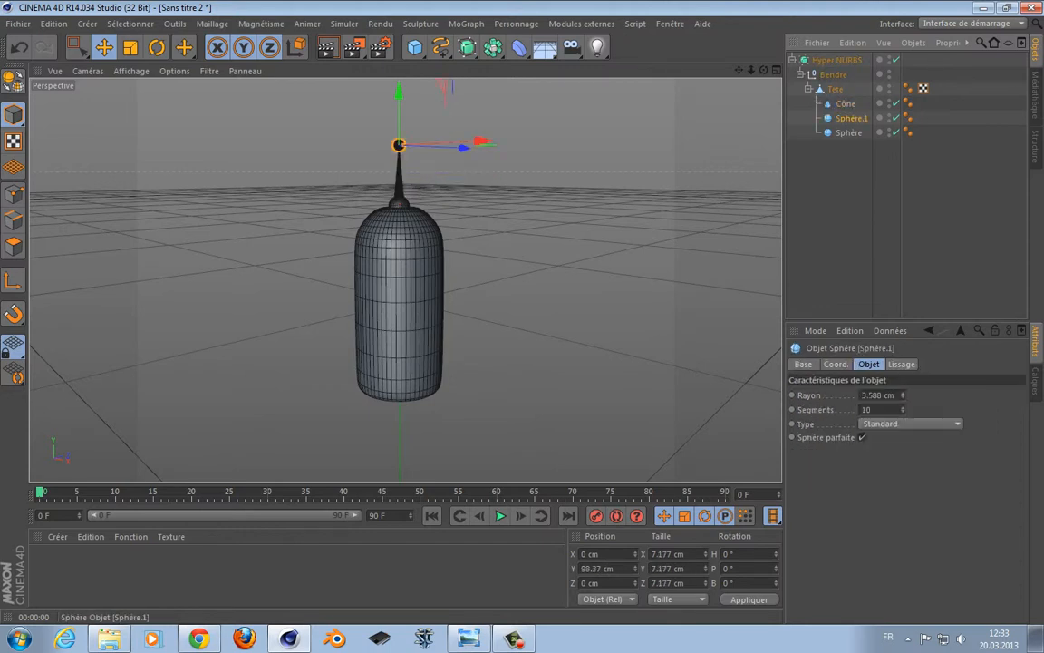
pyautogui.press('Up')
pyautogui.press('Up')
pyautogui.press('Up')
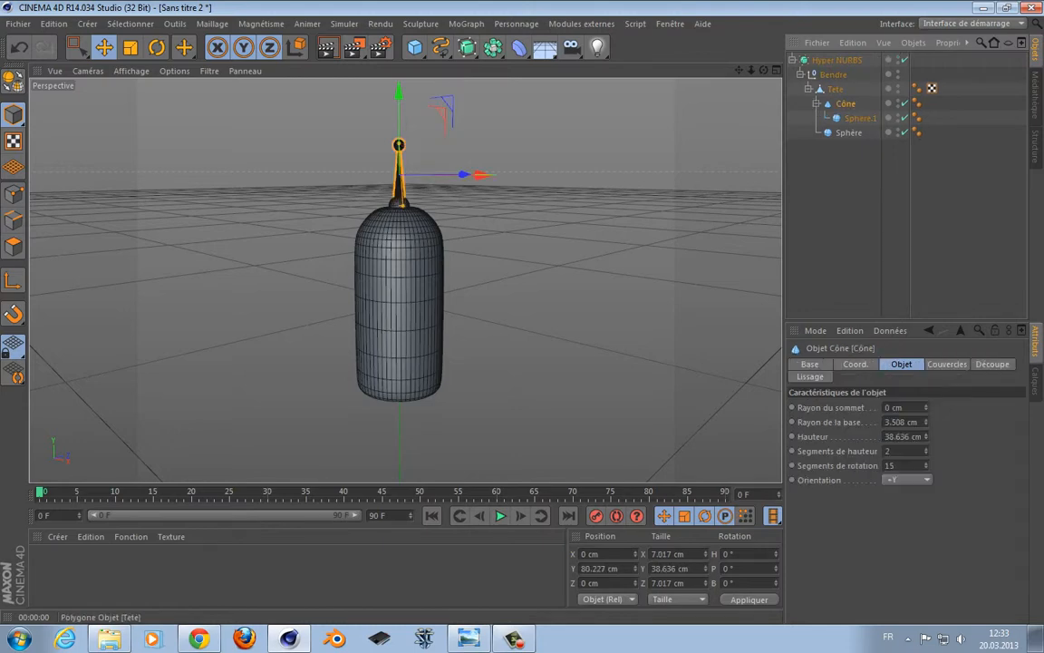
# Add a cylinder for the torso in the front view, with 15 rotation segments.
pyautogui.click(849, 132)
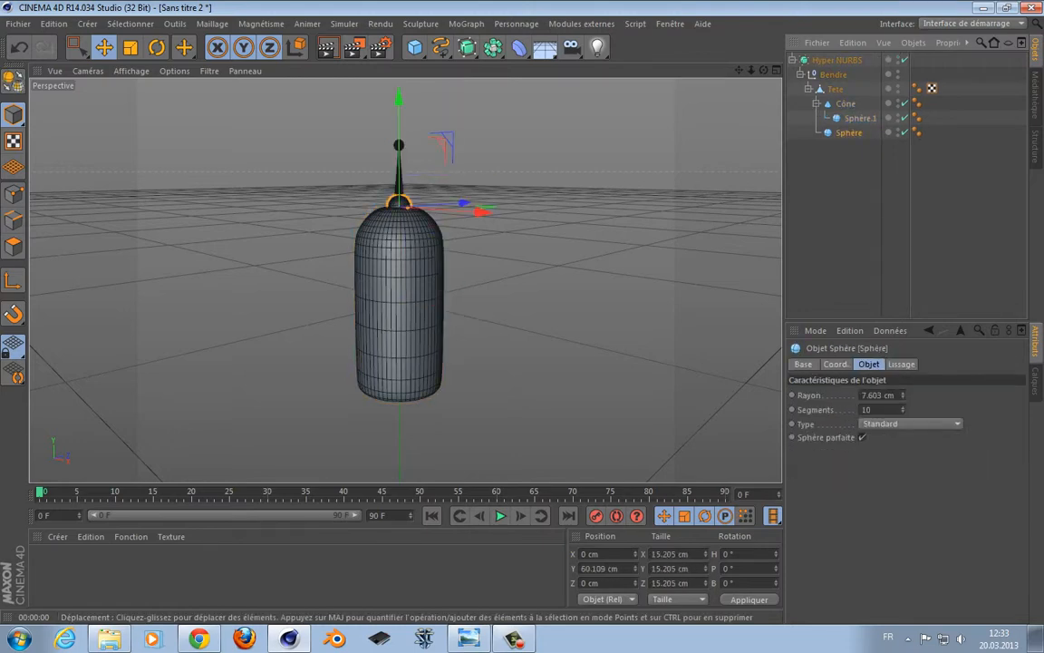
pyautogui.moveTo(405, 279)
pyautogui.keyDown('alt'); pyautogui.mouseDown()
pyautogui.moveTo(323, 280)
pyautogui.moveTo(390, 279)
pyautogui.mouseUp(); pyautogui.keyUp('alt')
pyautogui.middleClick(390, 279)
pyautogui.middleClick(539, 319)
pyautogui.scroll(-4, 539, 319)
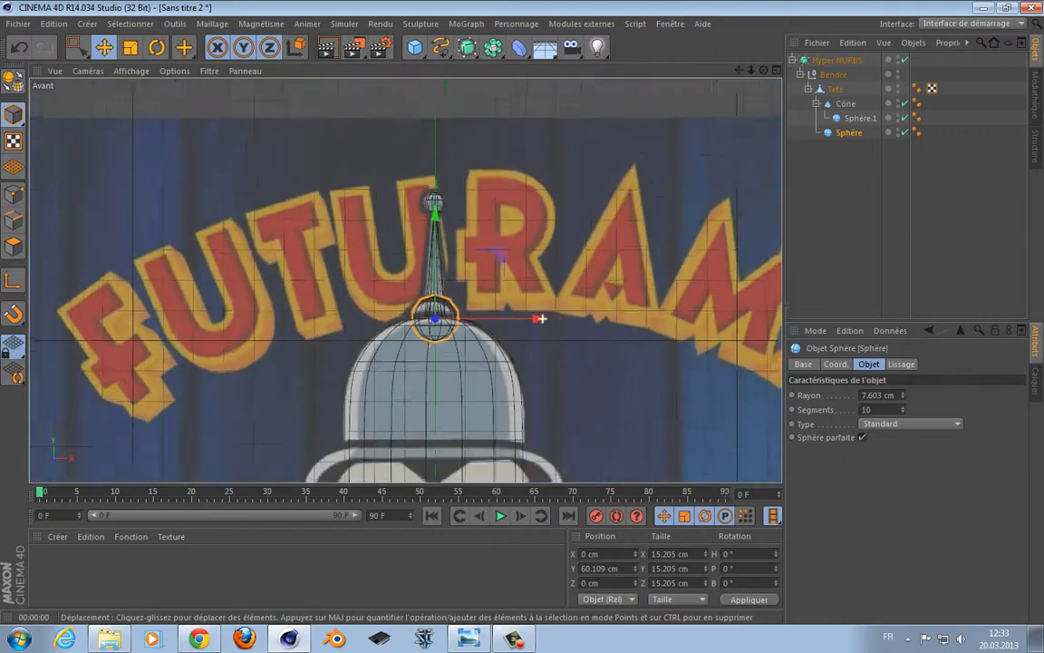
pyautogui.keyDown('alt'); pyautogui.moveTo(539, 319); pyautogui.dragTo(542, 144, button='middle'); pyautogui.keyUp('alt')
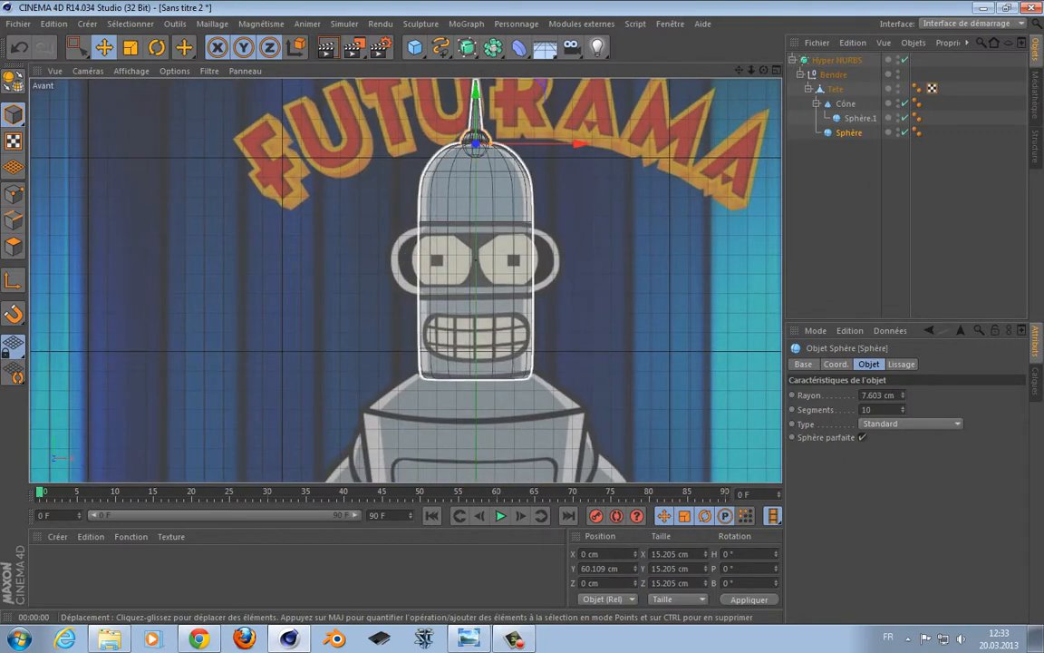
pyautogui.scroll(-3, 530, 313)
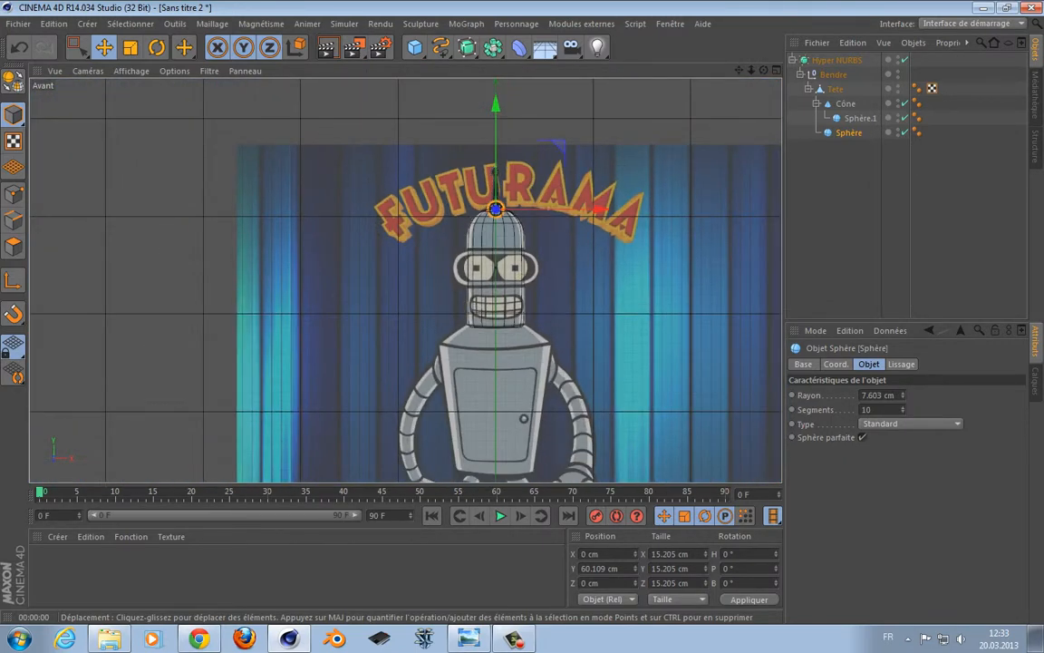
pyautogui.moveTo(405, 280)
pyautogui.keyDown('alt'); pyautogui.mouseDown(button='middle')
pyautogui.moveTo(424, 215)
pyautogui.moveTo(413, 95)
pyautogui.mouseUp(button='middle'); pyautogui.keyUp('alt')
pyautogui.keyDown('alt'); pyautogui.moveTo(479, 91); pyautogui.dragTo(470, 117, button='middle'); pyautogui.keyUp('alt')
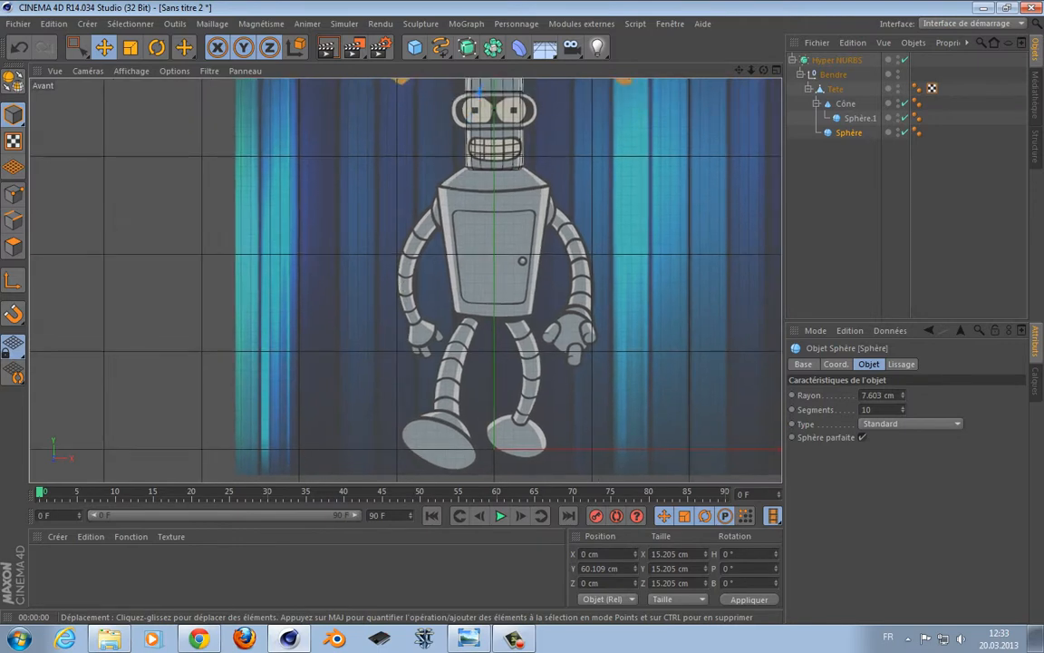
pyautogui.keyDown('alt'); pyautogui.moveTo(405, 120); pyautogui.dragTo(402, 127, button='middle'); pyautogui.keyUp('alt')
pyautogui.keyDown('alt'); pyautogui.moveTo(481, 92); pyautogui.dragTo(421, 127, button='middle'); pyautogui.keyUp('alt')
pyautogui.keyDown('alt'); pyautogui.moveTo(420, 127); pyautogui.dragTo(494, 127, button='right'); pyautogui.keyUp('alt')
pyautogui.keyDown('alt'); pyautogui.moveTo(405, 280); pyautogui.dragTo(413, 280, button='middle'); pyautogui.keyUp('alt')
pyautogui.click(415, 47)
pyautogui.moveTo(581, 68); pyautogui.dragTo(791, 68)
pyautogui.write('15')
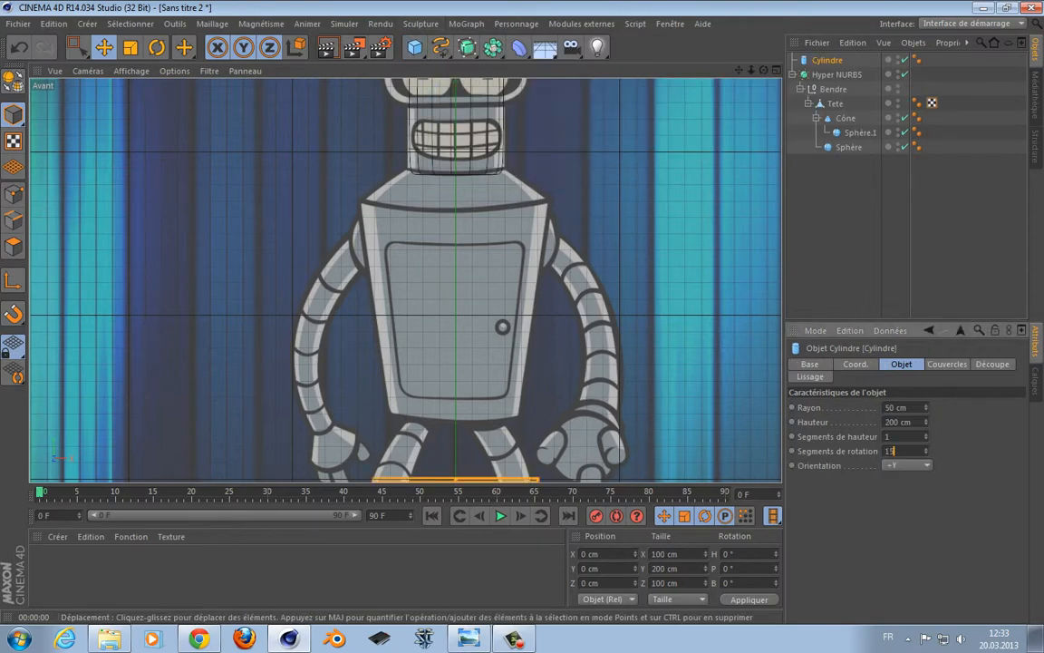
# Raise the cylinder over the reference's torso to about Y 217.7 cm, with a height of about 240.5 cm.
pyautogui.keyDown('alt'); pyautogui.moveTo(539, 332); pyautogui.dragTo(539, 249, button='middle'); pyautogui.keyUp('alt')
pyautogui.scroll(-3, 538, 249)
pyautogui.moveTo(491, 331); pyautogui.dragTo(492, 180)
pyautogui.moveTo(491, 229); pyautogui.dragTo(491, 184)
pyautogui.keyDown('alt'); pyautogui.moveTo(586, 206); pyautogui.dragTo(588, 266, button='middle'); pyautogui.keyUp('alt')
pyautogui.scroll(5, 587, 267)
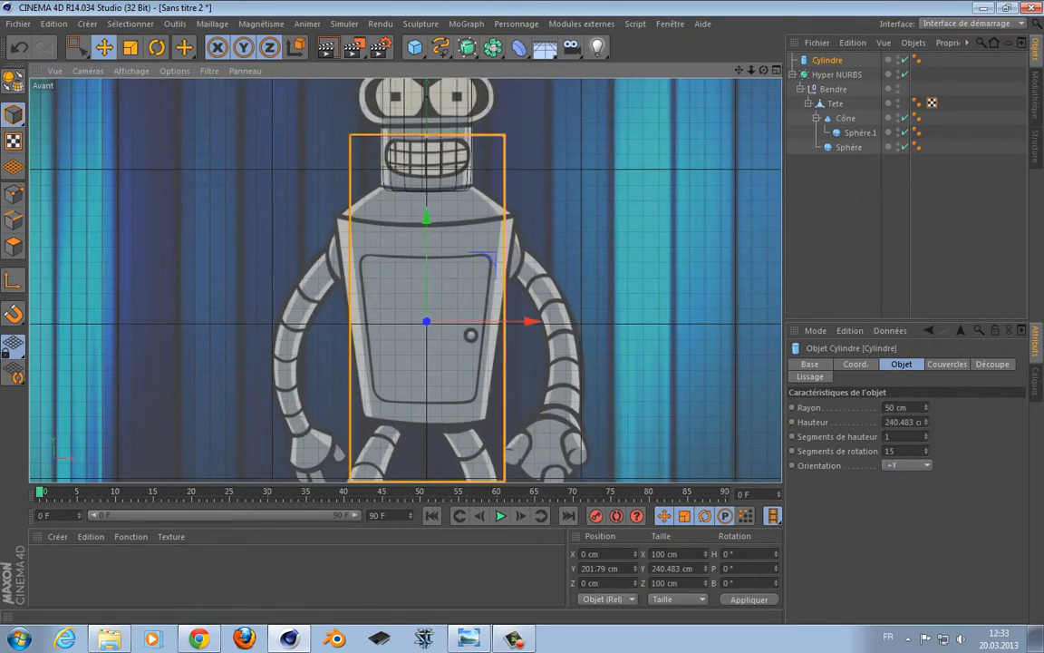
pyautogui.moveTo(433, 272); pyautogui.dragTo(427, 226)
pyautogui.hotkey('ctrl', 'z')
pyautogui.moveTo(485, 257); pyautogui.dragTo(485, 232)
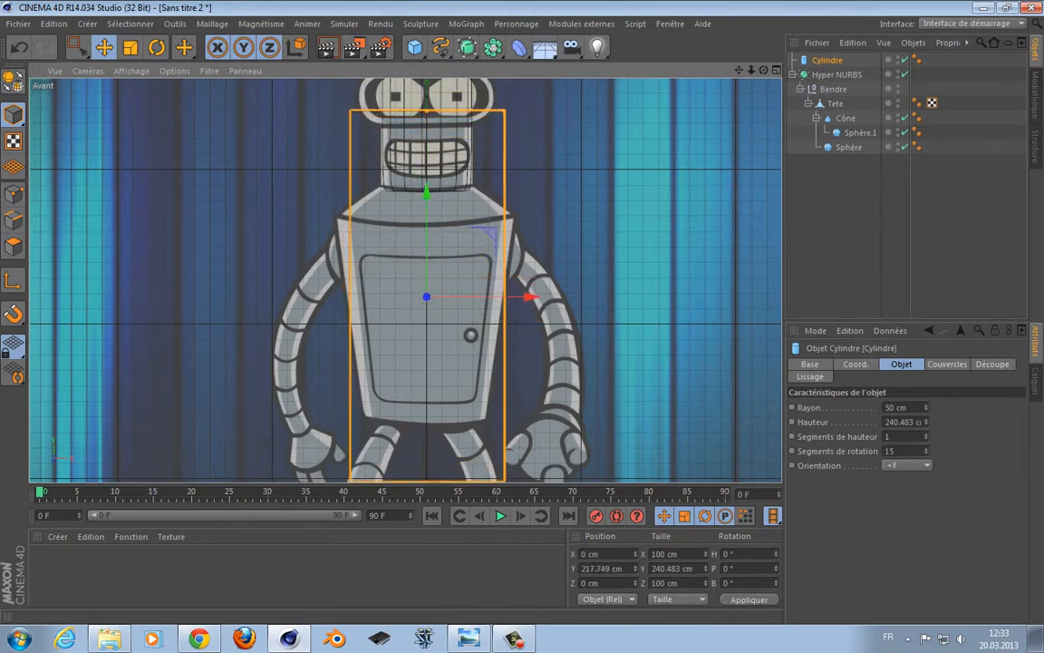
# Fit the cylinder to the torso with a 57 cm radius and 156 cm height, centred at about Y 212.6 cm.
pyautogui.moveTo(925, 408); pyautogui.dragTo(925, 434)
pyautogui.moveTo(427, 193); pyautogui.dragTo(426, 201)
pyautogui.moveTo(926, 422); pyautogui.dragTo(927, 430)
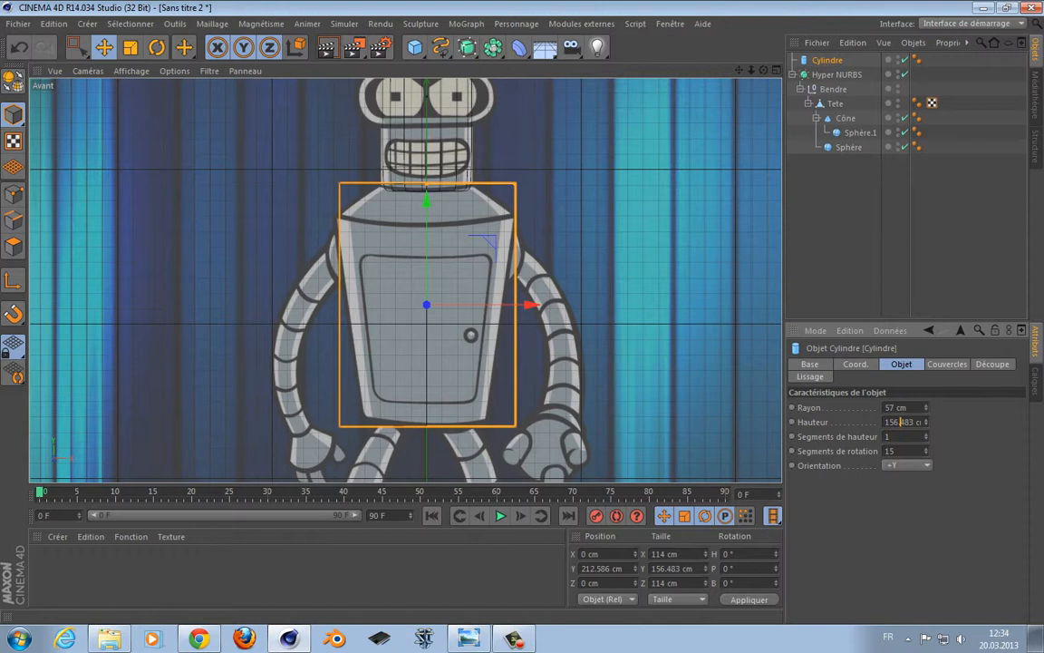
pyautogui.doubleClick(901, 422)
pyautogui.write('156')
pyautogui.press('Return')
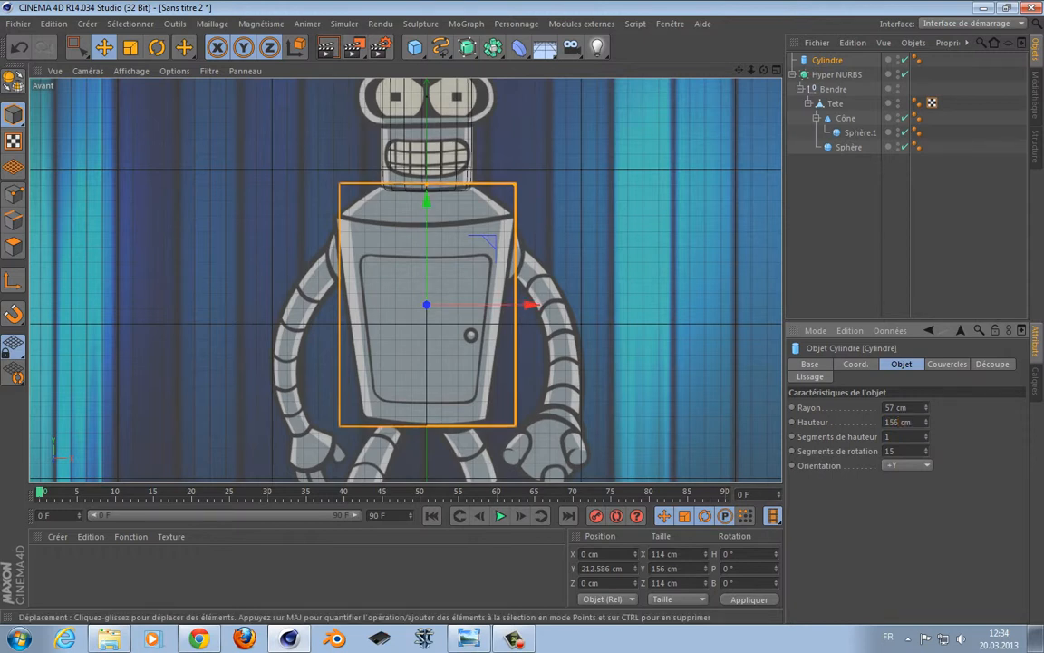
# Convert the torso cylinder to an editable polygon object and rename it Ventre.
pyautogui.press('c')
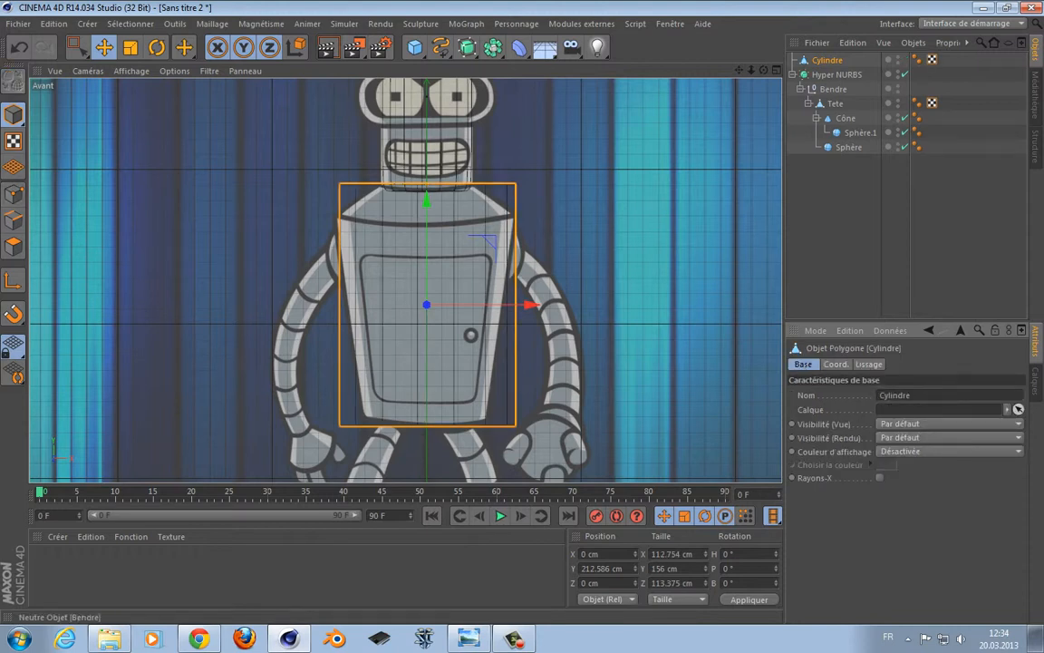
pyautogui.doubleClick(831, 60)
pyautogui.write('Ventre')
pyautogui.press('Return')
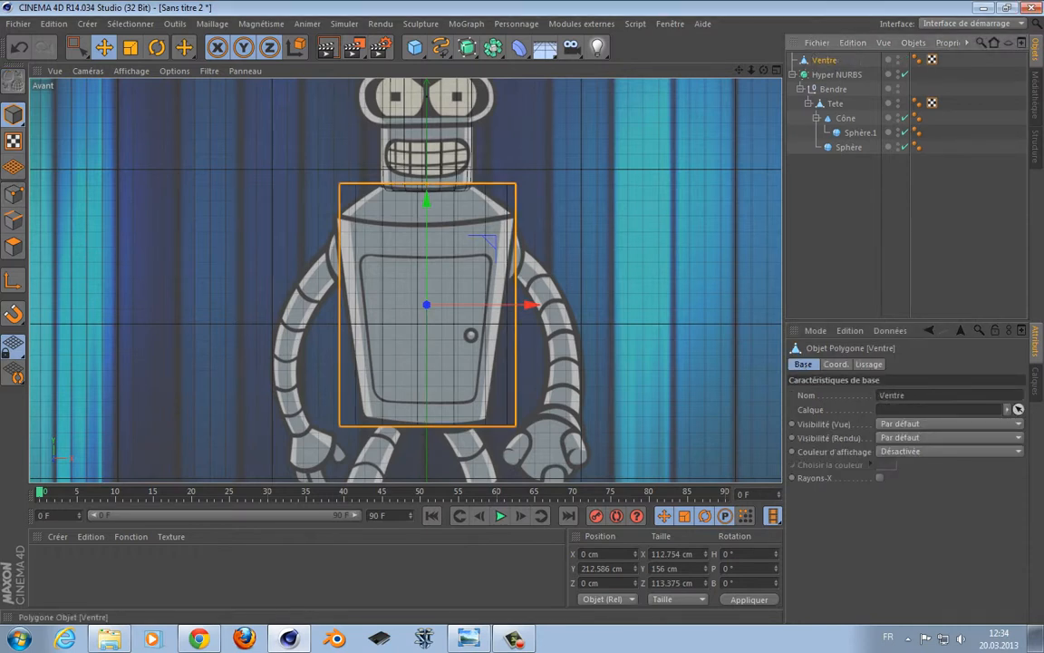
pyautogui.click(846, 118)
pyautogui.keyDown('alt'); pyautogui.moveTo(403, 152); pyautogui.dragTo(406, 279, button='middle'); pyautogui.keyUp('alt')
pyautogui.doubleClick(846, 118)
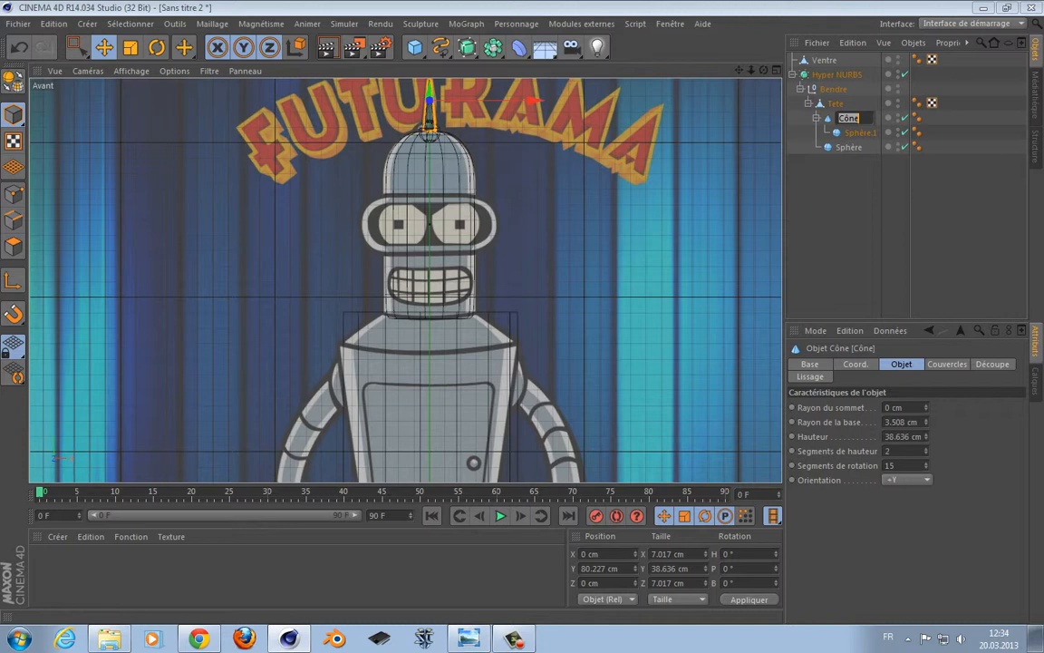
pyautogui.press('Return')
pyautogui.keyDown('alt'); pyautogui.moveTo(430, 136); pyautogui.dragTo(426, 207, button='middle'); pyautogui.keyUp('alt')
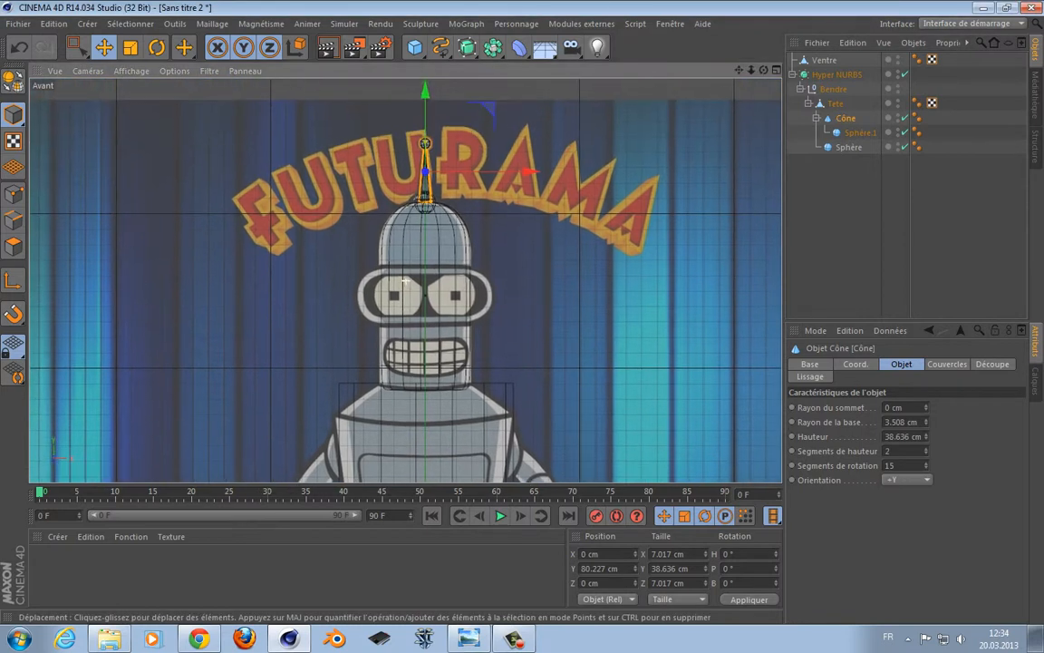
# Rename the antenna's tip sphere Top and the sphere at its base Bot.
pyautogui.doubleClick(861, 132)
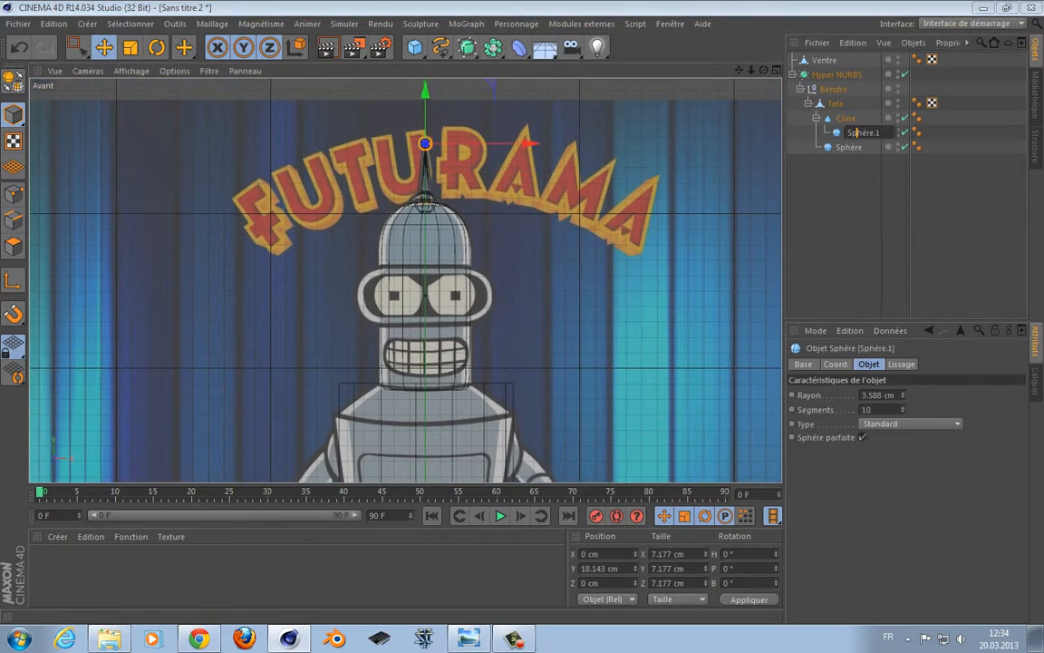
pyautogui.write('Top')
pyautogui.press('Return')
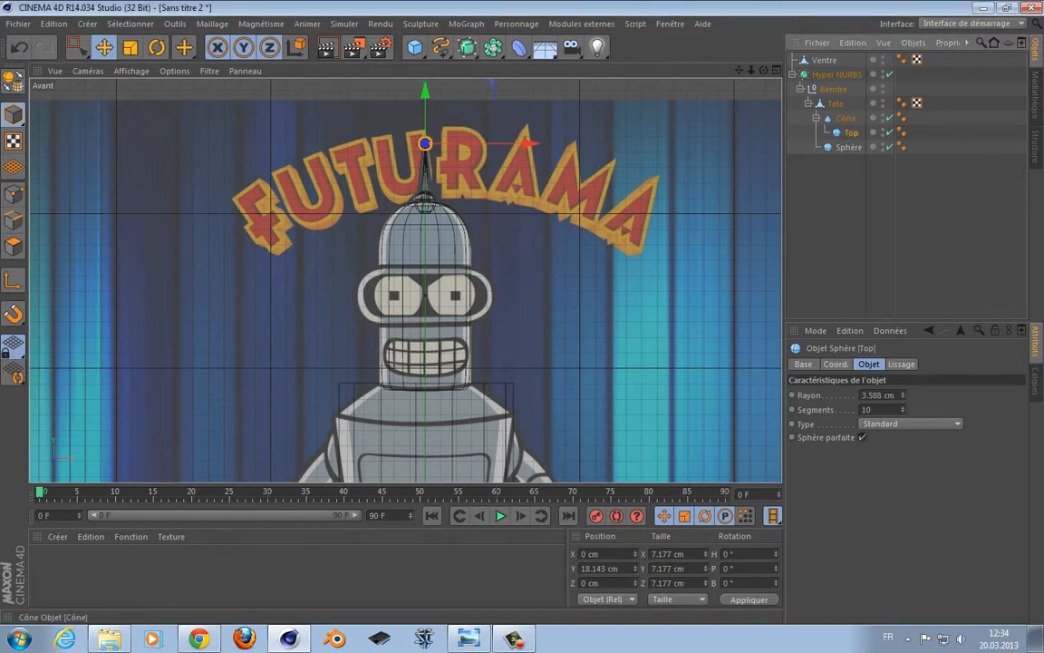
pyautogui.doubleClick(851, 147)
pyautogui.write('B')
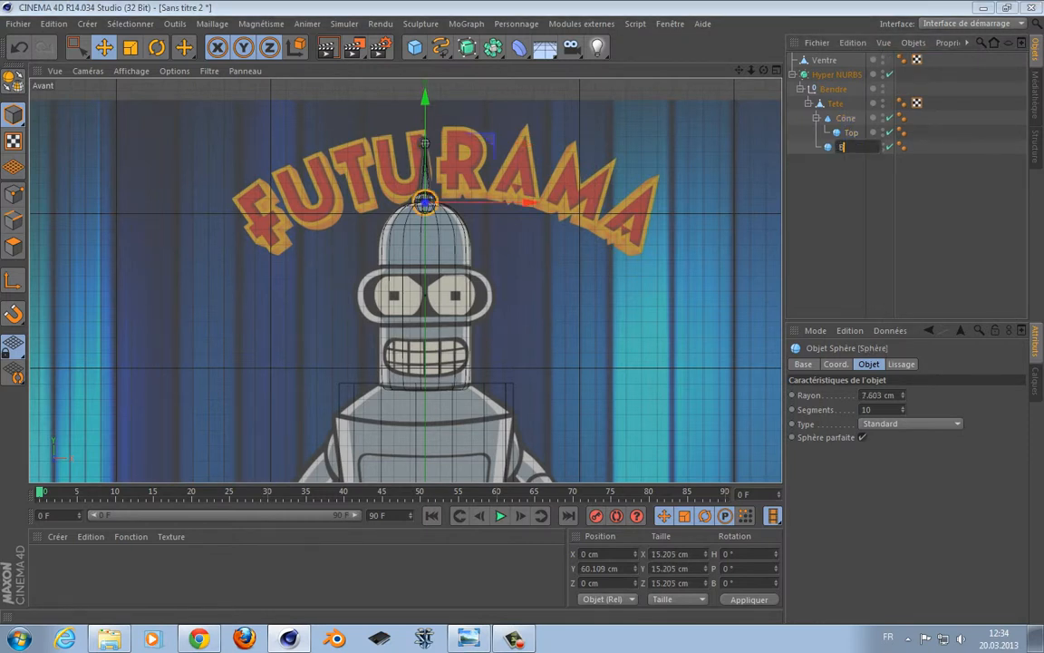
pyautogui.write('ot')
pyautogui.press('Return')
# Optimize the points of the Ventre mesh in Points mode.
pyautogui.keyDown('alt'); pyautogui.moveTo(406, 399); pyautogui.dragTo(436, 161, button='middle'); pyautogui.keyUp('alt')
pyautogui.click(411, 267)
pyautogui.keyDown('alt'); pyautogui.moveTo(411, 267); pyautogui.dragTo(403, 285, button='middle'); pyautogui.keyUp('alt')
pyautogui.scroll(2, 600, 257)
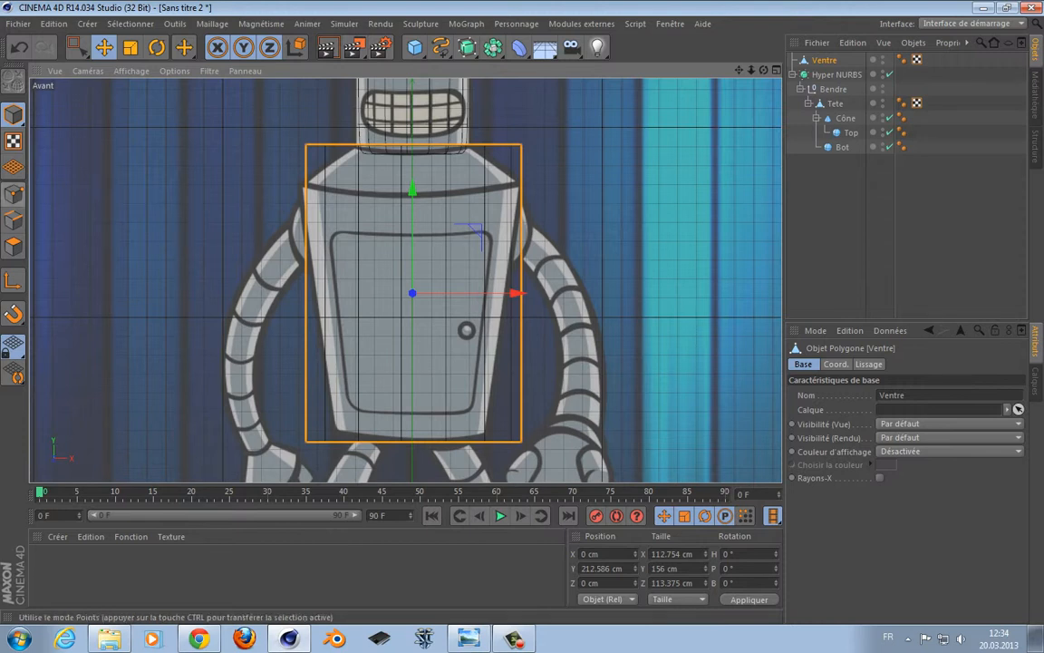
pyautogui.click(13, 193)
pyautogui.rightClick(186, 180)
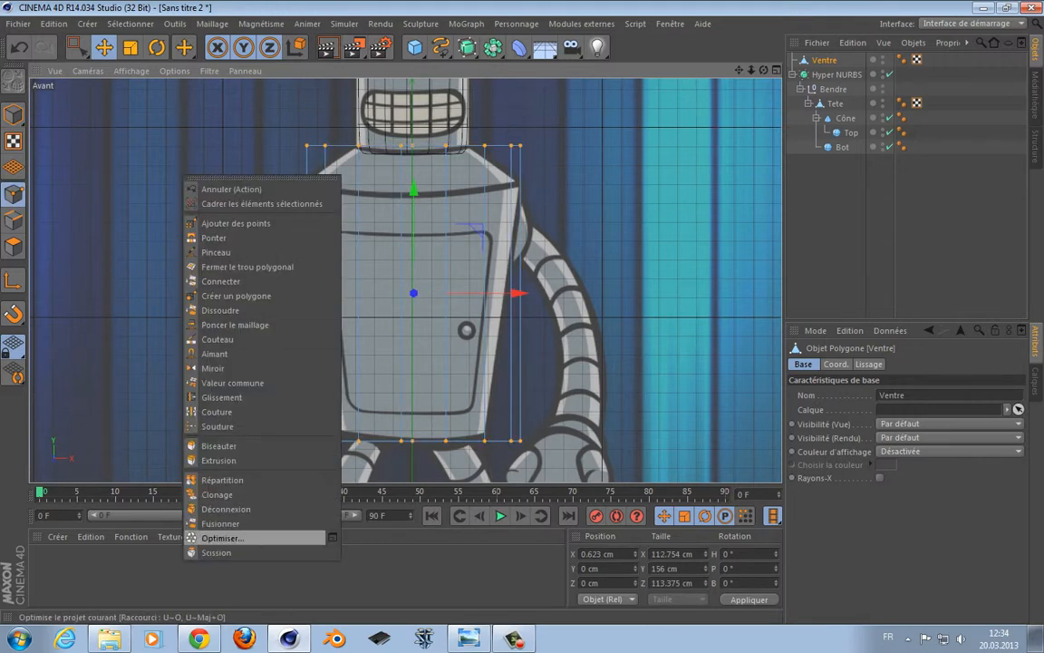
pyautogui.click(222, 538)
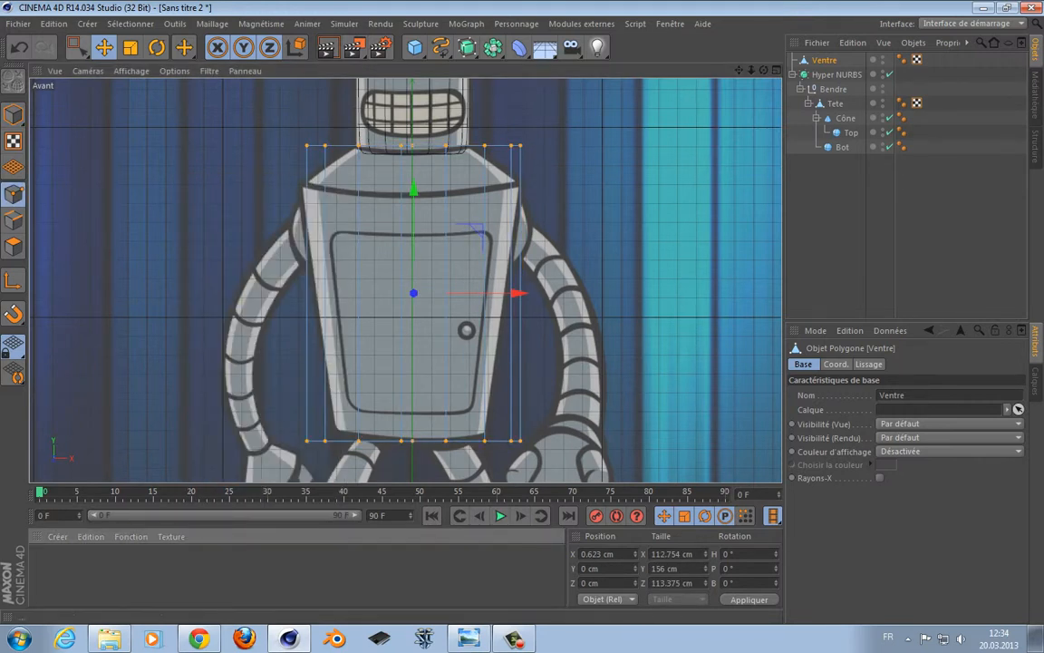
# Cut a loop around Ventre along the reference's shoulder line with the Knife, at an offset of about 13.1 %.
pyautogui.click(77, 47)
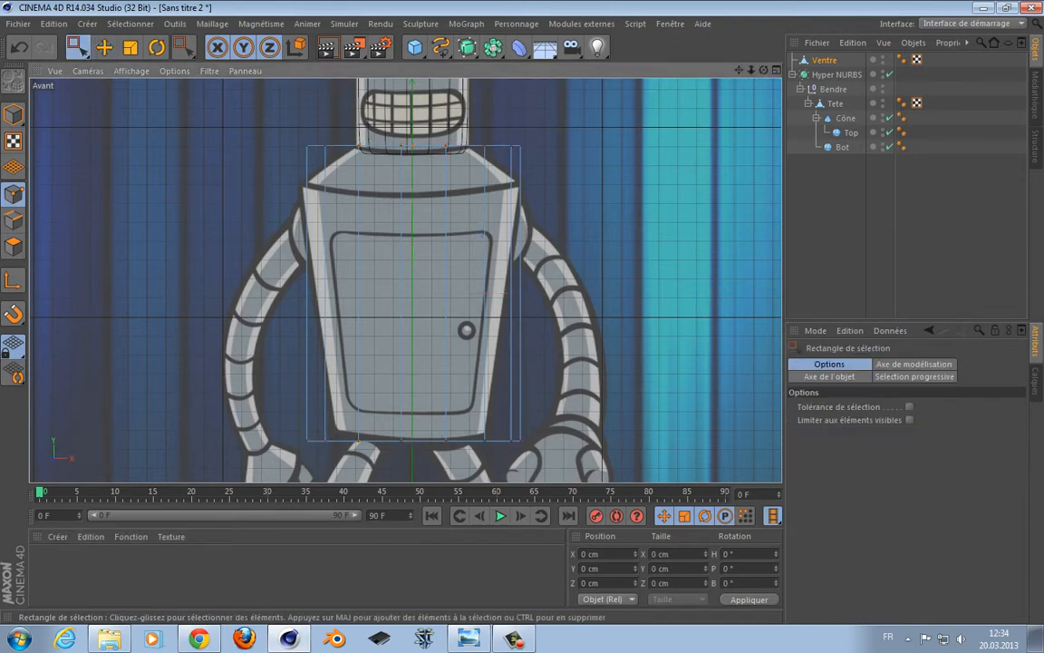
pyautogui.press('k')
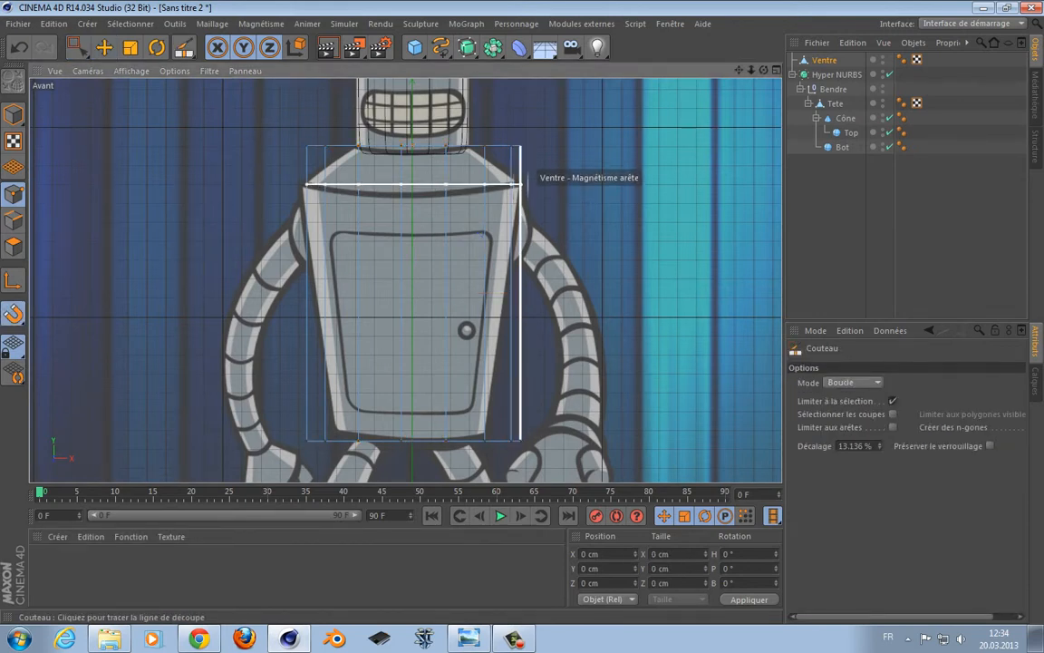
pyautogui.click(522, 188)
# Scale Ventre's top ring of points to about 59 cm wide to match the neck.
pyautogui.press('space')
pyautogui.moveTo(188, 103); pyautogui.dragTo(473, 152)
pyautogui.press('t')
# Scale Ventre's bottom ring of points to about 80.4 cm wide to follow the torso's taper.
pyautogui.press('space')
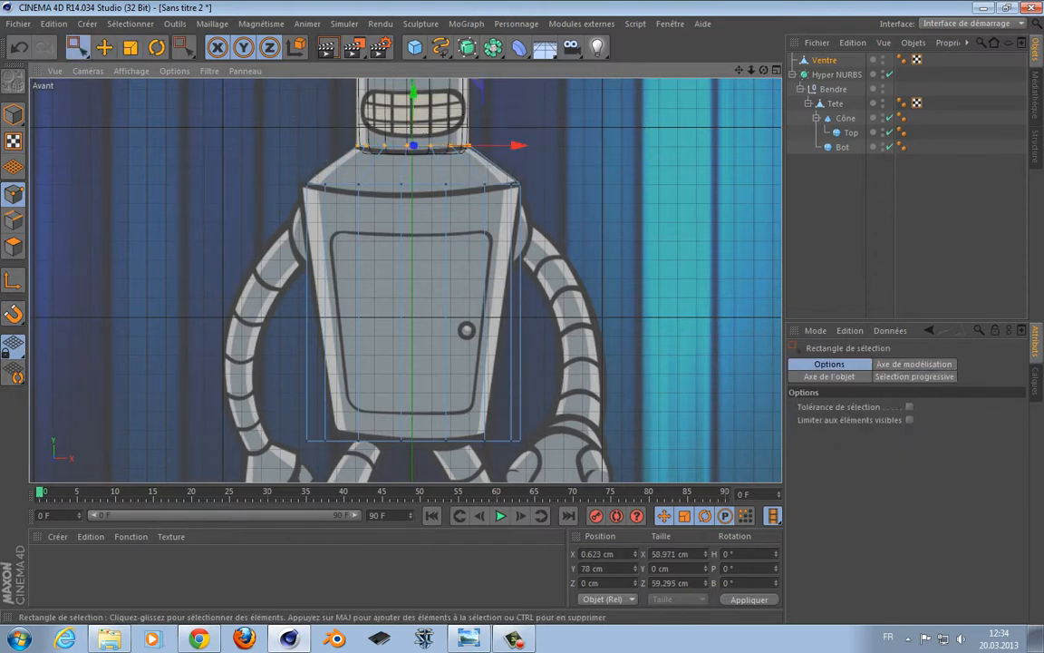
pyautogui.moveTo(239, 407); pyautogui.dragTo(496, 457)
pyautogui.press('space')
pyautogui.moveTo(471, 374); pyautogui.dragTo(491, 374)
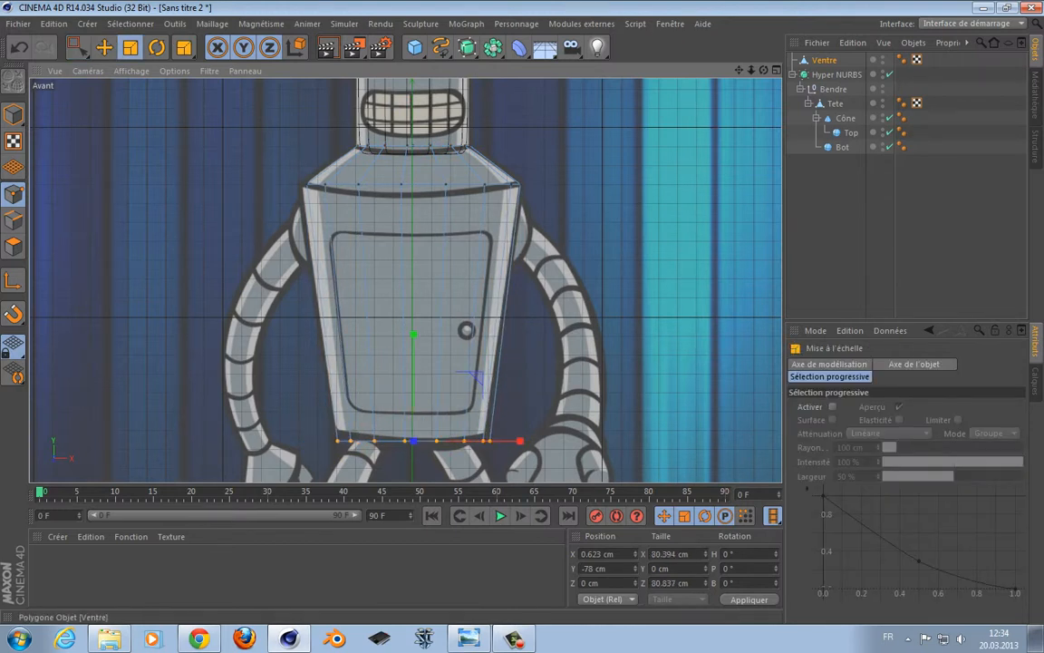
# Place Ventre under Bendre inside the Hyper NURBS, at the same level as Tete.
pyautogui.click(824, 59)
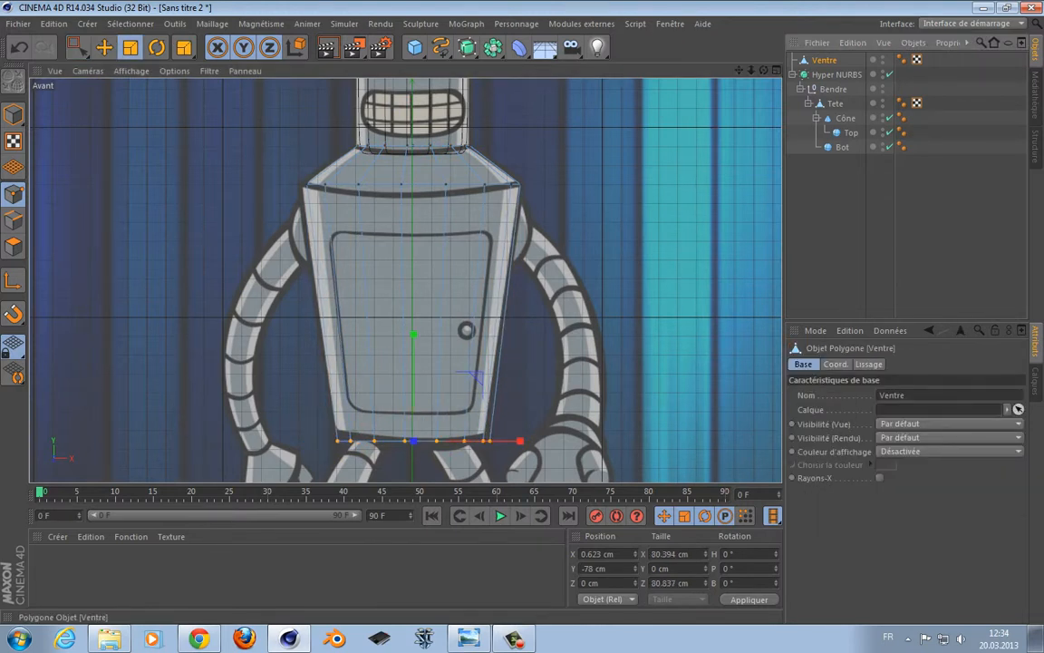
pyautogui.moveTo(824, 60); pyautogui.dragTo(841, 139)
pyautogui.click(835, 88)
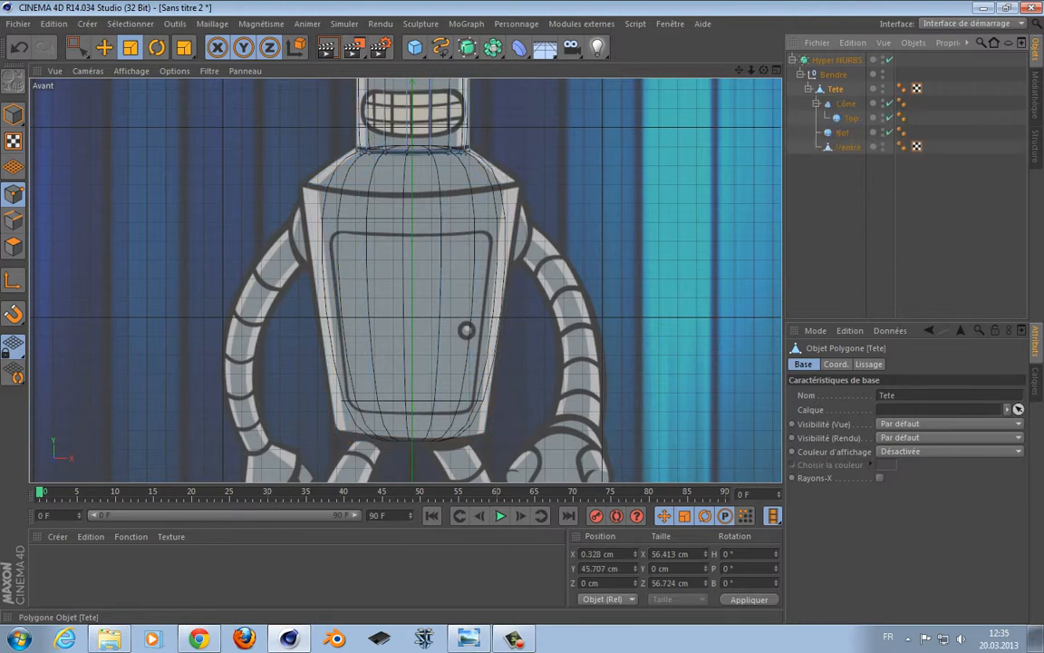
pyautogui.moveTo(848, 147); pyautogui.dragTo(836, 83)
pyautogui.click(840, 147)
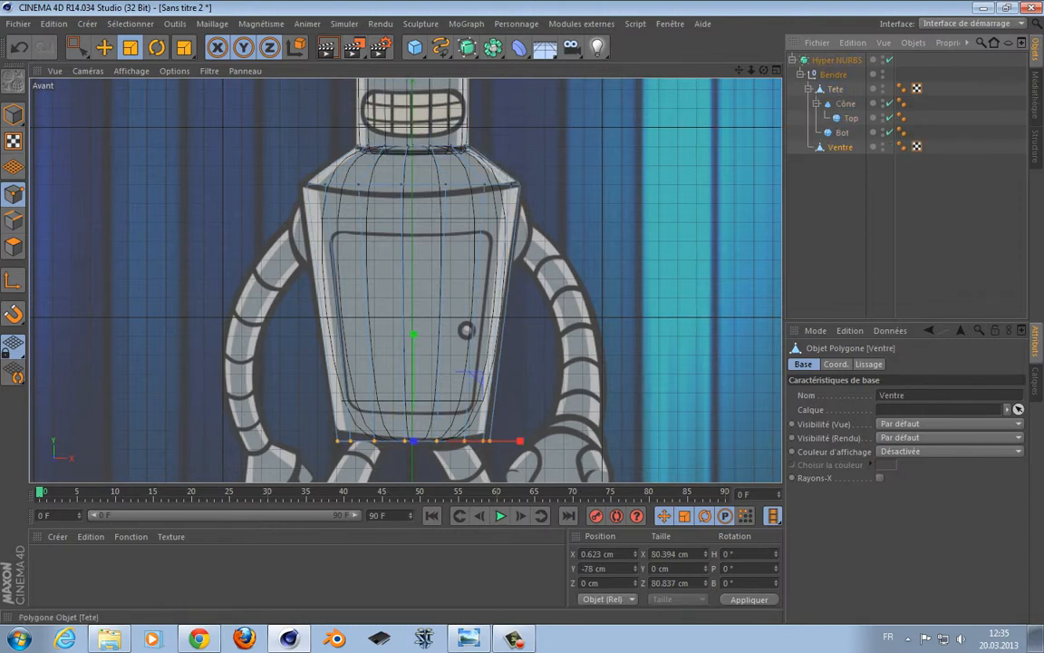
# Collapse Tete's hierarchy under Bendre and make Ventre the active object.
pyautogui.click(808, 89)
pyautogui.click(835, 89)
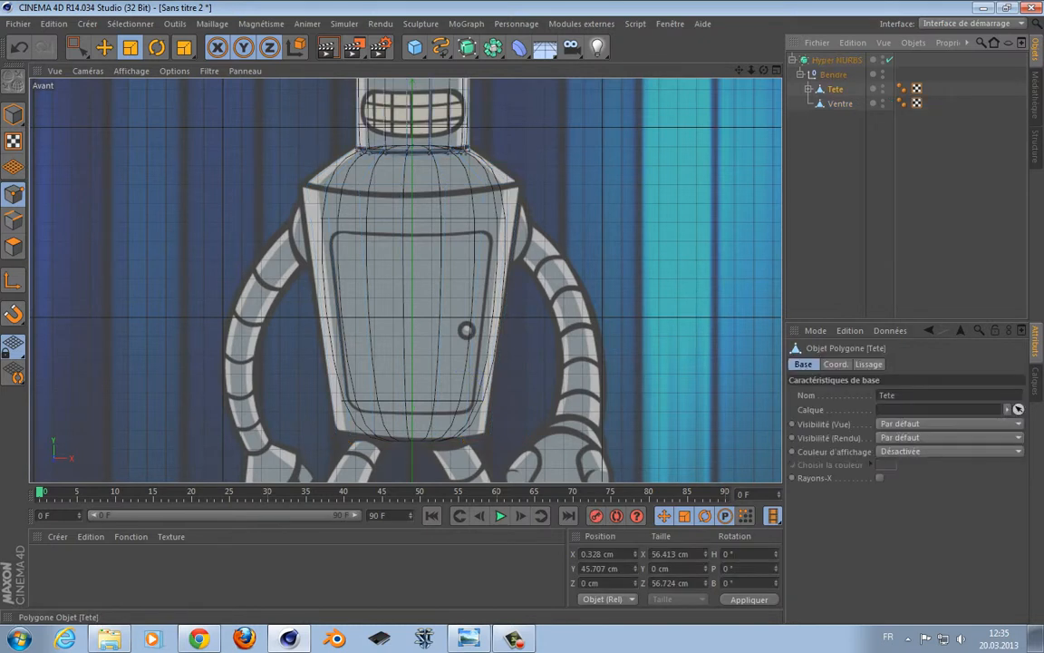
pyautogui.click(808, 89)
pyautogui.click(808, 89)
pyautogui.click(839, 103)
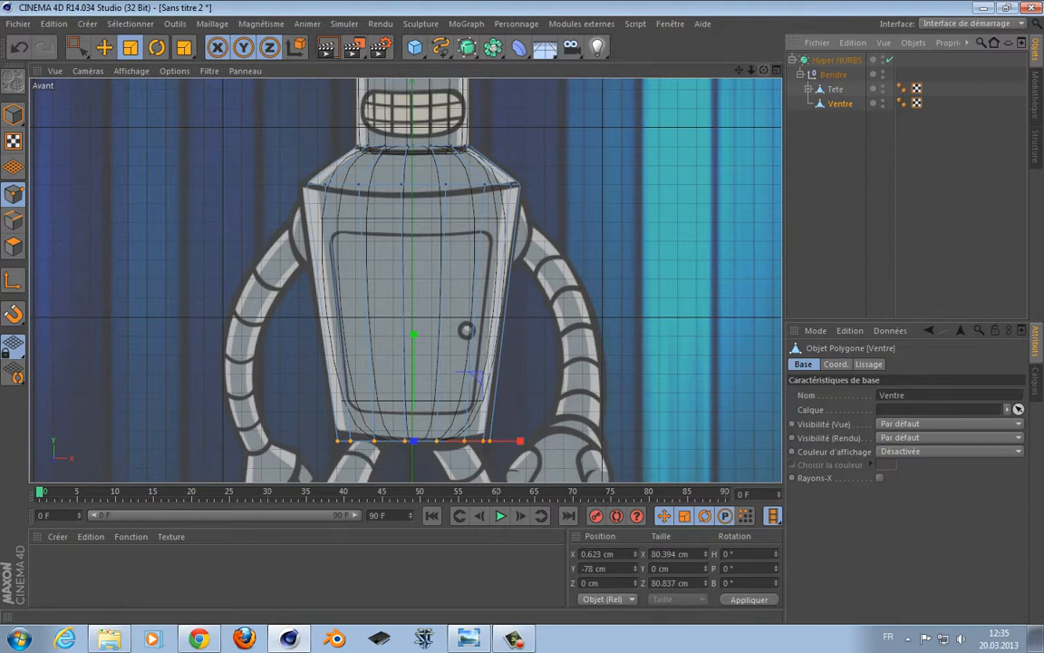
# Bevel Ventre's shoulder edge loop with one subdivision and an inner offset of about 1 cm.
pyautogui.keyDown('alt'); pyautogui.moveTo(405, 280); pyautogui.dragTo(419, 284, button='middle'); pyautogui.keyUp('alt')
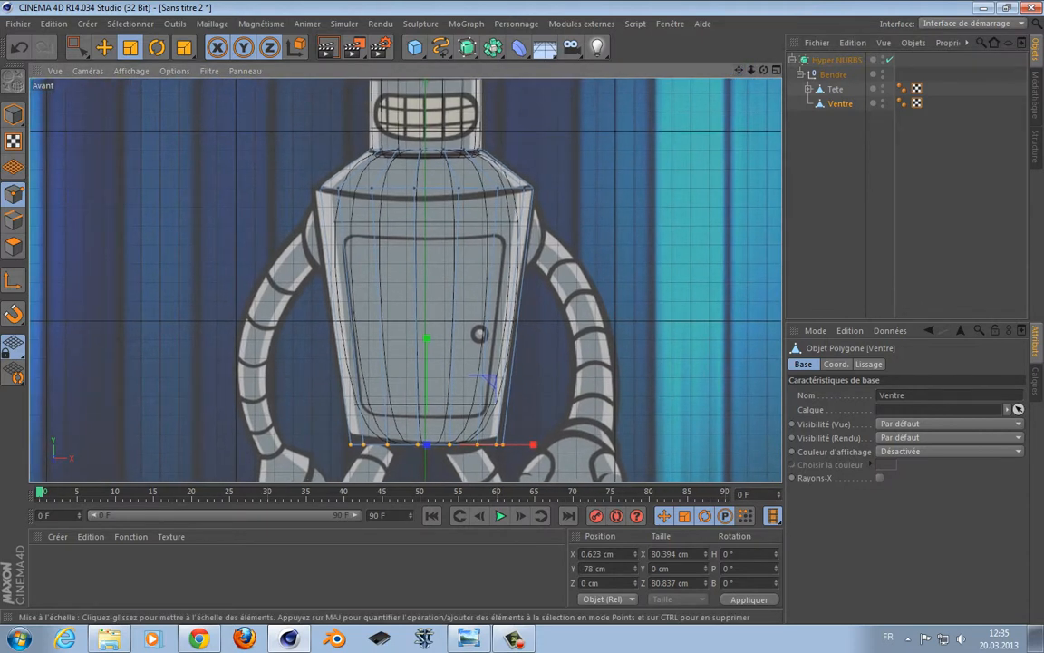
pyautogui.click(13, 220)
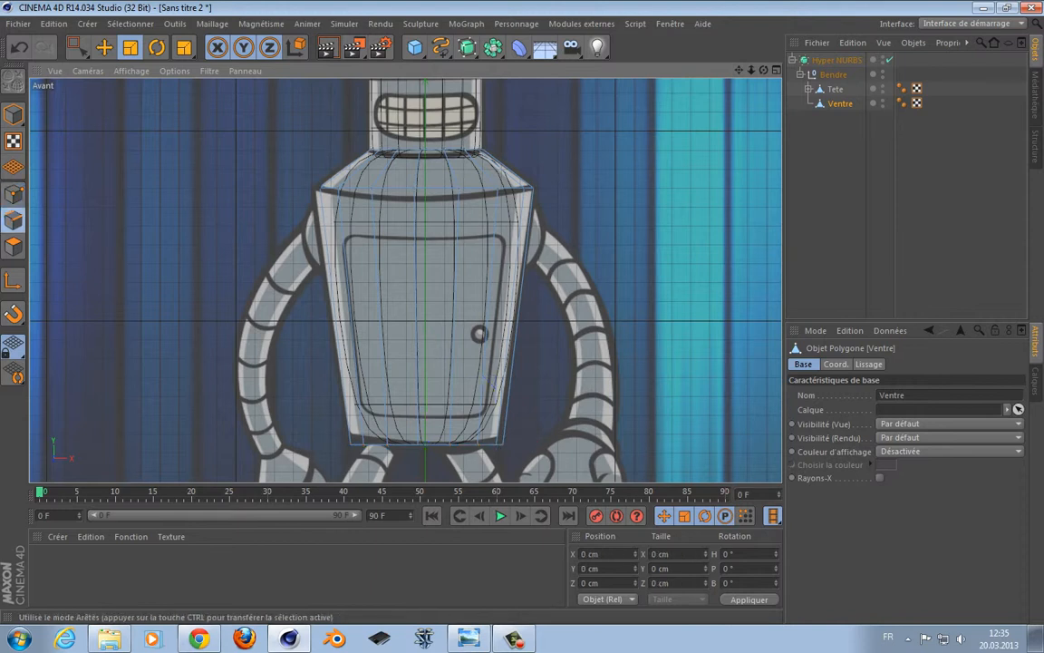
pyautogui.press('u')
pyautogui.press('l')
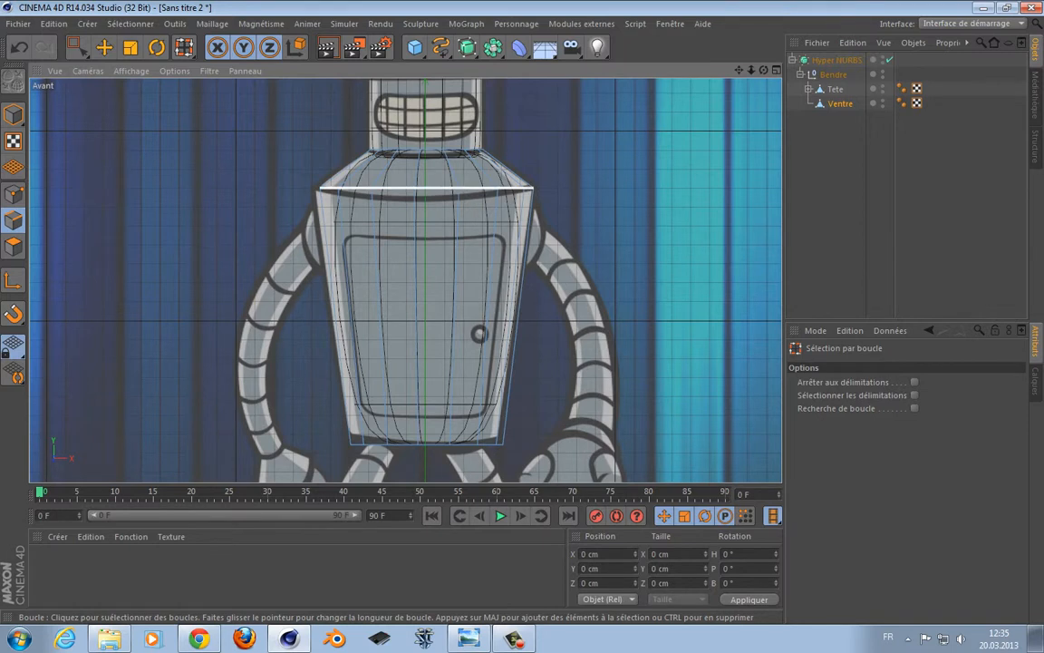
pyautogui.click(426, 189)
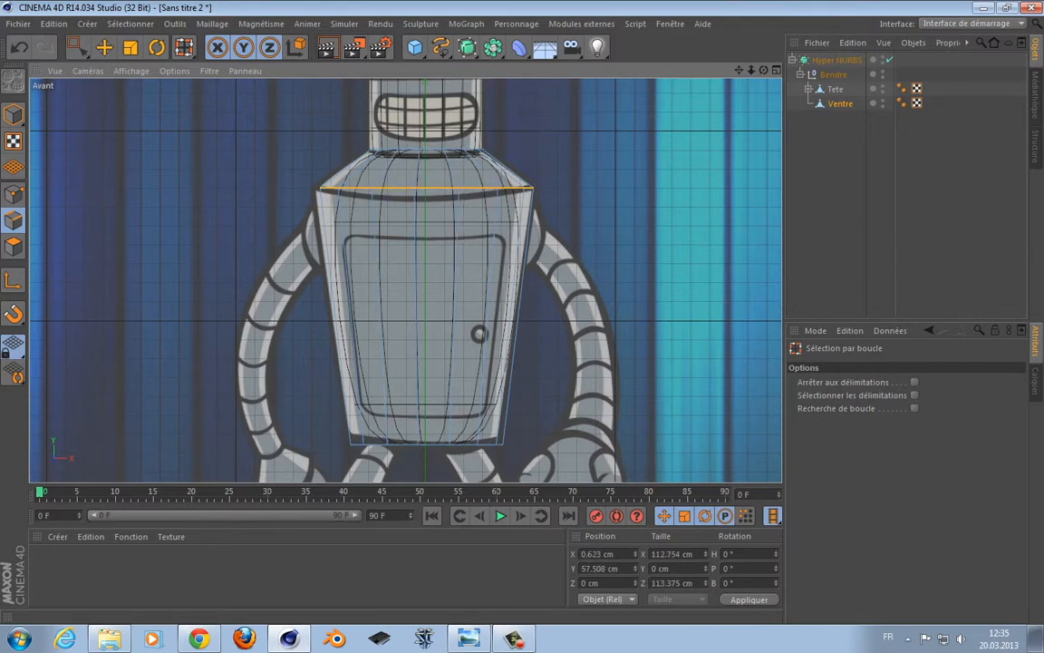
pyautogui.press('m')
pyautogui.press('s')
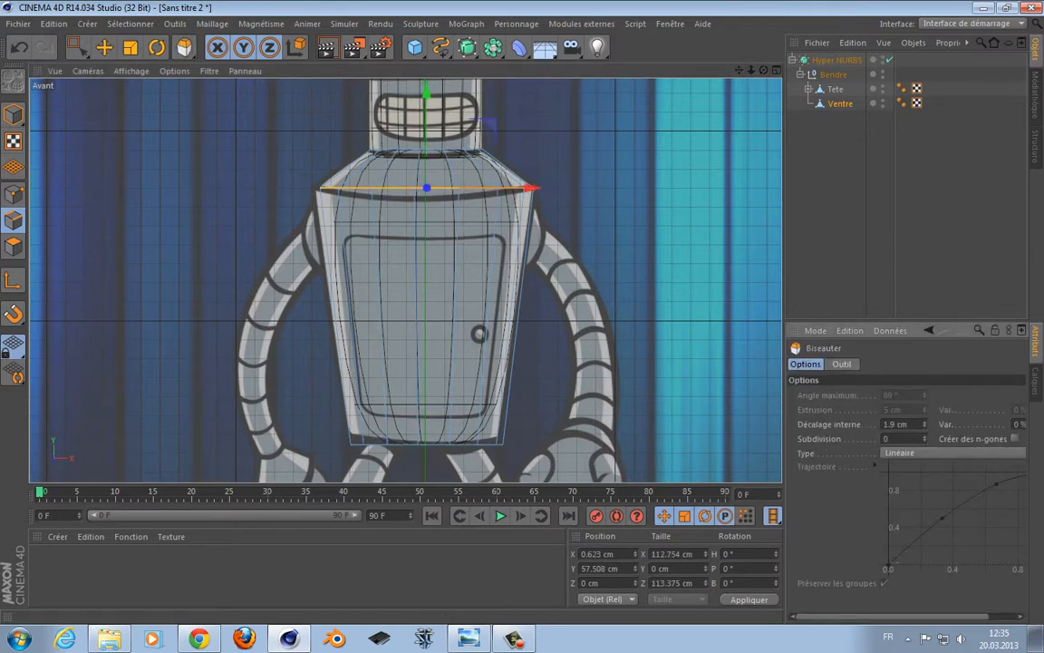
pyautogui.click(924, 435)
pyautogui.scroll(5, 539, 242)
pyautogui.scroll(2, 389, 198)
pyautogui.keyDown('alt'); pyautogui.moveTo(389, 198); pyautogui.dragTo(405, 280, button='middle'); pyautogui.keyUp('alt')
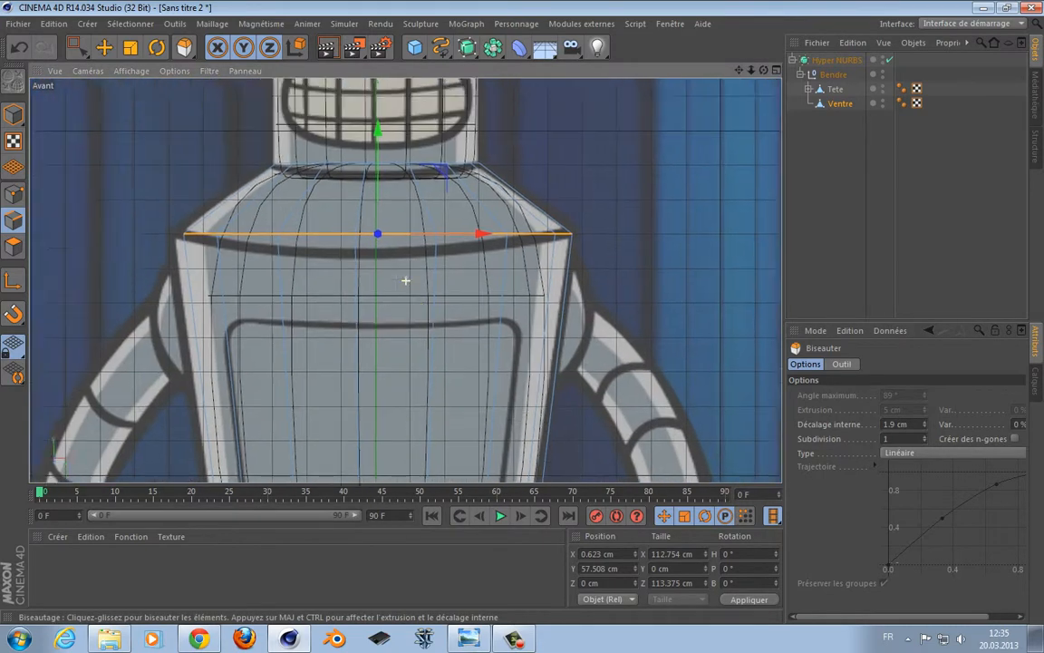
pyautogui.scroll(1, 618, 267)
pyautogui.keyDown('alt'); pyautogui.moveTo(617, 267); pyautogui.dragTo(679, 276, button='middle'); pyautogui.keyUp('alt')
pyautogui.moveTo(679, 276); pyautogui.dragTo(693, 275)
# Bevel Ventre's bottom edge loop with one subdivision and an inner offset of about 1.4 cm.
pyautogui.keyDown('alt'); pyautogui.moveTo(476, 177); pyautogui.dragTo(514, 0, button='middle'); pyautogui.keyUp('alt')
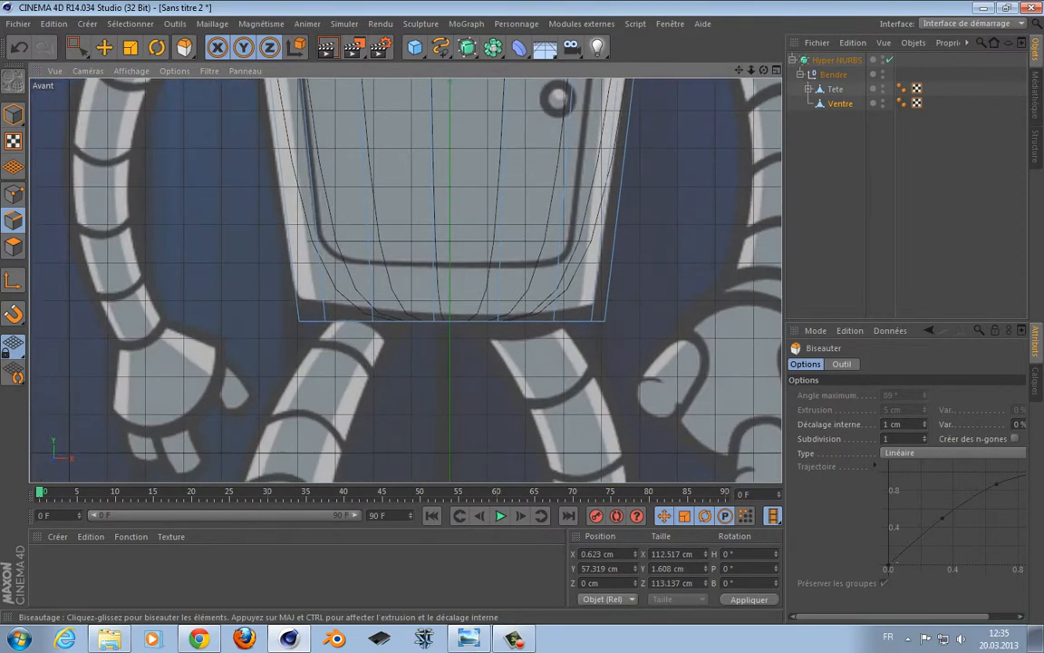
pyautogui.press('u')
pyautogui.press('l')
pyautogui.click(526, 321)
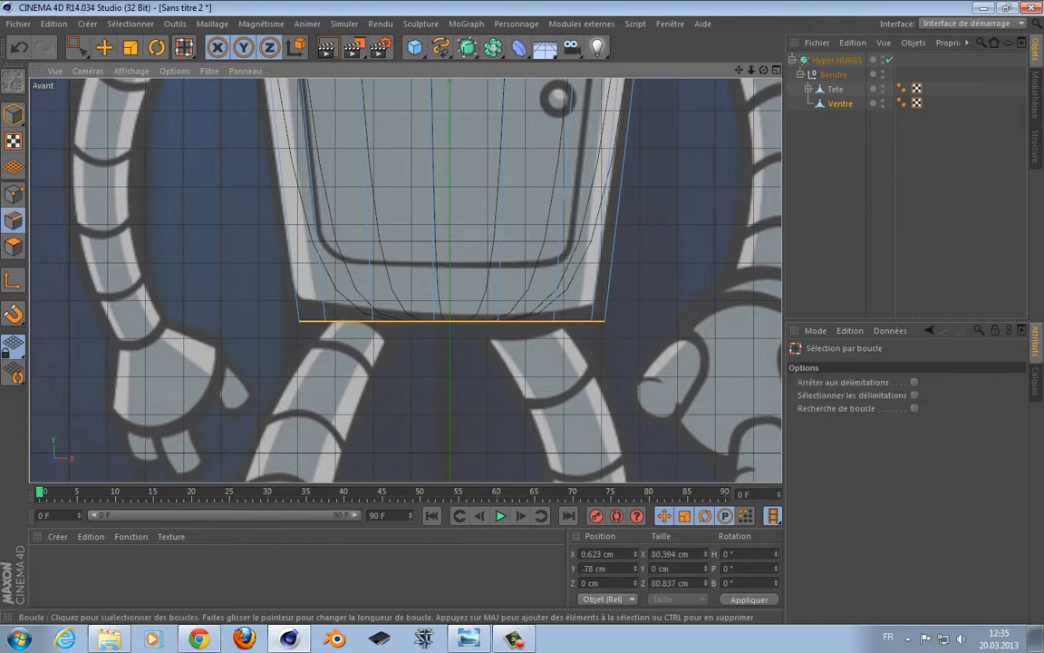
pyautogui.press('m')
pyautogui.press('s')
pyautogui.moveTo(519, 275); pyautogui.dragTo(537, 275)
# Bevel Ventre's top edge loop at the neck with one subdivision and an inner offset of about 0.7 cm.
pyautogui.keyDown('alt'); pyautogui.moveTo(628, 307); pyautogui.dragTo(649, 415, button='middle'); pyautogui.keyUp('alt')
pyautogui.keyDown('alt'); pyautogui.moveTo(648, 416); pyautogui.dragTo(571, 416, button='right'); pyautogui.keyUp('alt')
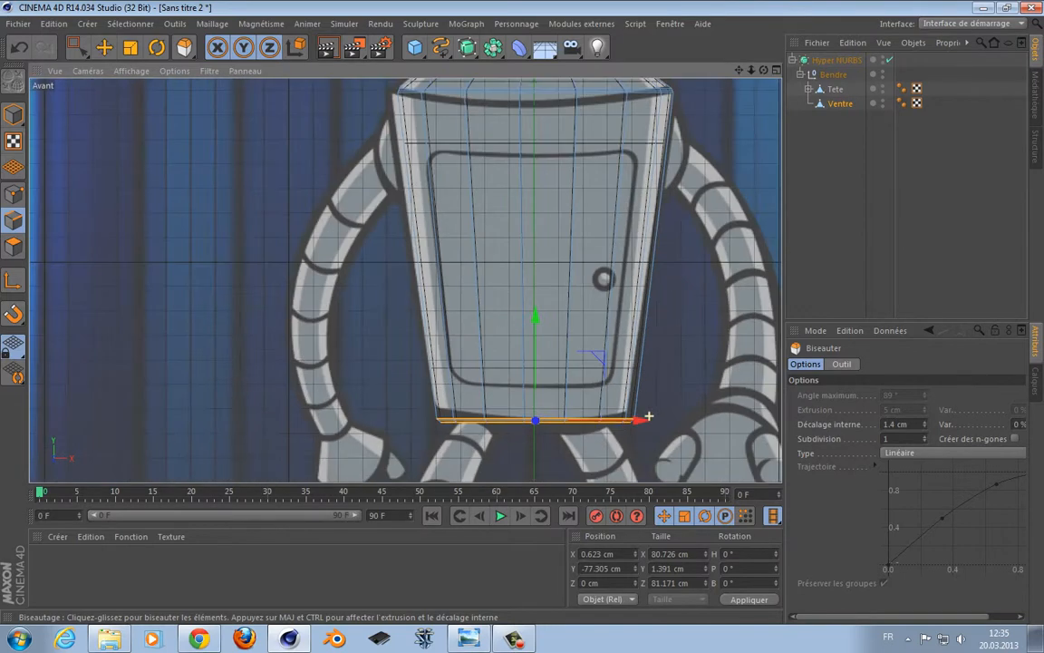
pyautogui.keyDown('alt'); pyautogui.moveTo(571, 281); pyautogui.dragTo(520, 413, button='middle'); pyautogui.keyUp('alt')
pyautogui.keyDown('alt'); pyautogui.moveTo(548, 196); pyautogui.dragTo(552, 293, button='middle'); pyautogui.keyUp('alt')
pyautogui.scroll(6, 508, 271)
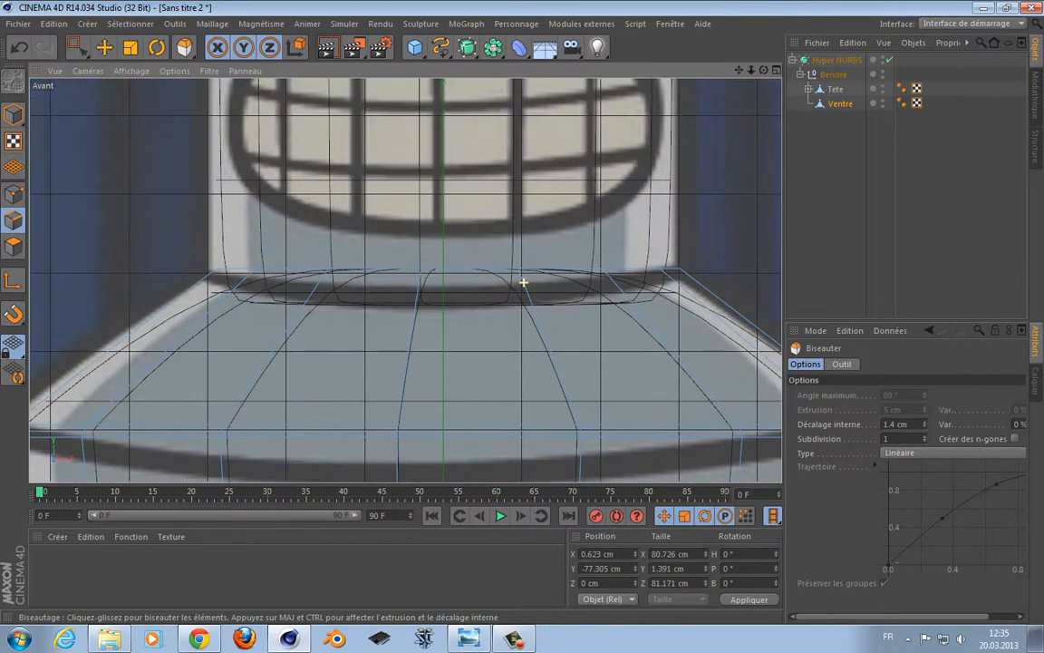
pyautogui.press('u')
pyautogui.press('l')
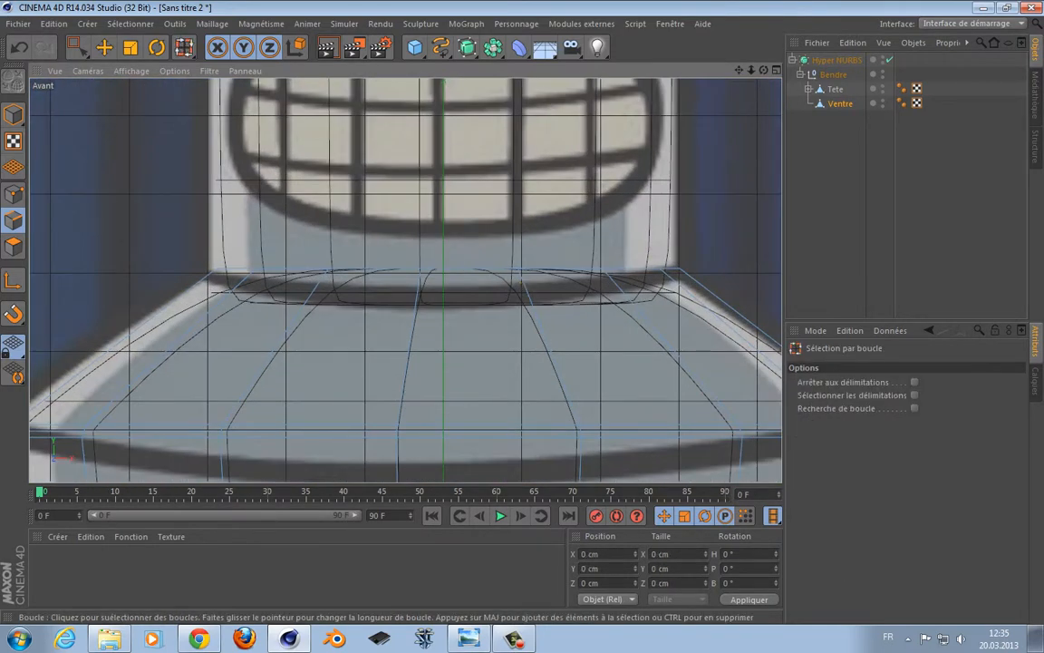
pyautogui.click(469, 269)
pyautogui.press('m')
pyautogui.press('s')
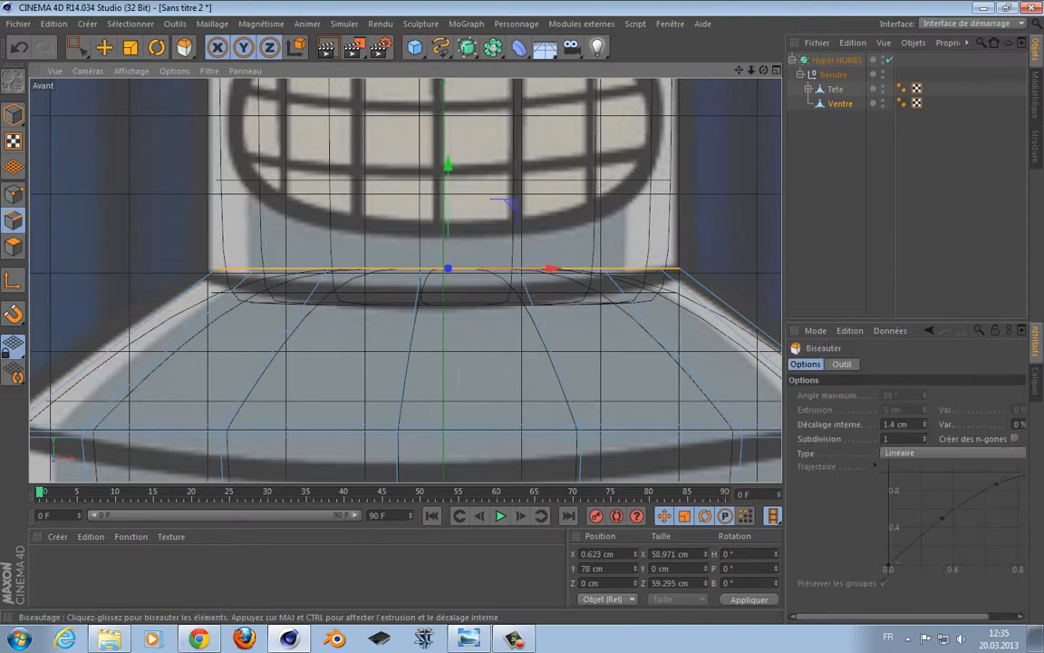
pyautogui.moveTo(468, 270); pyautogui.dragTo(506, 270)
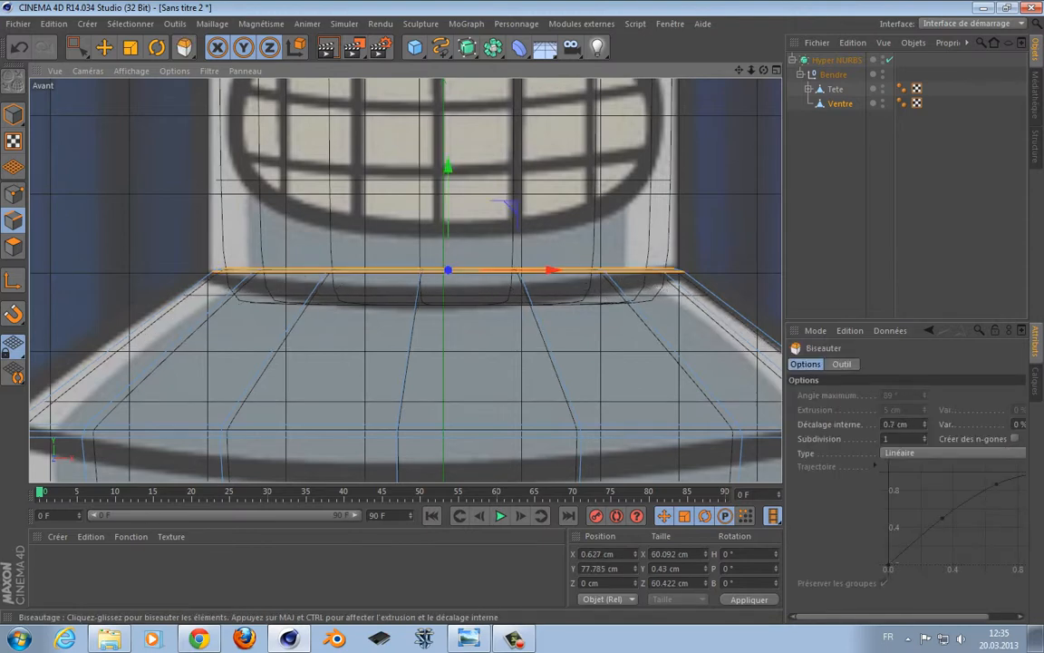
# Loop-select the upper edges of the new bevel at Ventre's neck.
pyautogui.scroll(2, 702, 240)
pyautogui.scroll(-4, 694, 254)
pyautogui.scroll(2, 694, 257)
pyautogui.scroll(2, 691, 258)
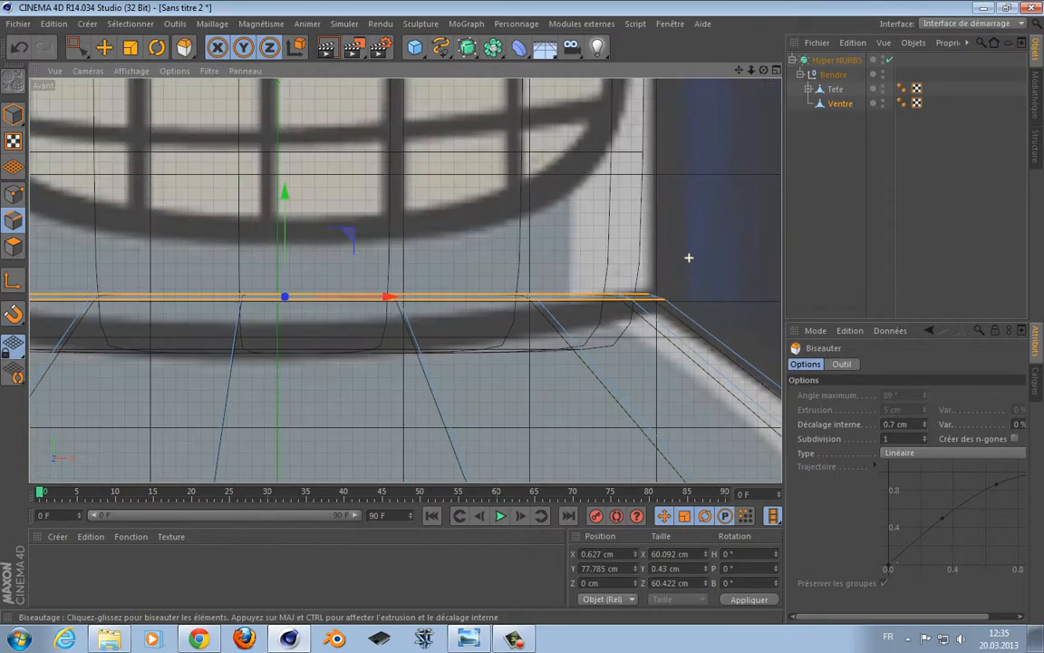
pyautogui.press('l')
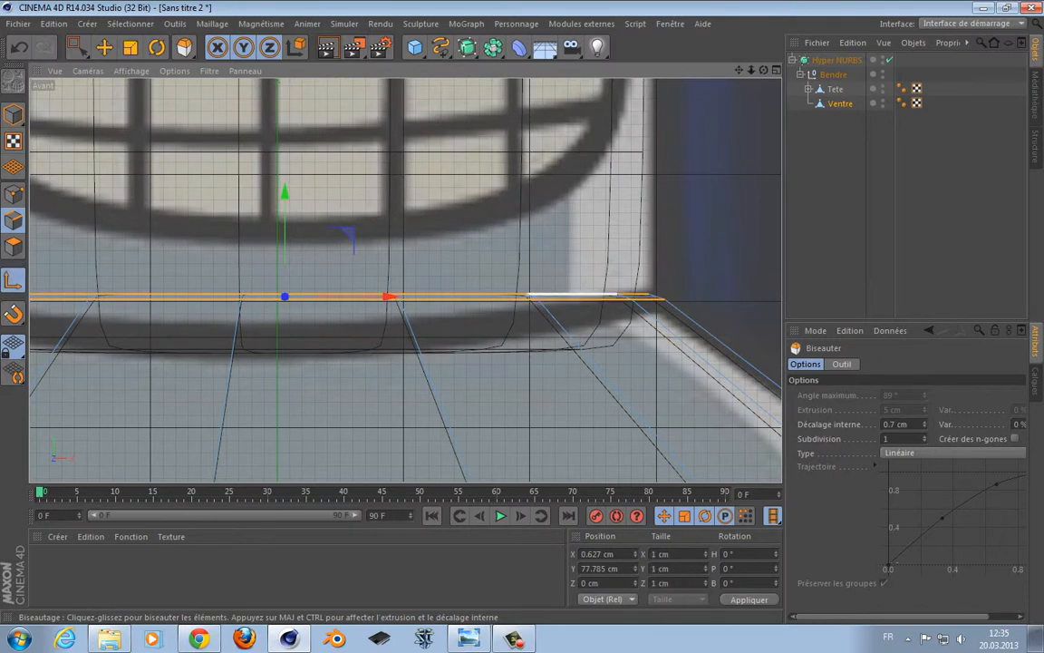
pyautogui.press('u')
pyautogui.press('l')
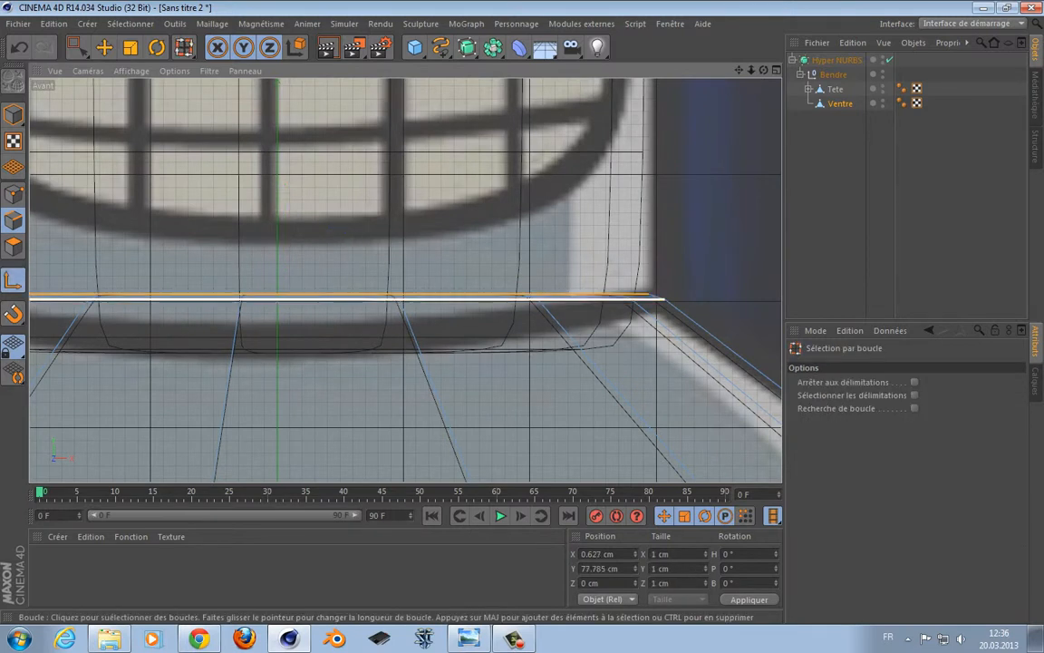
pyautogui.click(634, 295)
# Try to scale the selected neck edges uniformly on all axes to about 97.9 %.
pyautogui.press('t')
pyautogui.moveTo(634, 295); pyautogui.dragTo(626, 295)
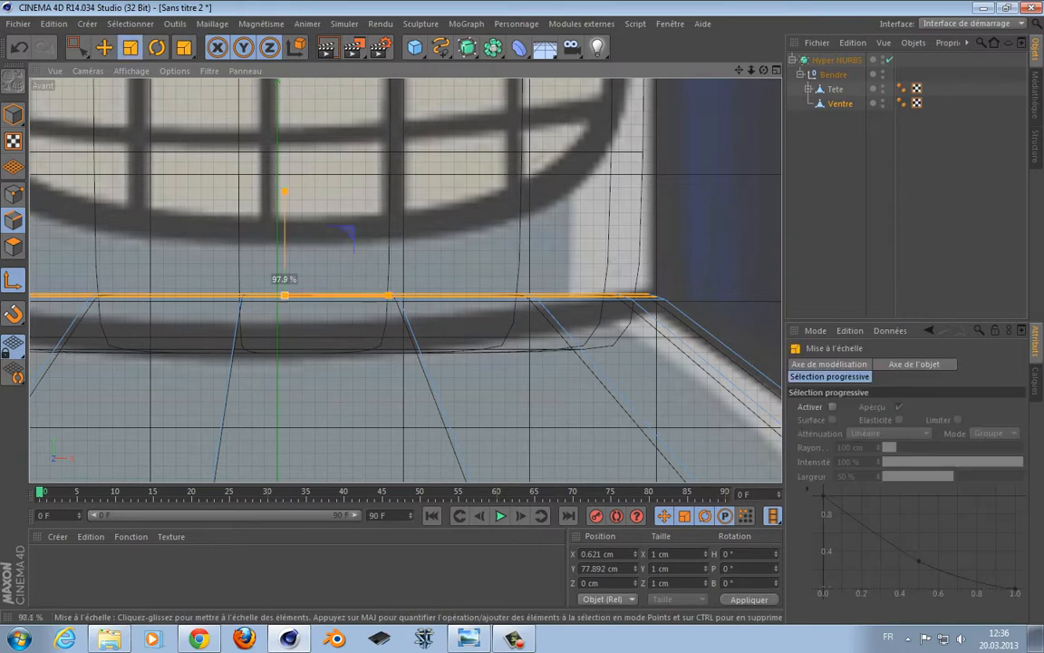
pyautogui.moveTo(348, 234); pyautogui.dragTo(348, 234)
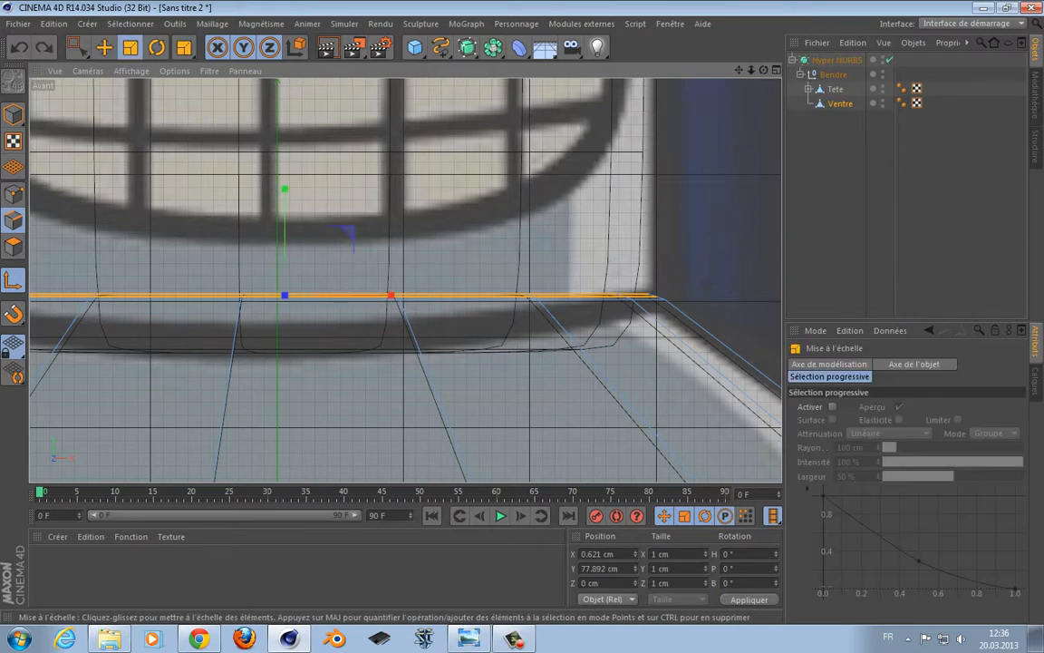
# Lock the Y axis and scale the selected neck edges inward to about 57.8 cm wide.
pyautogui.press('y')
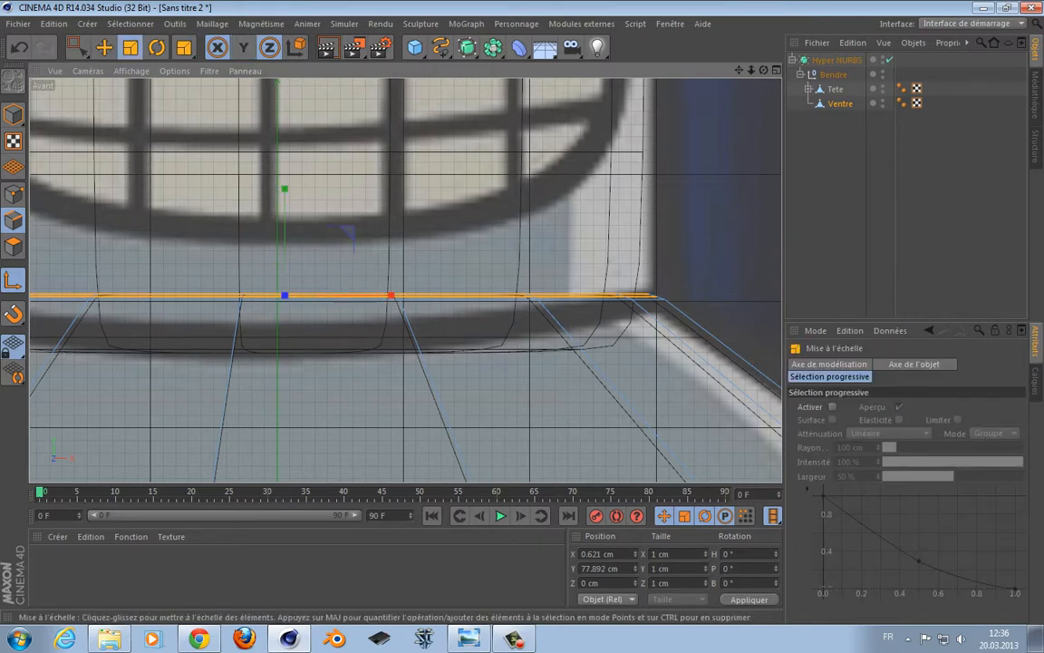
pyautogui.middleClick(217, 175)
pyautogui.scroll(2, 217, 175)
pyautogui.scroll(-4, 356, 150)
pyautogui.scroll(3, 357, 149)
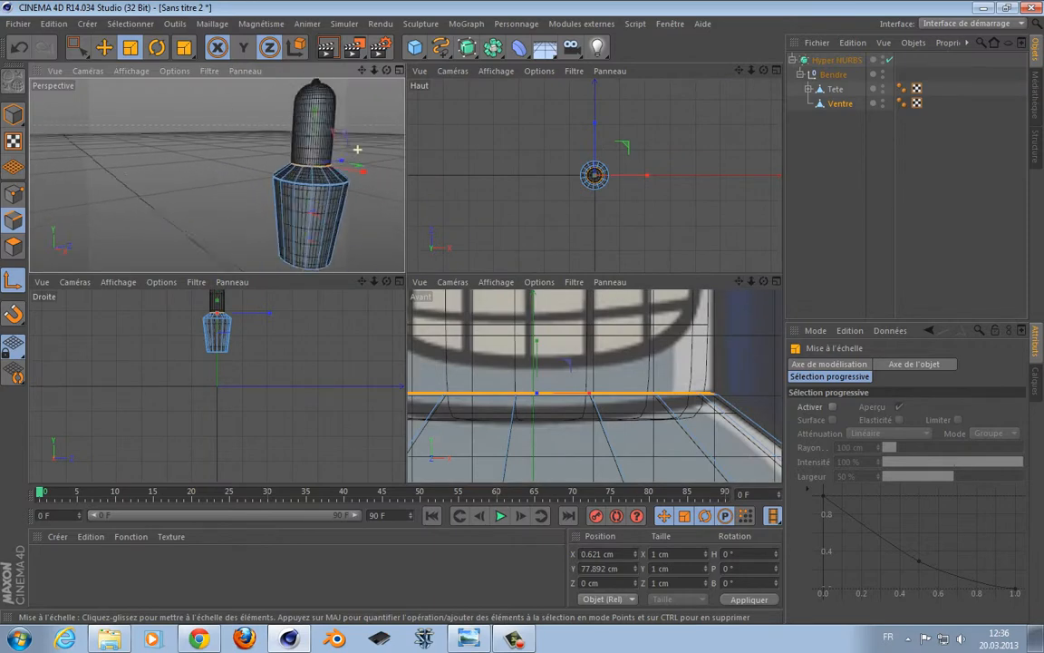
pyautogui.scroll(5, 357, 150)
pyautogui.scroll(-3, 357, 149)
pyautogui.moveTo(536, 393); pyautogui.dragTo(536, 386)
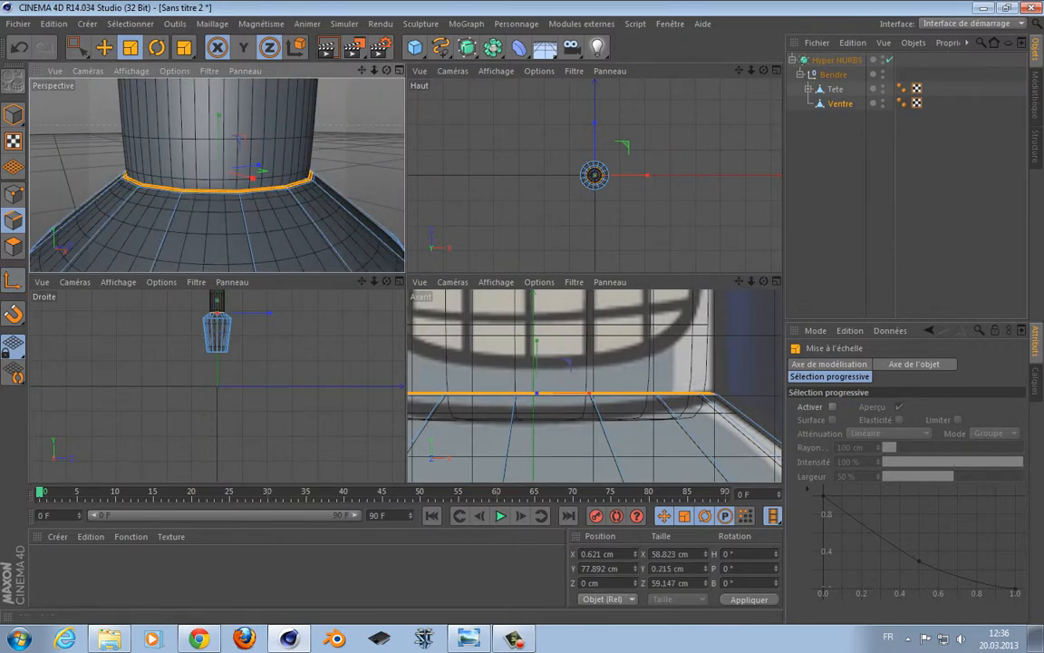
pyautogui.moveTo(306, 127); pyautogui.dragTo(299, 127)
pyautogui.scroll(-4, 299, 127)
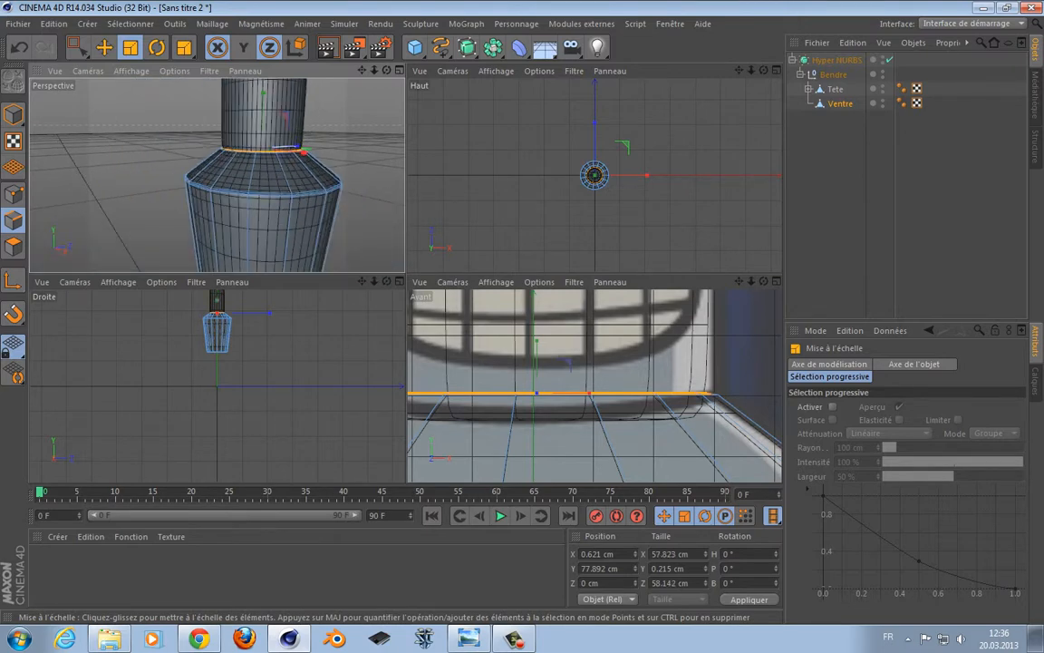
# Clear the edge selection and cut loops around Ventre with the Knife along the upper and lower lines of the door outline.
pyautogui.middleClick(520, 347)
pyautogui.scroll(-5, 494, 335)
pyautogui.keyDown('alt'); pyautogui.moveTo(494, 335); pyautogui.dragTo(498, 100, button='middle'); pyautogui.keyUp('alt')
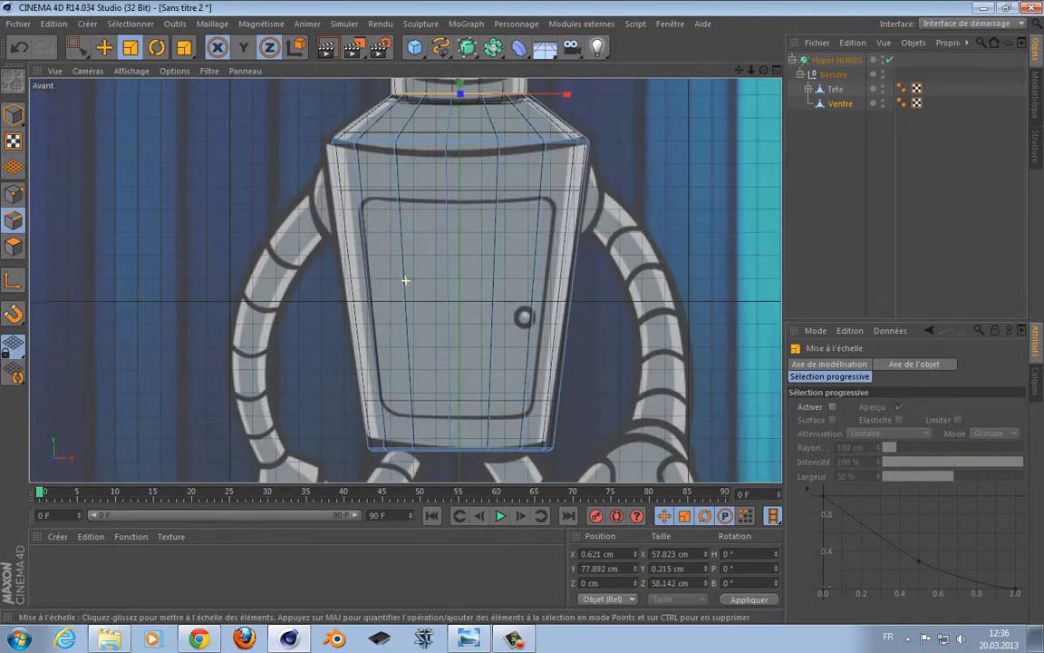
pyautogui.scroll(-2, 444, 173)
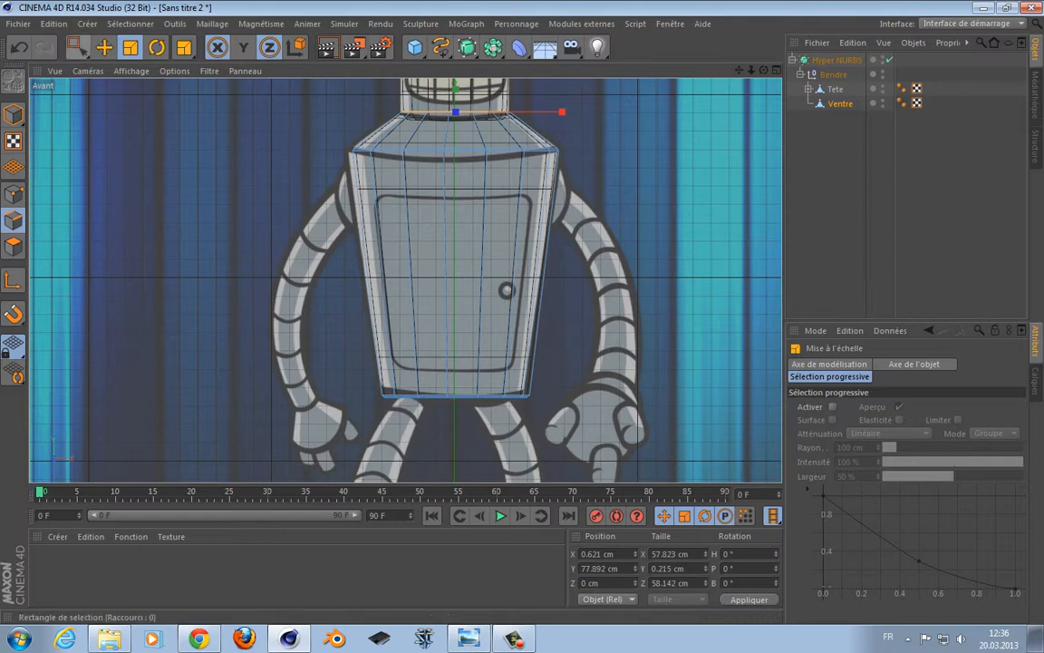
pyautogui.click(77, 47)
pyautogui.moveTo(128, 151); pyautogui.dragTo(221, 226)
pyautogui.scroll(3, 262, 210)
pyautogui.keyDown('alt'); pyautogui.moveTo(453, 294); pyautogui.dragTo(382, 274, button='middle'); pyautogui.keyUp('alt')
pyautogui.press('k')
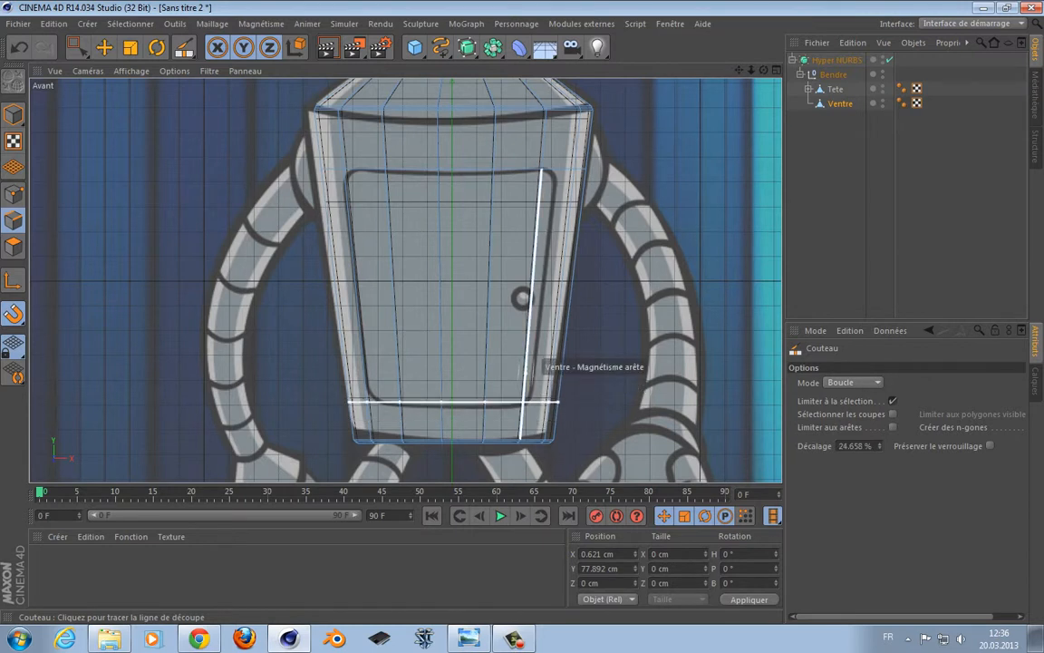
pyautogui.click(524, 401)
# Select Ventre's points where the new cuts meet the door outline's upper and lower corners on the knob side.
pyautogui.click(74, 46)
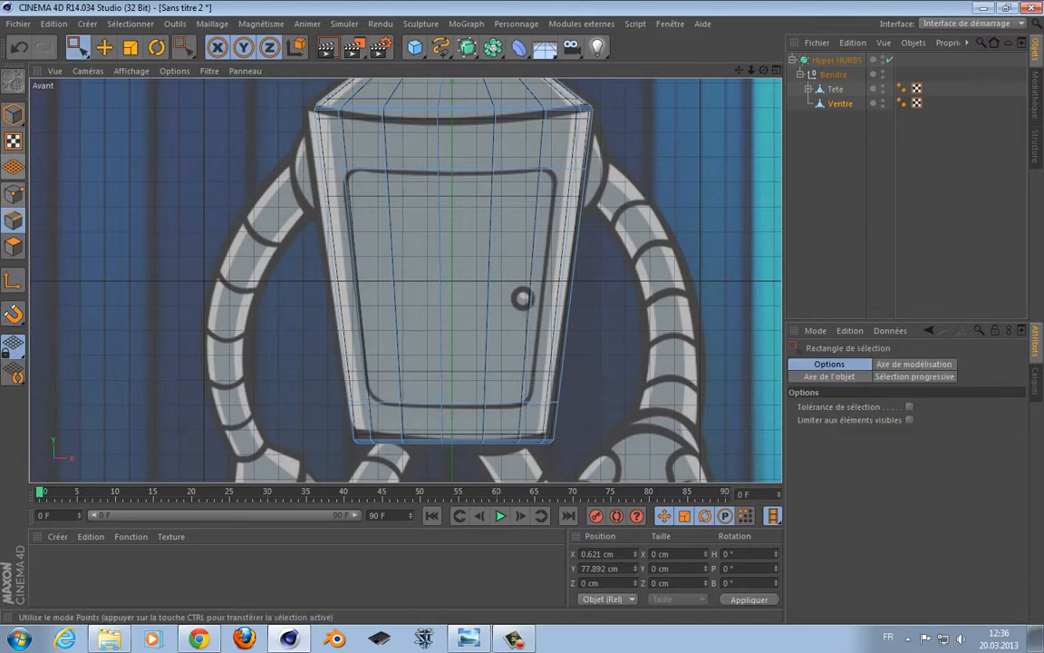
pyautogui.click(13, 193)
pyautogui.click(543, 169)
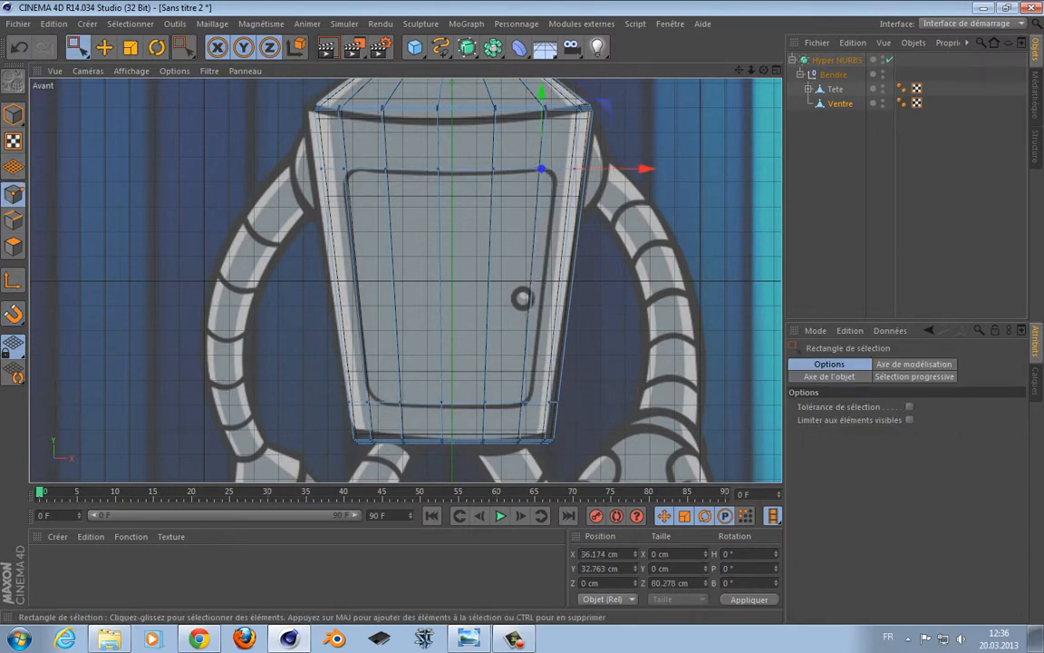
pyautogui.keyDown('shift'); pyautogui.click(525, 401); pyautogui.keyUp('shift')
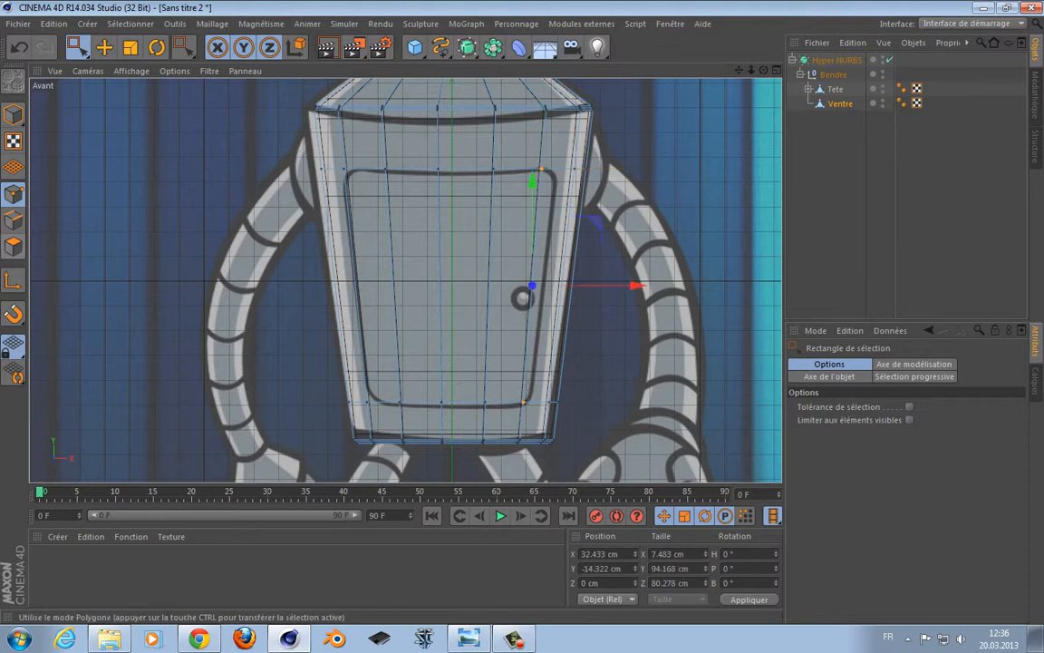
# Select Ventre's polygons inside the chest door outline and split them off as a separate object with Scission.
pyautogui.click(14, 245)
pyautogui.click(78, 47)
pyautogui.click(136, 65)
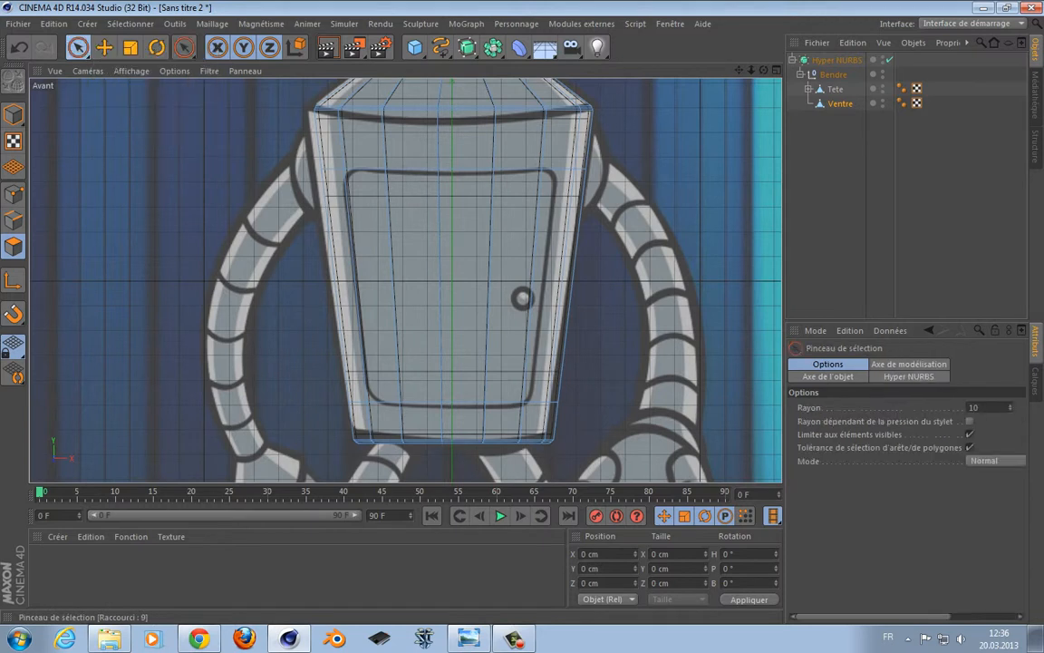
pyautogui.click(412, 248)
pyautogui.moveTo(411, 249)
pyautogui.mouseDown()
pyautogui.moveTo(380, 245)
pyautogui.moveTo(497, 245)
pyautogui.mouseUp()
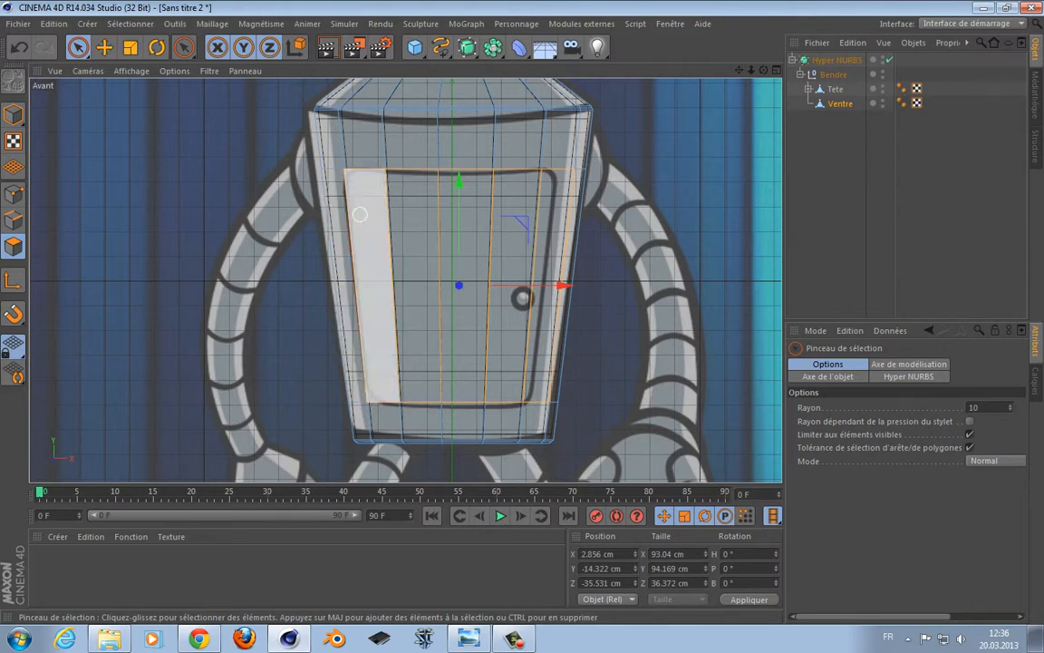
pyautogui.click(468, 200)
pyautogui.keyDown('shift'); pyautogui.click(506, 204); pyautogui.keyUp('shift')
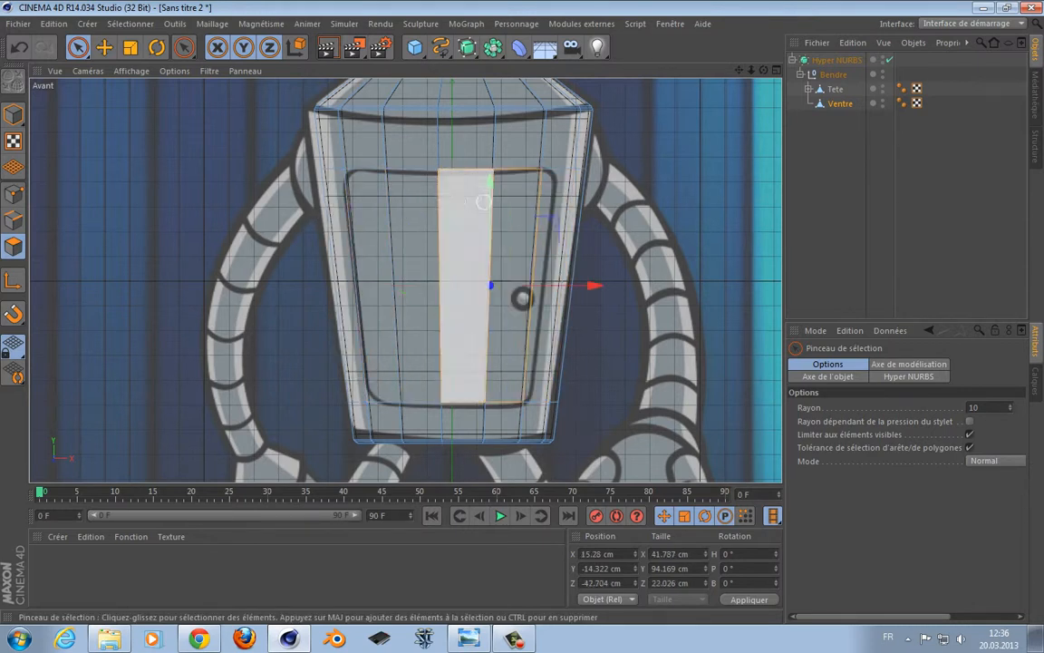
pyautogui.moveTo(402, 198)
pyautogui.mouseDown()
pyautogui.moveTo(546, 201)
pyautogui.moveTo(668, 245)
pyautogui.mouseUp()
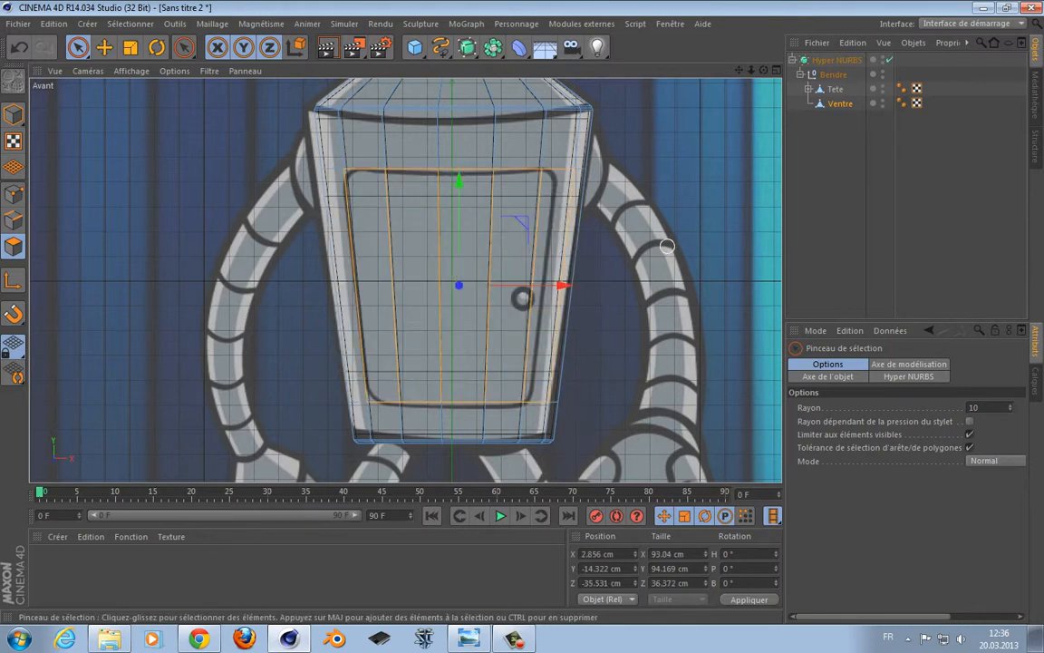
pyautogui.rightClick(628, 134)
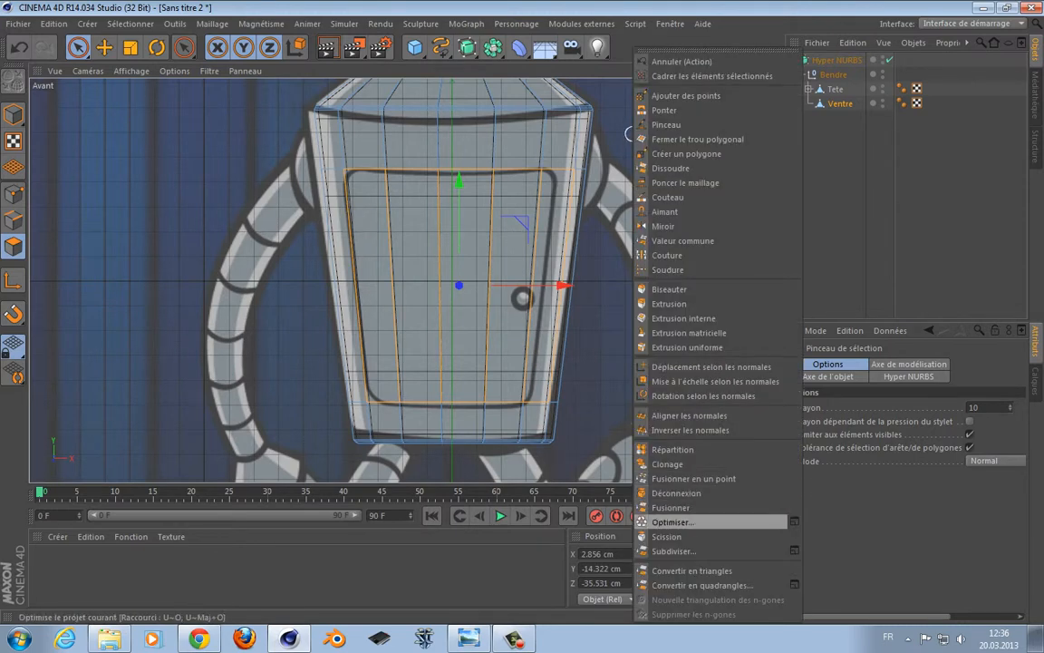
pyautogui.click(667, 536)
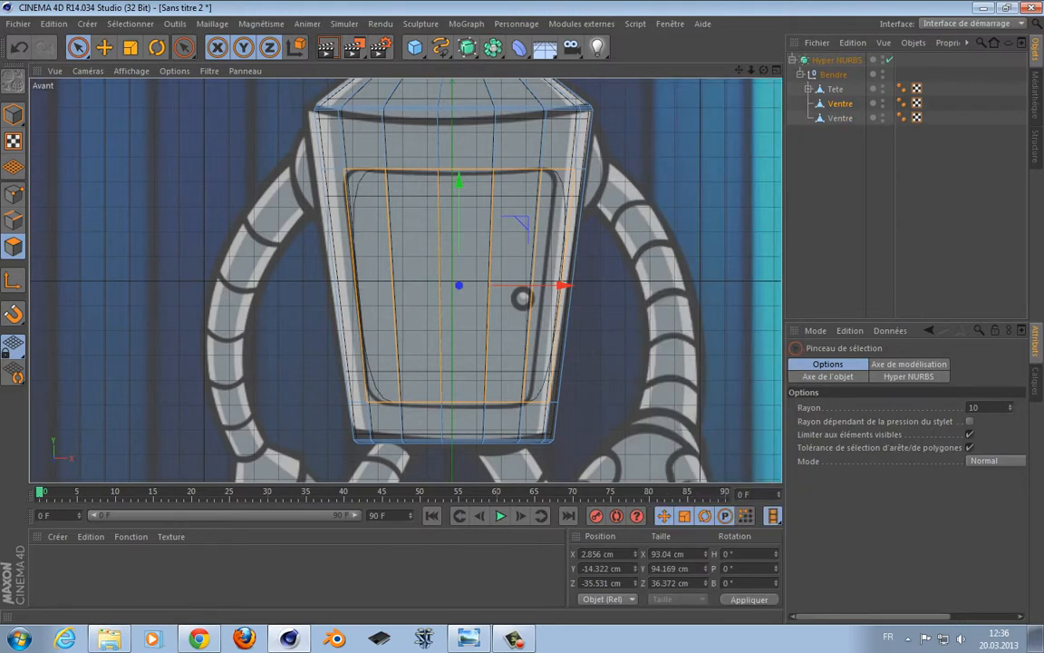
# Compare the original Ventre with its split-off copy and examine the door panel in the perspective view.
pyautogui.click(840, 118)
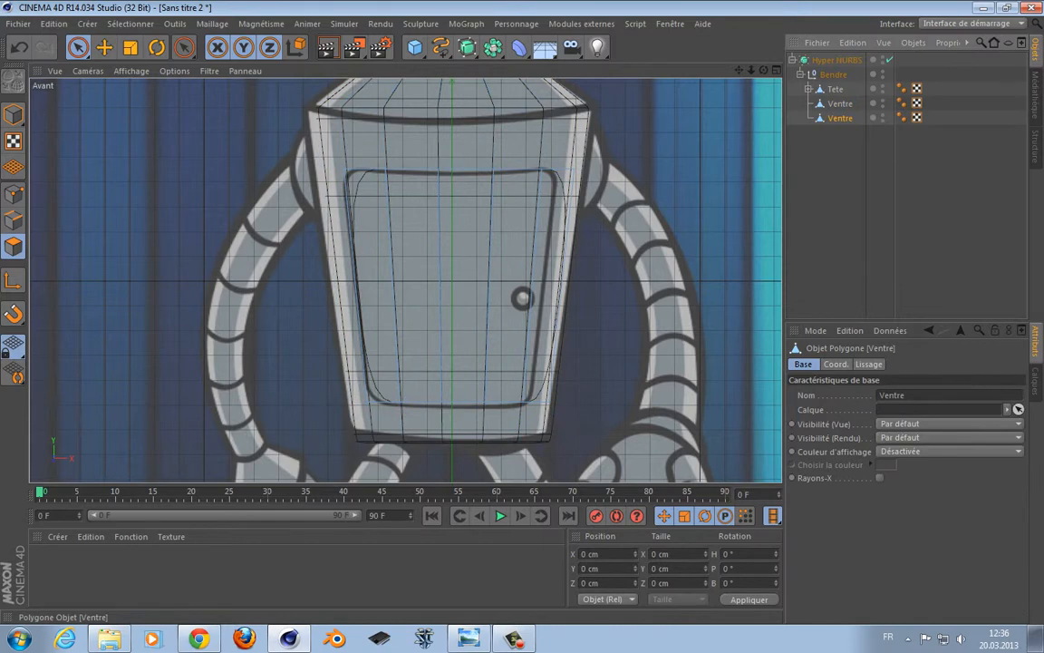
pyautogui.click(840, 104)
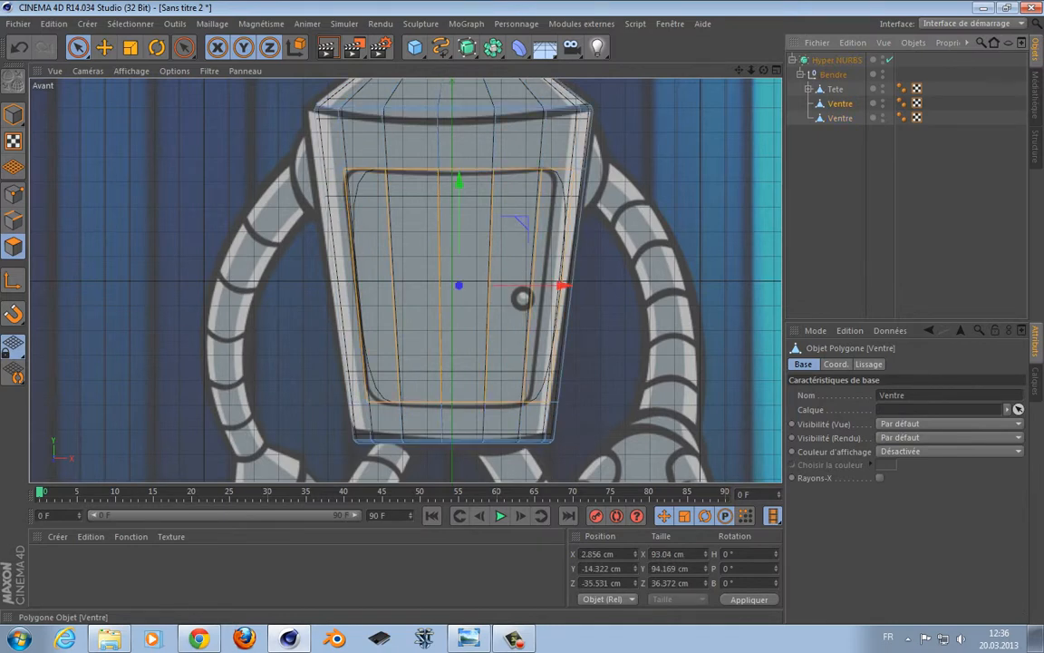
pyautogui.click(841, 117)
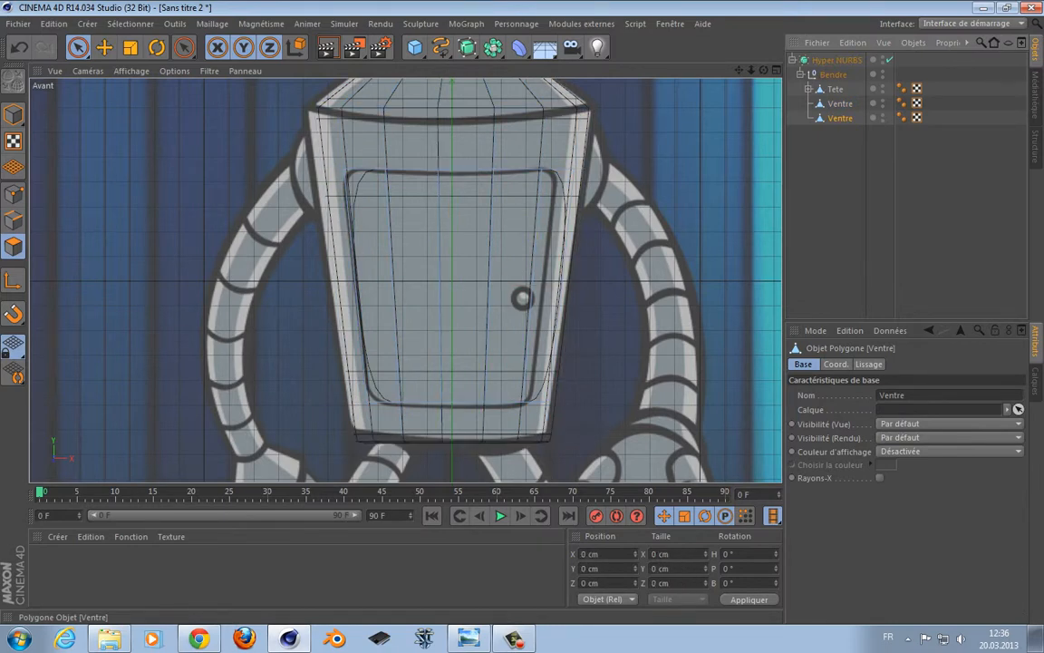
pyautogui.keyDown('alt'); pyautogui.moveTo(405, 280); pyautogui.dragTo(405, 280); pyautogui.keyUp('alt')
pyautogui.middleClick(405, 280)
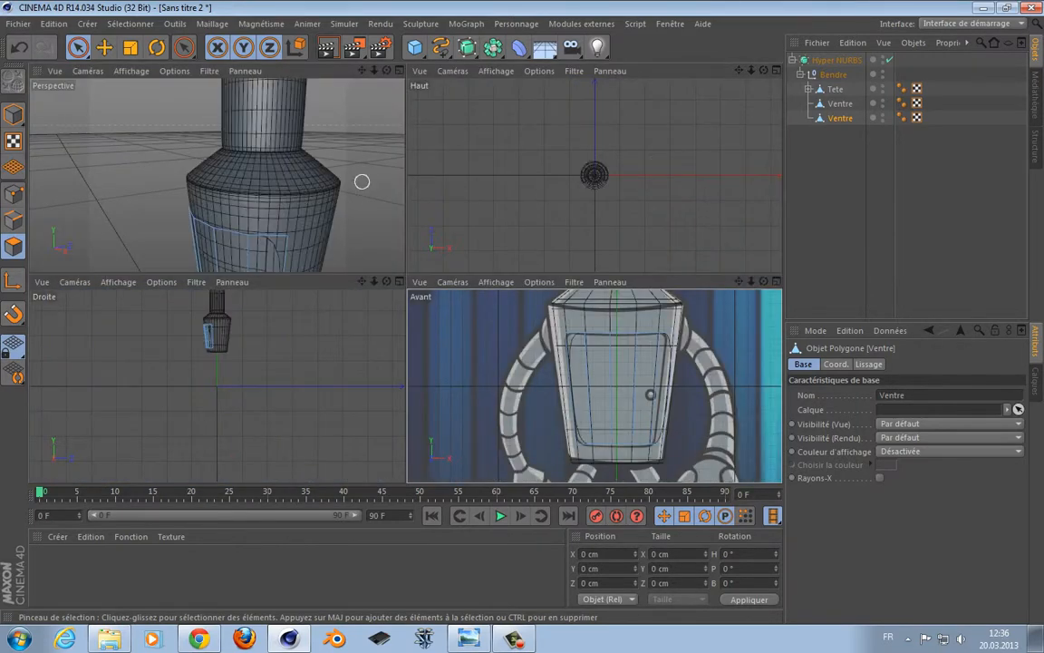
pyautogui.keyDown('alt'); pyautogui.moveTo(351, 204); pyautogui.dragTo(356, 102, button='middle'); pyautogui.keyUp('alt')
pyautogui.scroll(-2, 356, 101)
pyautogui.scroll(2, 353, 123)
pyautogui.keyDown('alt'); pyautogui.moveTo(354, 124); pyautogui.dragTo(302, 184); pyautogui.keyUp('alt')
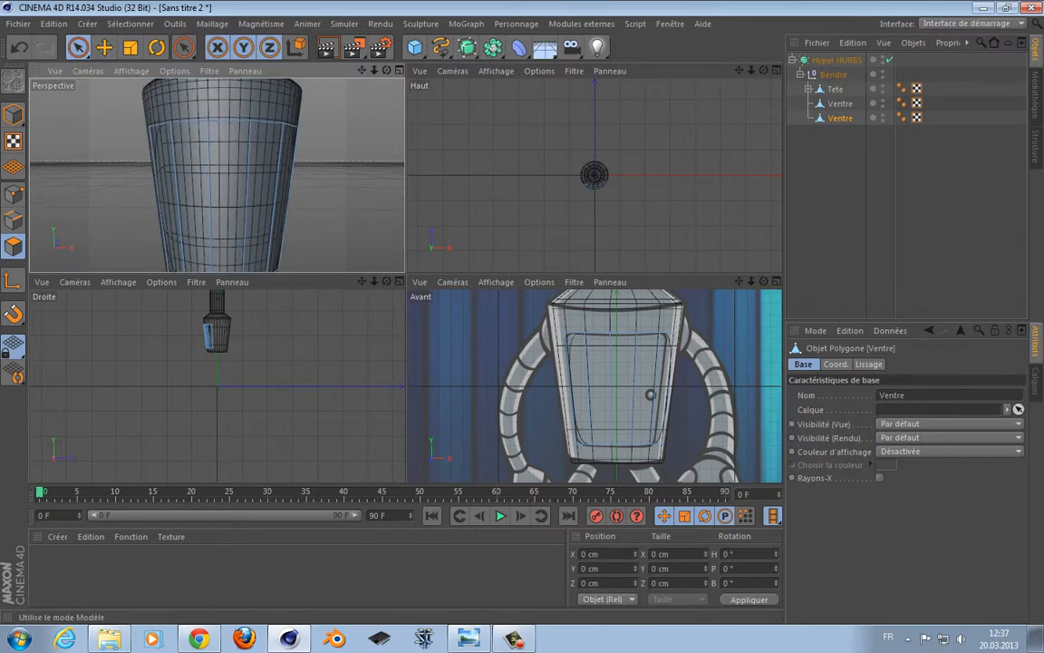
# Try pulling one vertical polygon strip of the split-off door panel outward, and undo the move.
pyautogui.click(12, 113)
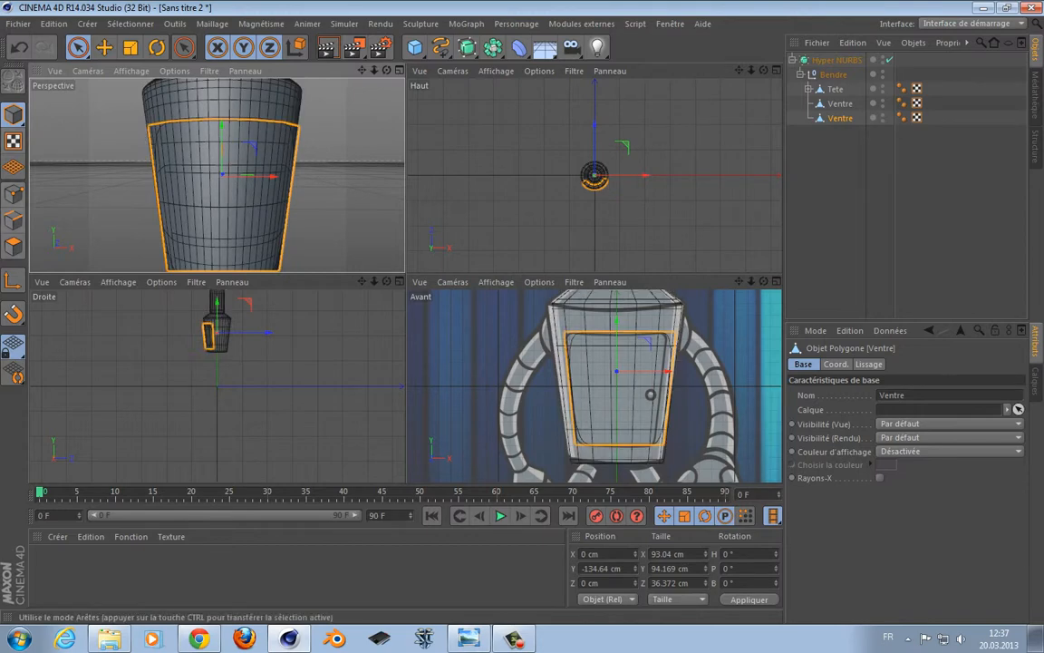
pyautogui.click(12, 246)
pyautogui.click(222, 176)
pyautogui.keyDown('alt'); pyautogui.moveTo(287, 176); pyautogui.dragTo(336, 176); pyautogui.keyUp('alt')
pyautogui.keyDown('alt'); pyautogui.moveTo(216, 175); pyautogui.dragTo(250, 176); pyautogui.keyUp('alt')
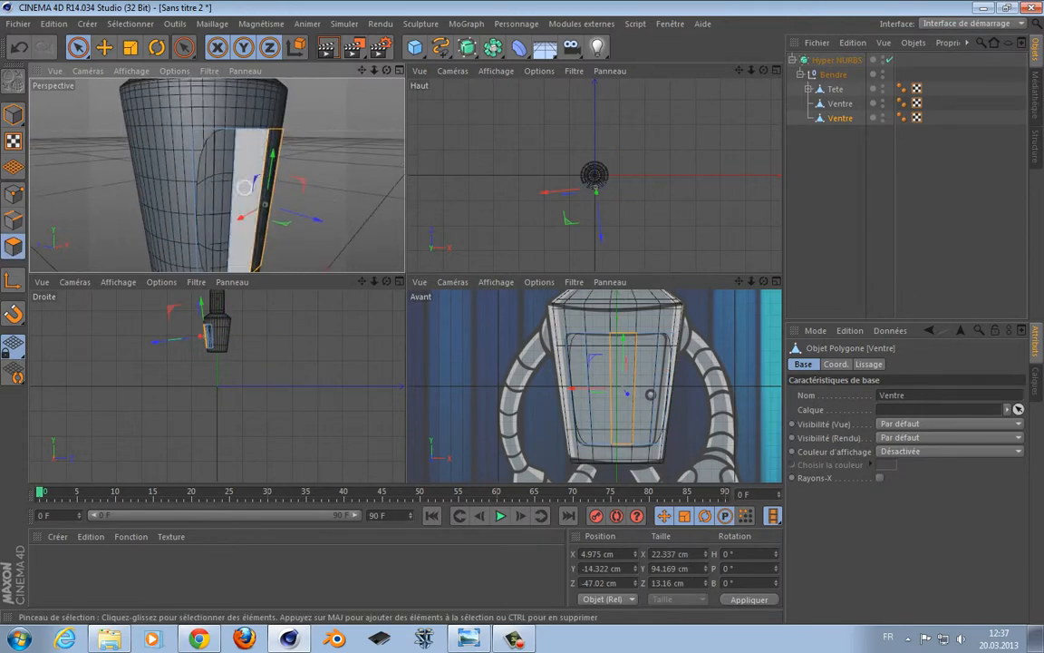
pyautogui.moveTo(292, 214); pyautogui.dragTo(328, 223)
pyautogui.keyDown('alt'); pyautogui.moveTo(278, 130); pyautogui.dragTo(217, 175); pyautogui.keyUp('alt')
pyautogui.hotkey('ctrl', 'z')
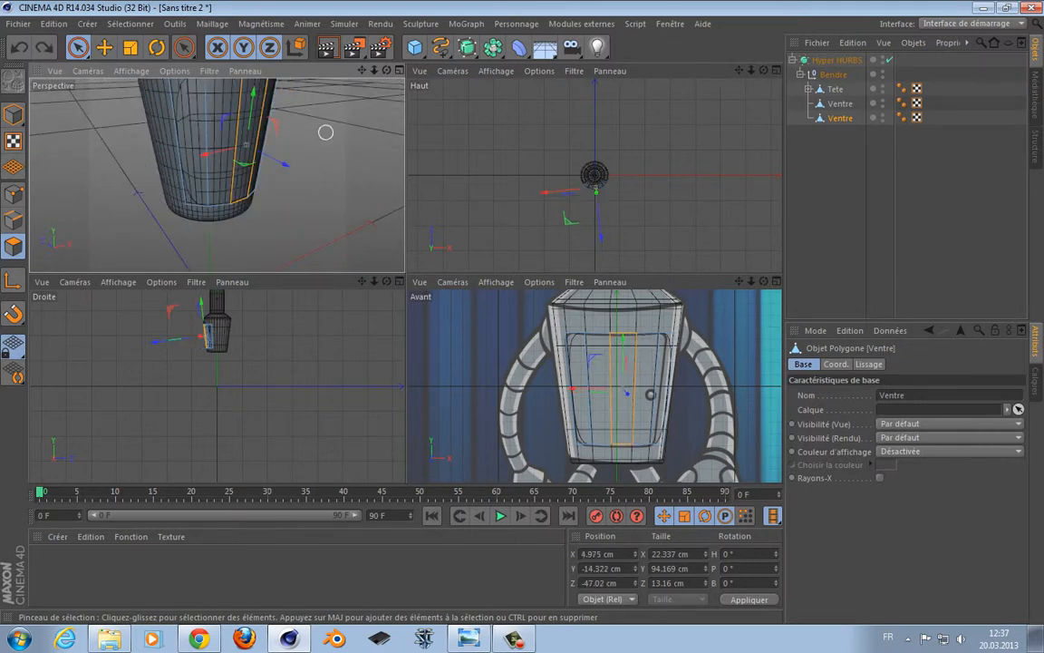
pyautogui.keyDown('alt'); pyautogui.moveTo(326, 132); pyautogui.dragTo(336, 192, button='middle'); pyautogui.keyUp('alt')
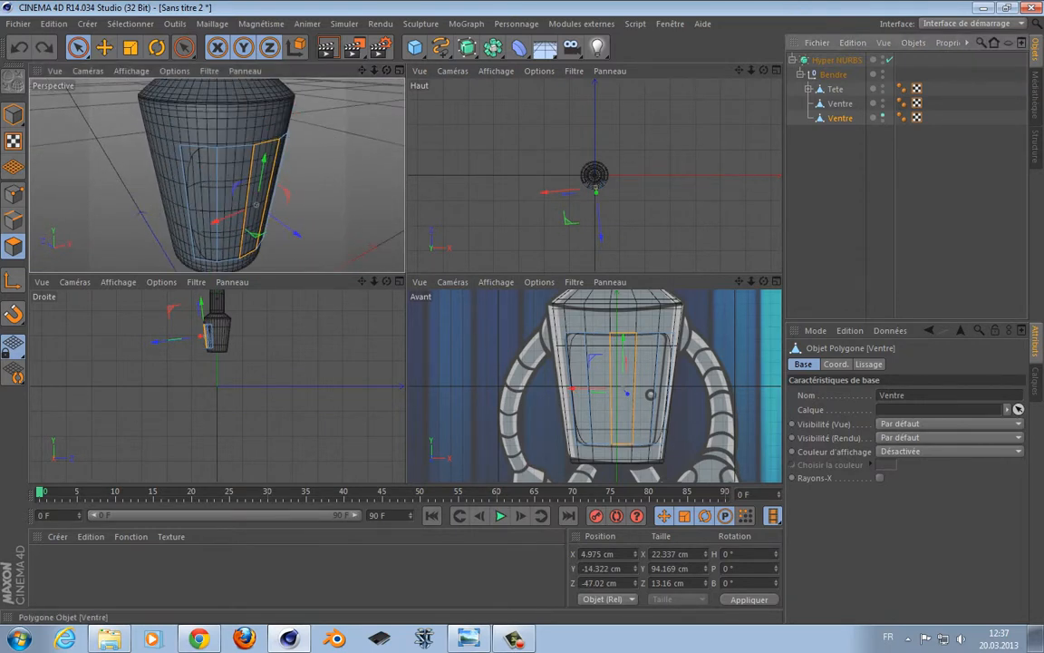
# Hide the split-off door object in the views, check the torso behind it, and rename the object Porte.
pyautogui.doubleClick(883, 115)
pyautogui.click(841, 103)
pyautogui.keyDown('alt'); pyautogui.moveTo(216, 175); pyautogui.dragTo(198, 160); pyautogui.keyUp('alt')
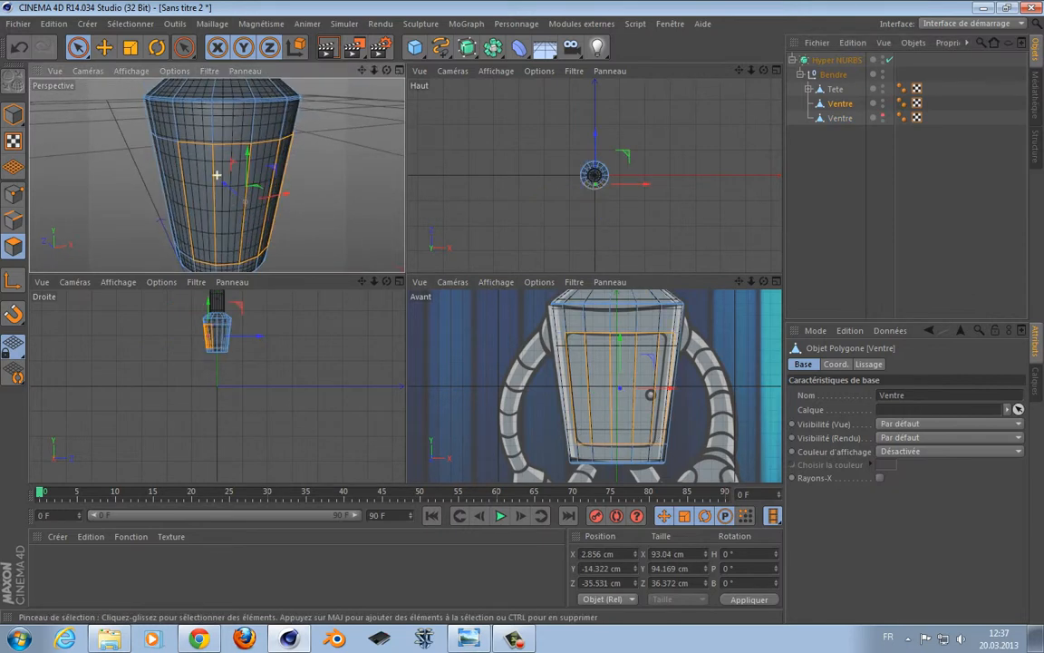
pyautogui.doubleClick(841, 117)
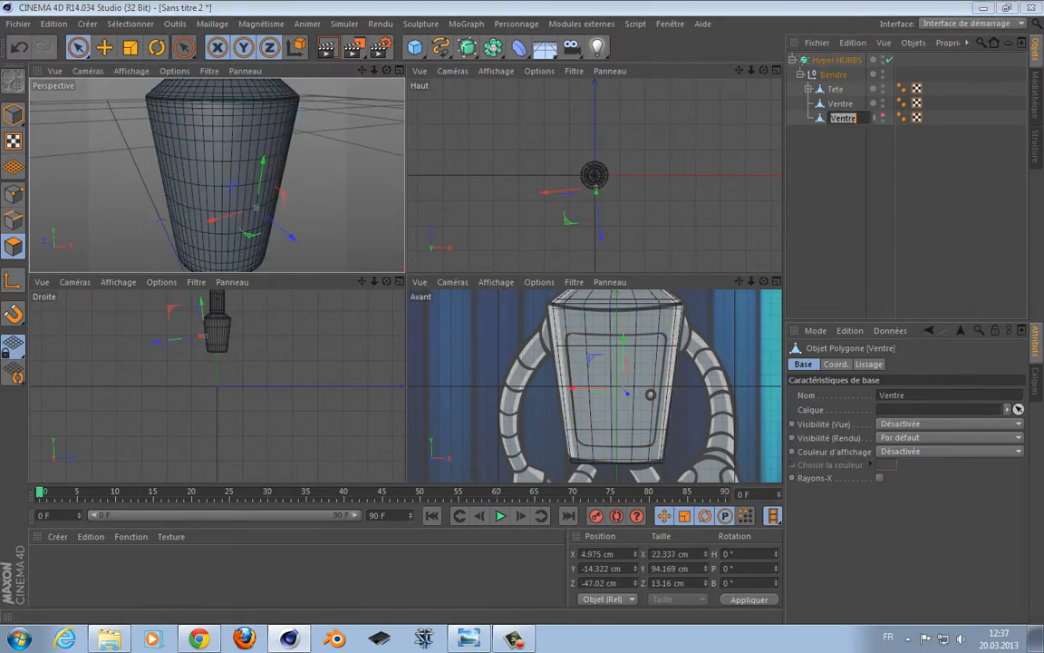
pyautogui.write('Porte')
pyautogui.press('Return')
# Delete the selected door polygons from Ventre and make Porte visible in the views again.
pyautogui.click(839, 103)
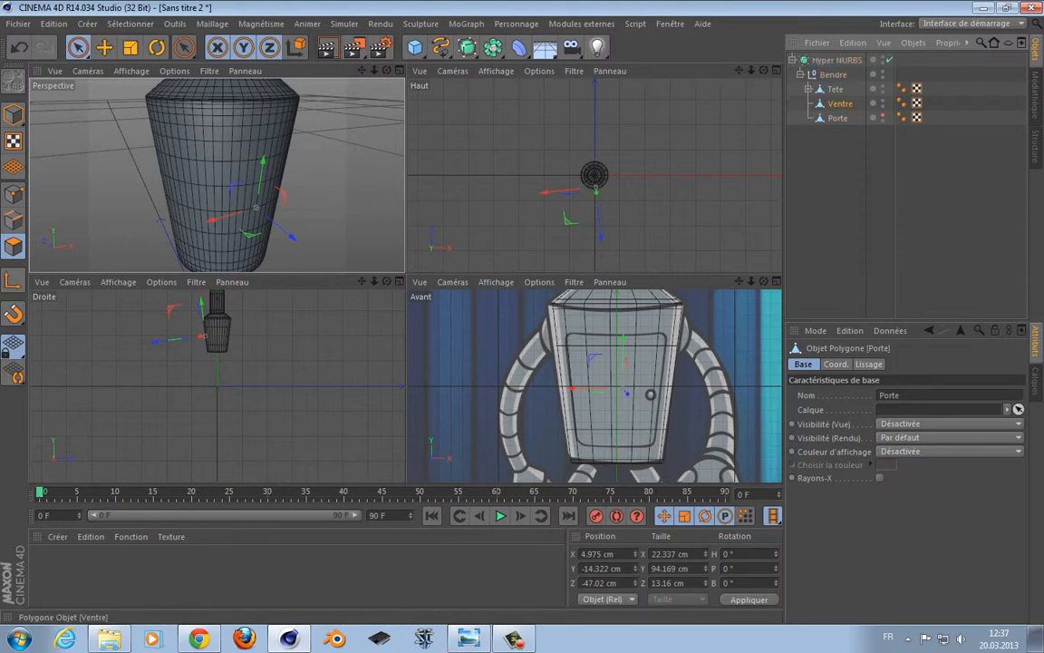
pyautogui.press('Delete')
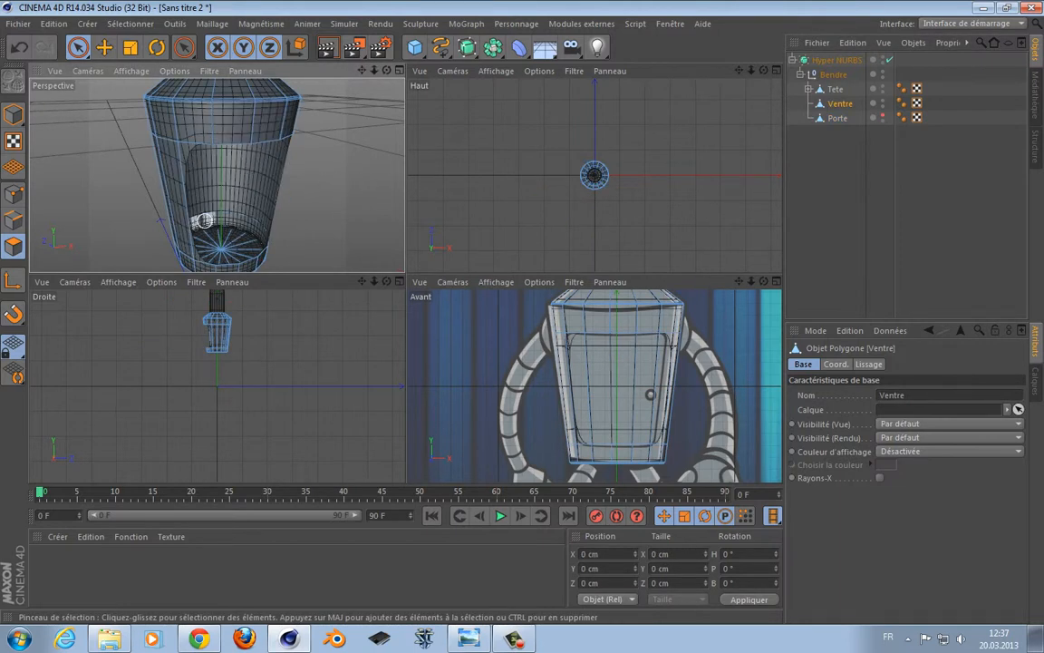
pyautogui.click(883, 115)
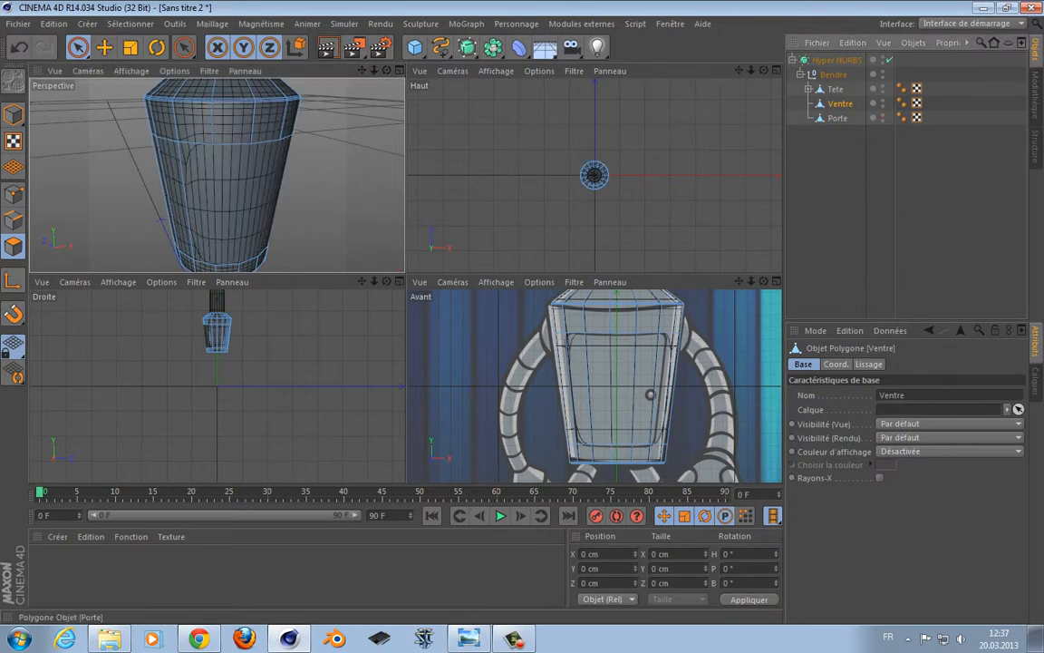
# Select Porte and all of its polygons.
pyautogui.click(837, 118)
pyautogui.keyDown('alt'); pyautogui.moveTo(216, 175); pyautogui.dragTo(189, 178); pyautogui.keyUp('alt')
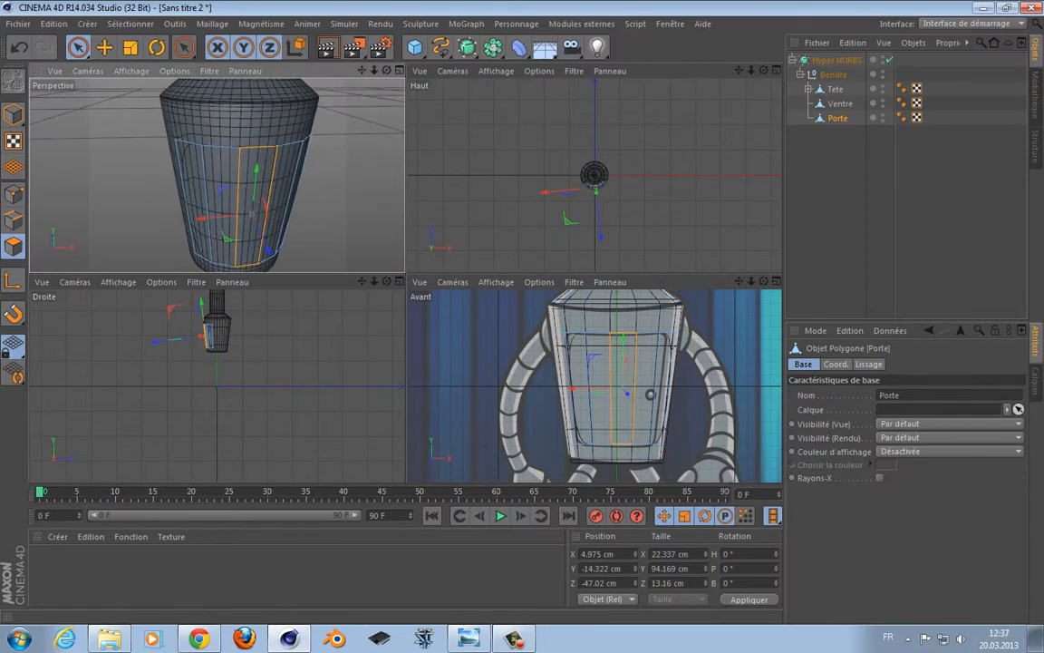
pyautogui.hotkey('ctrl', 'a')
pyautogui.keyDown('alt'); pyautogui.moveTo(343, 177); pyautogui.dragTo(333, 214); pyautogui.keyUp('alt')
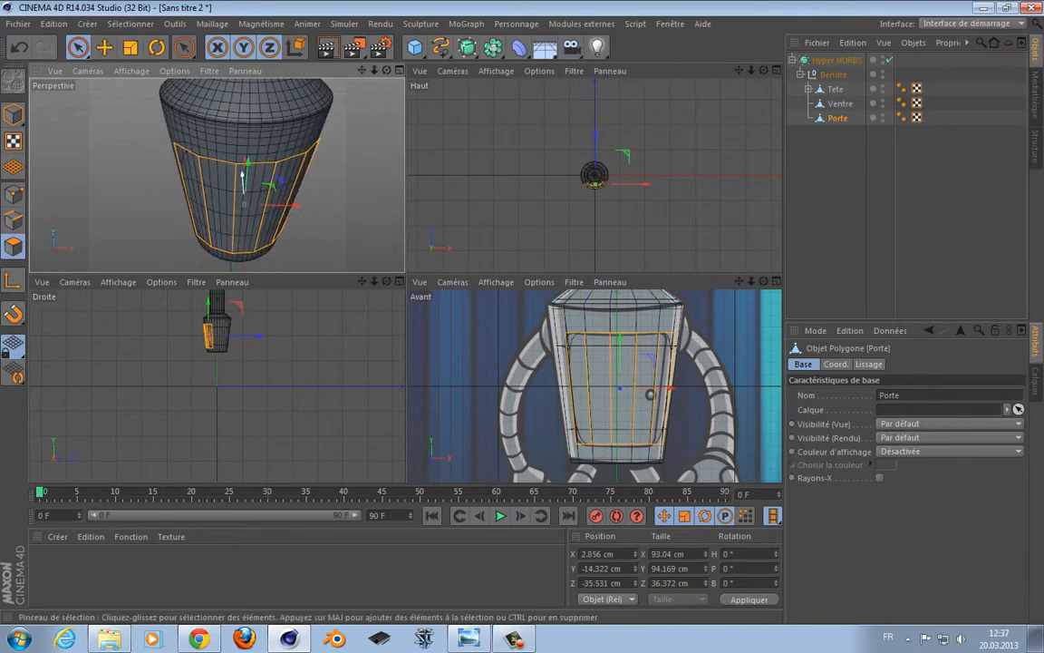
# Try to shift the axis of Porte's selected polygons to the door edge opposite the knob, at X about -38.7 cm.
pyautogui.moveTo(243, 179)
pyautogui.mouseDown()
pyautogui.moveTo(239, 226)
pyautogui.moveTo(244, 186)
pyautogui.mouseUp()
pyautogui.middleClick(563, 370)
pyautogui.scroll(3, 613, 399)
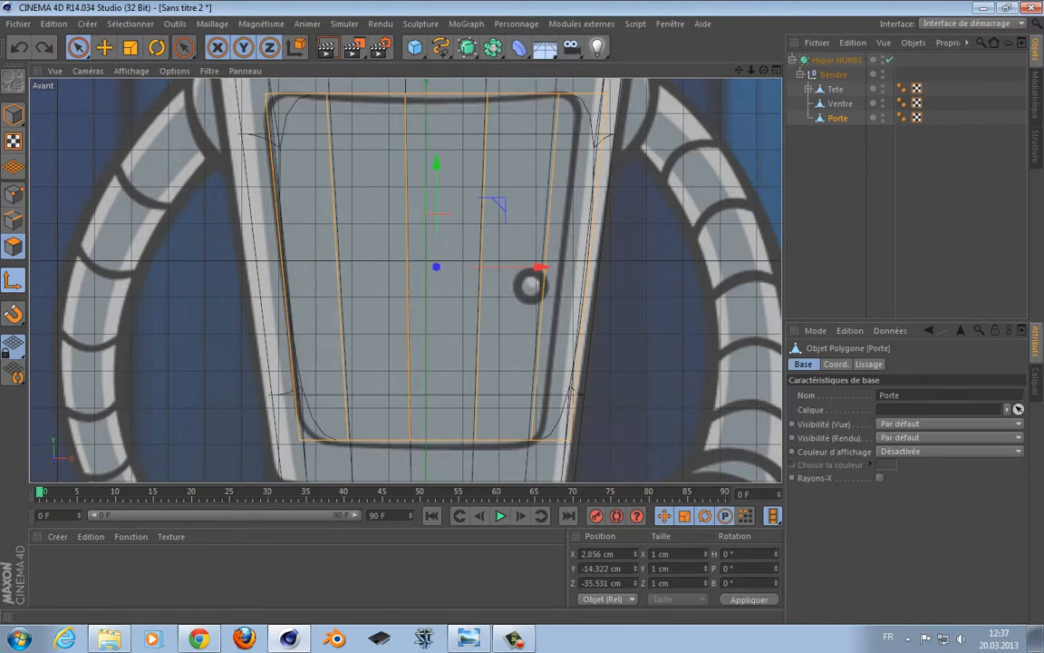
pyautogui.moveTo(540, 267); pyautogui.dragTo(523, 268)
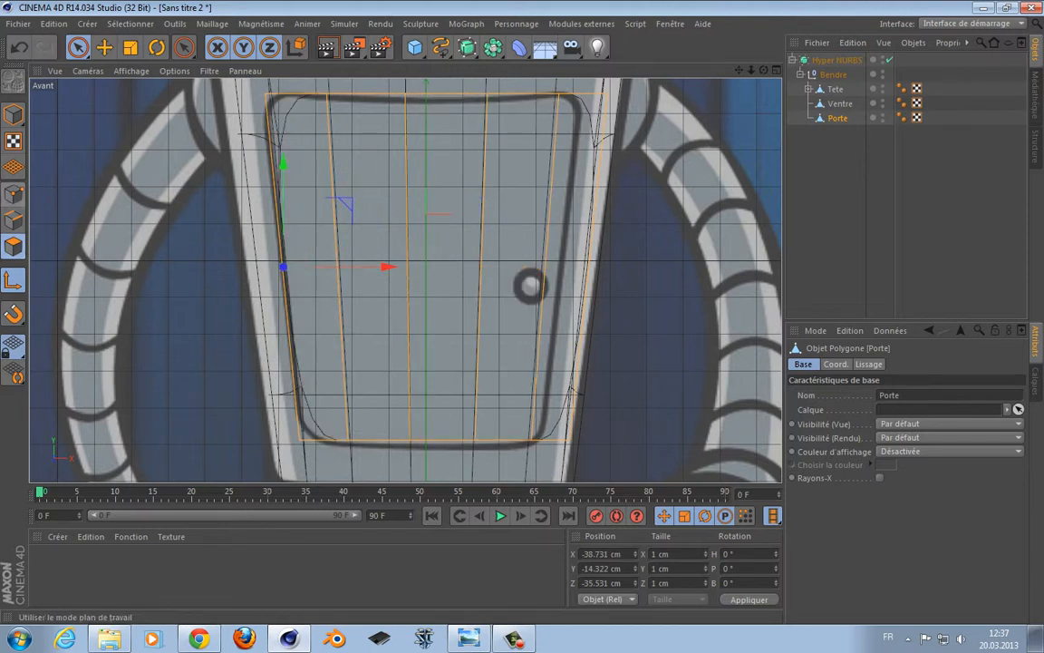
# Move Porte's object axis to the door edge opposite the knob, at X -38.63, Y -154.546 and Z about -18.1 cm.
pyautogui.click(13, 113)
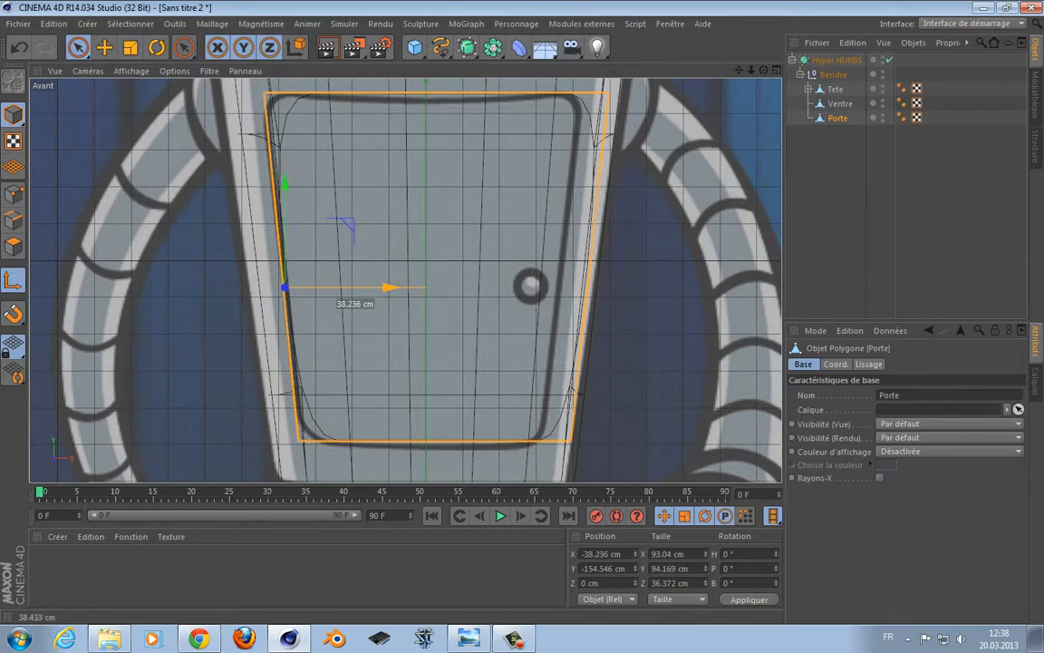
pyautogui.click(13, 281)
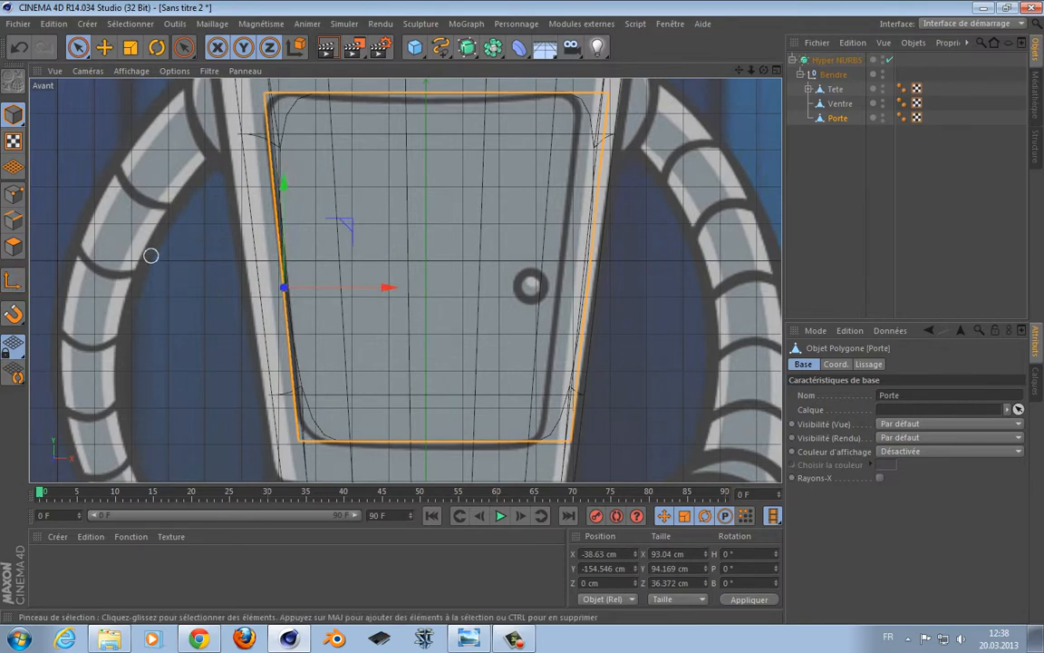
pyautogui.middleClick(151, 256)
pyautogui.scroll(3, 254, 217)
pyautogui.scroll(4, 304, 209)
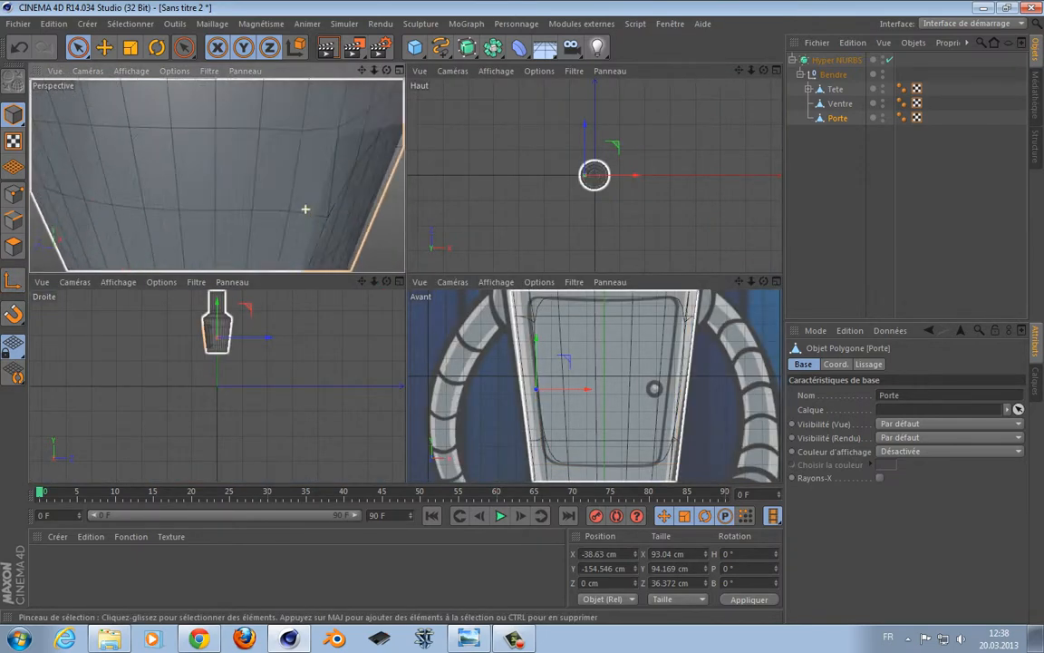
pyautogui.middleClick(256, 336)
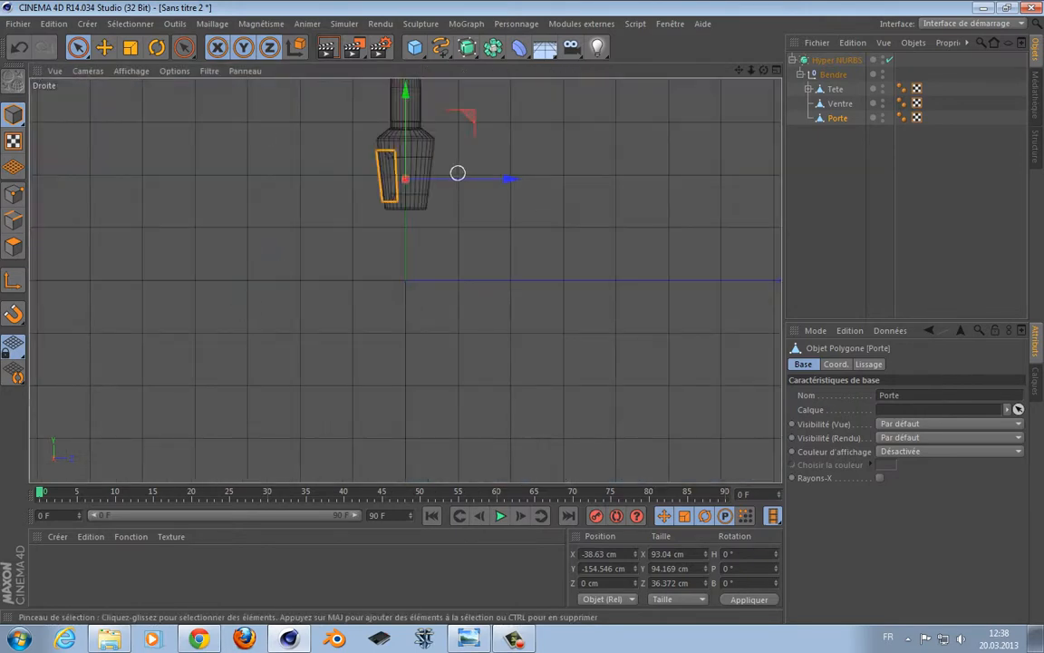
pyautogui.scroll(5, 378, 191)
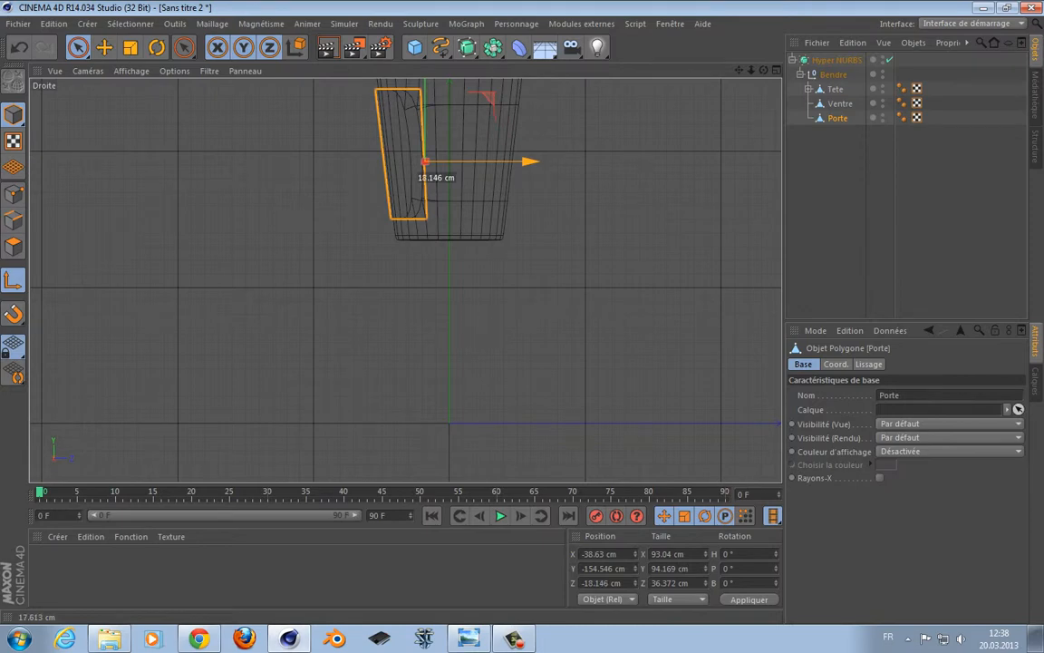
# Shift Porte's object axis further toward the torso's front, to Z about -27.1 cm.
pyautogui.middleClick(426, 163)
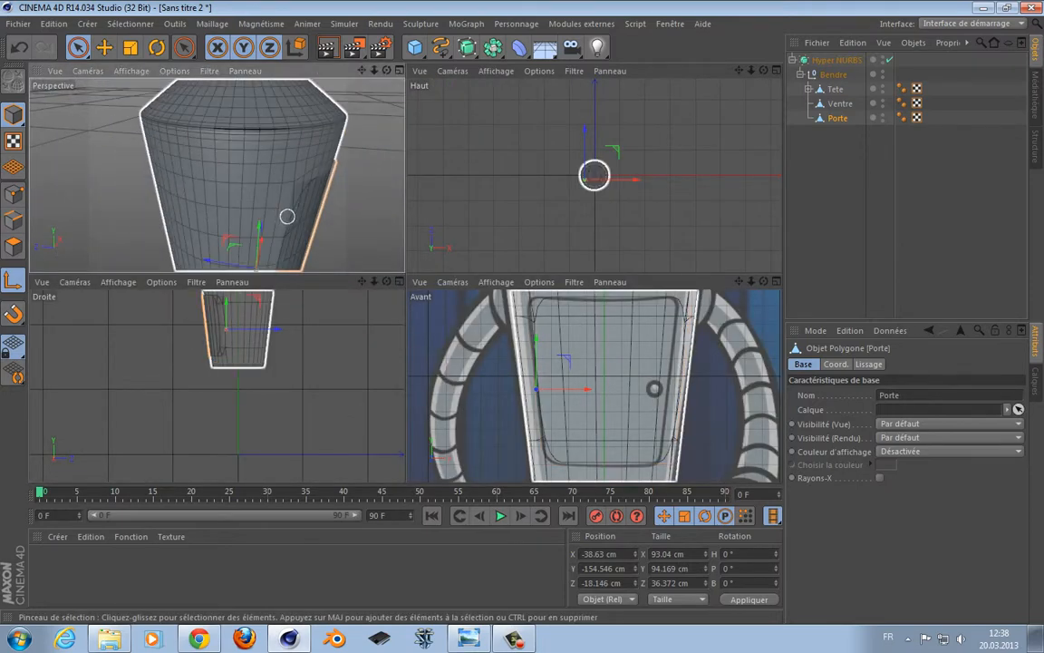
pyautogui.keyDown('alt'); pyautogui.moveTo(287, 216); pyautogui.dragTo(375, 221); pyautogui.keyUp('alt')
pyautogui.moveTo(156, 153); pyautogui.dragTo(152, 153)
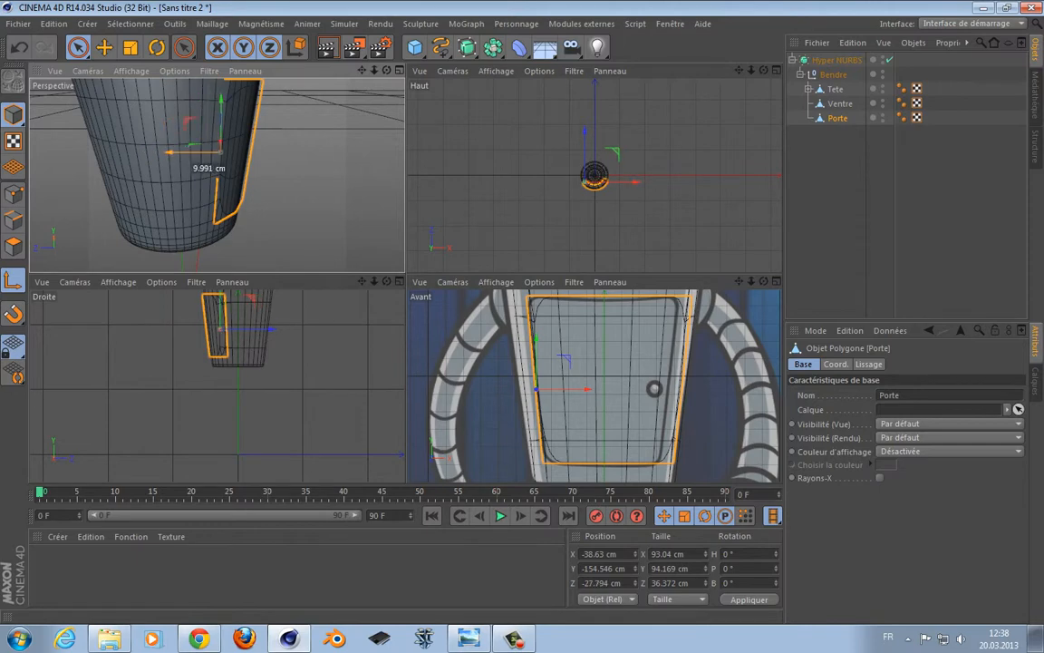
pyautogui.keyDown('alt'); pyautogui.moveTo(313, 177); pyautogui.dragTo(47, 163); pyautogui.keyUp('alt')
pyautogui.keyDown('alt'); pyautogui.moveTo(46, 164); pyautogui.dragTo(40, 227, button='middle'); pyautogui.keyUp('alt')
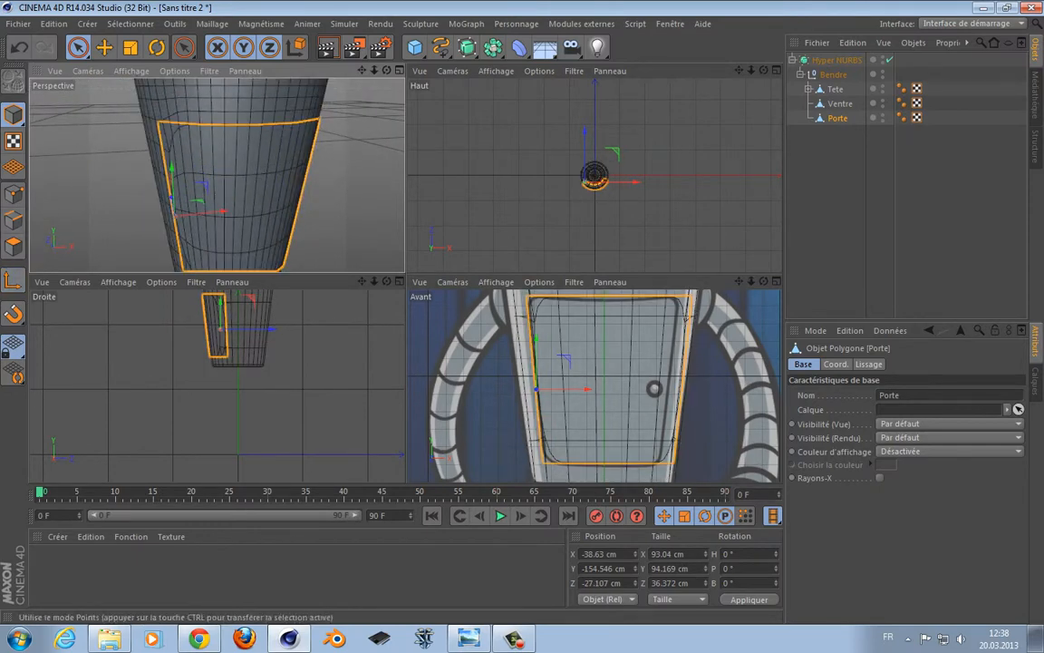
# Try rotating Porte about its hinge axis to test the door opening, and undo each rotation.
pyautogui.scroll(-5, 257, 213)
pyautogui.scroll(3, 269, 217)
pyautogui.press('r')
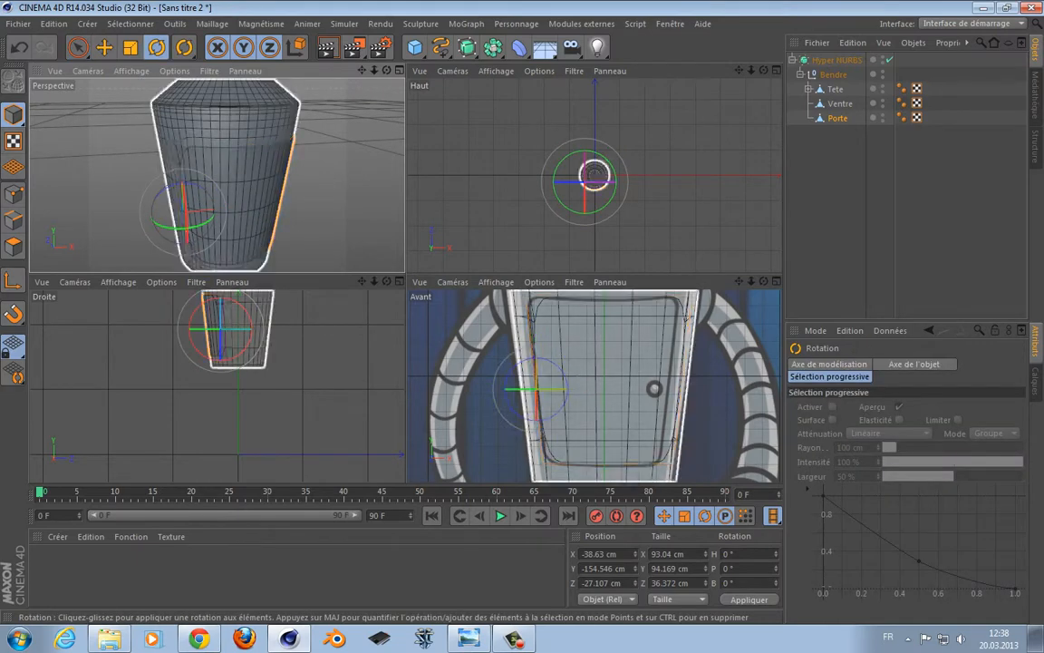
pyautogui.moveTo(195, 218)
pyautogui.mouseDown()
pyautogui.moveTo(93, 231)
pyautogui.moveTo(178, 209)
pyautogui.mouseUp()
pyautogui.hotkey('ctrl', 'z')
pyautogui.moveTo(211, 218)
pyautogui.mouseDown()
pyautogui.moveTo(145, 223)
pyautogui.moveTo(209, 225)
pyautogui.moveTo(145, 222)
pyautogui.moveTo(199, 225)
pyautogui.mouseUp()
pyautogui.hotkey('ctrl', 'z')
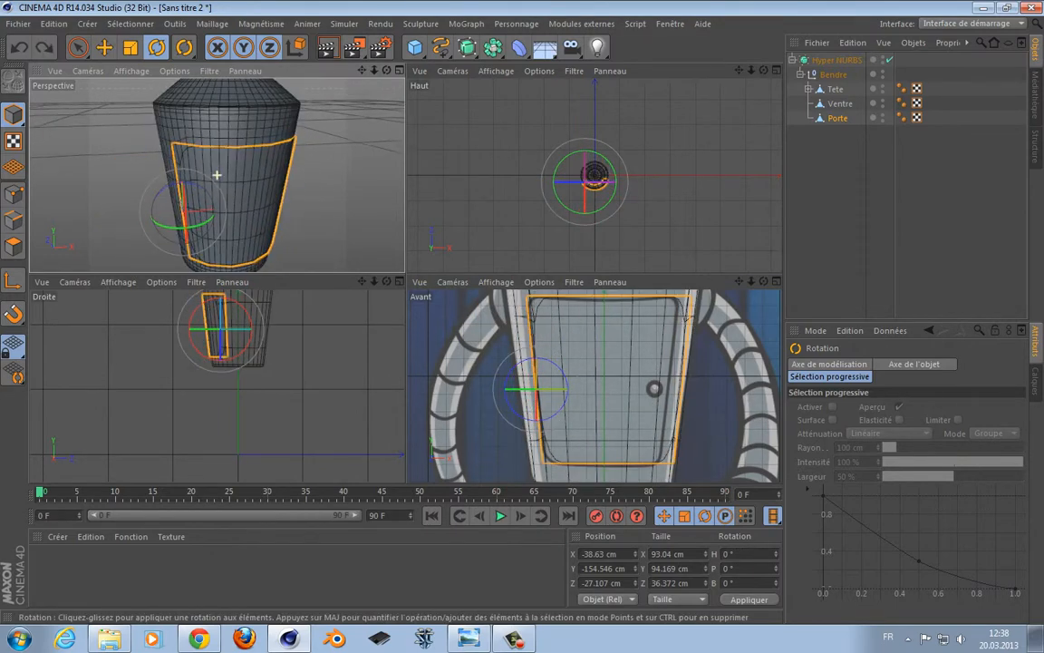
pyautogui.keyDown('alt'); pyautogui.moveTo(217, 175); pyautogui.dragTo(186, 178); pyautogui.keyUp('alt')
pyautogui.press('space')
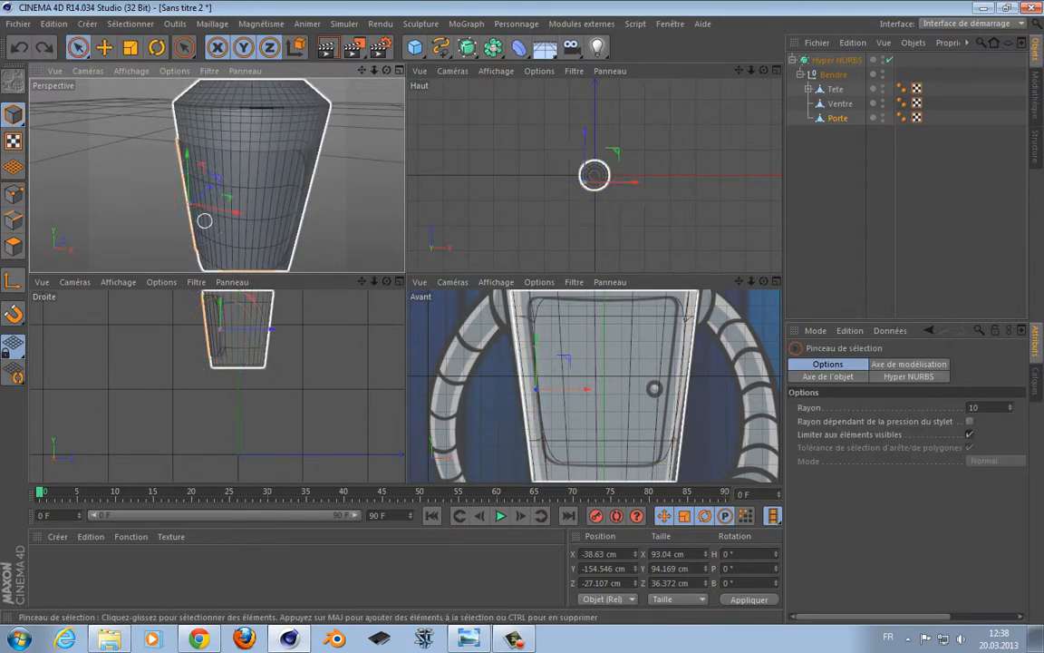
# Hide the torso in the viewports and extrude Porte's polygons by -3.1 cm with caps enabled to give the door thickness.
pyautogui.click(267, 195)
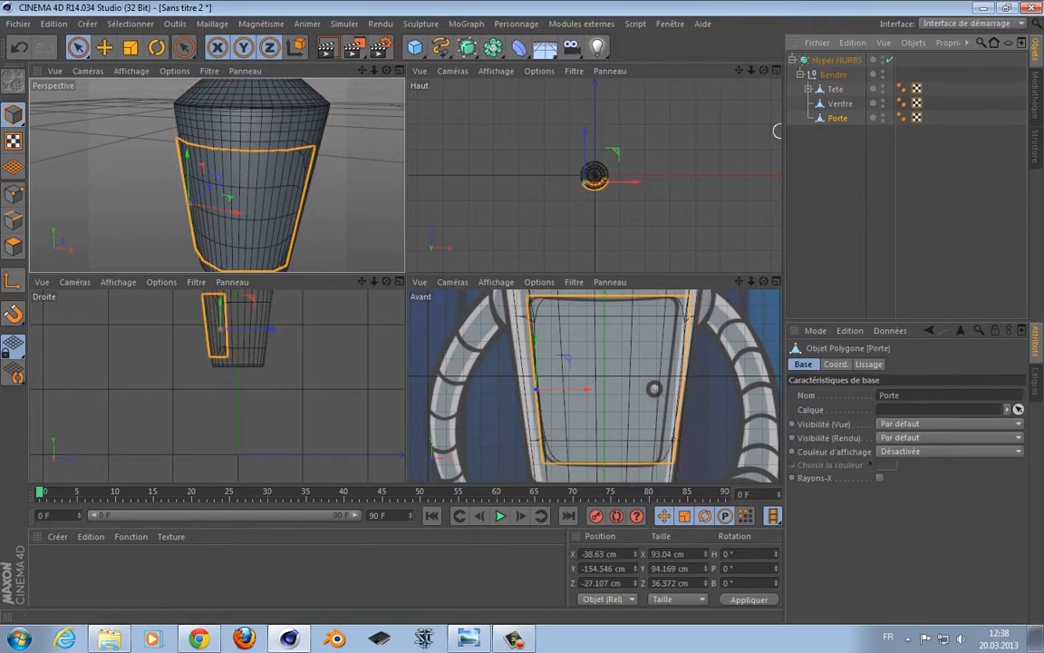
pyautogui.click(13, 246)
pyautogui.keyDown('alt'); pyautogui.moveTo(135, 201); pyautogui.dragTo(193, 172); pyautogui.keyUp('alt')
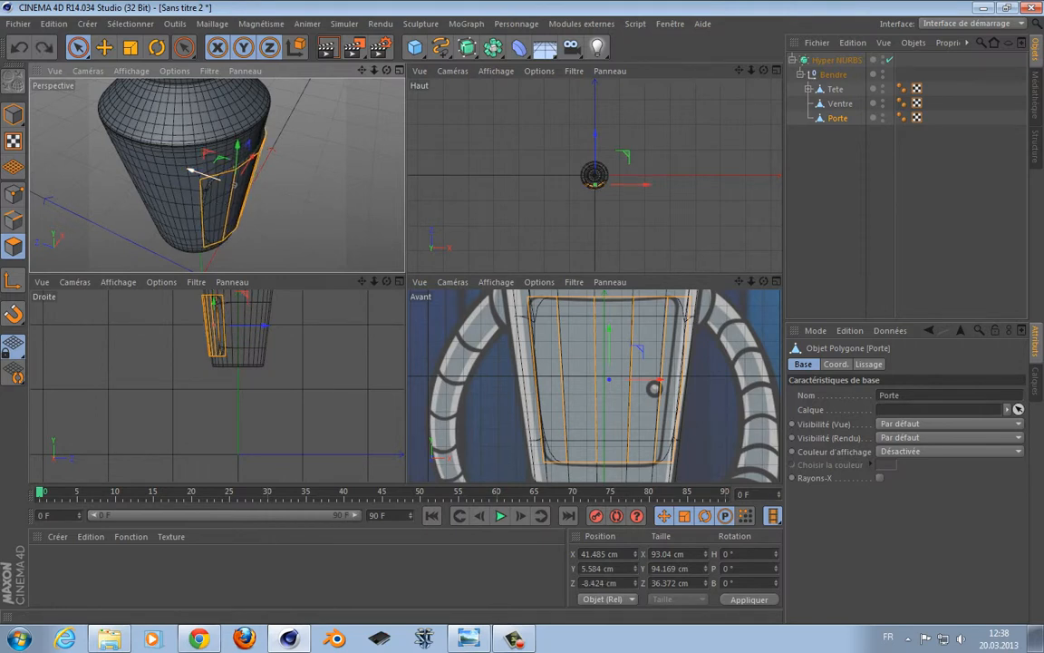
pyautogui.scroll(5, 282, 209)
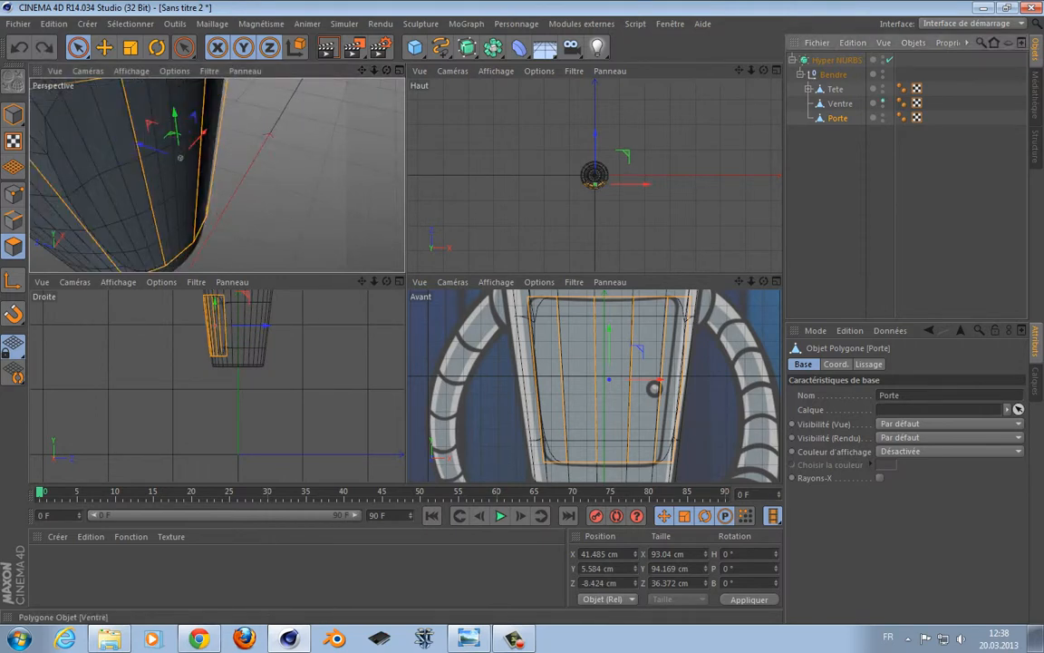
pyautogui.keyDown('alt'); pyautogui.moveTo(225, 152); pyautogui.dragTo(357, 243); pyautogui.keyUp('alt')
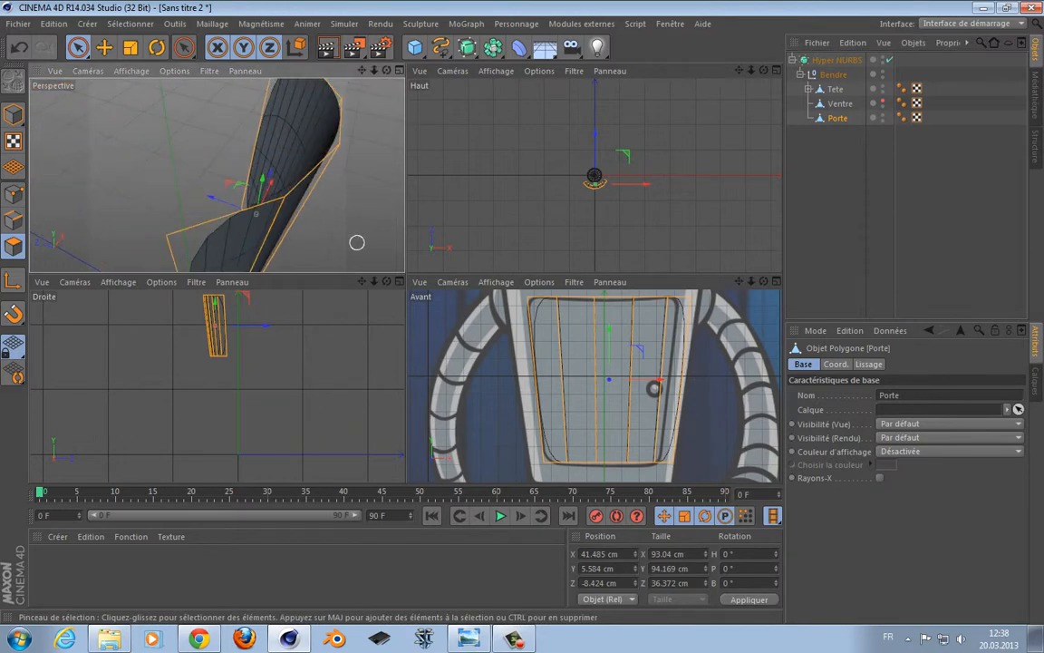
pyautogui.press('d')
pyautogui.click(993, 452)
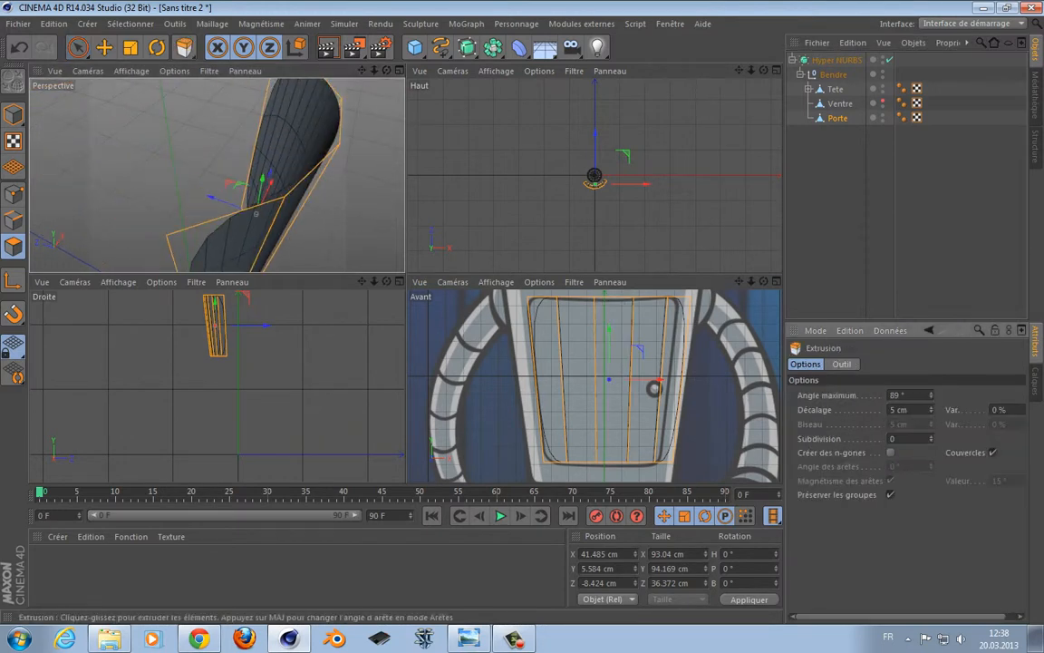
pyautogui.moveTo(256, 214); pyautogui.dragTo(250, 212)
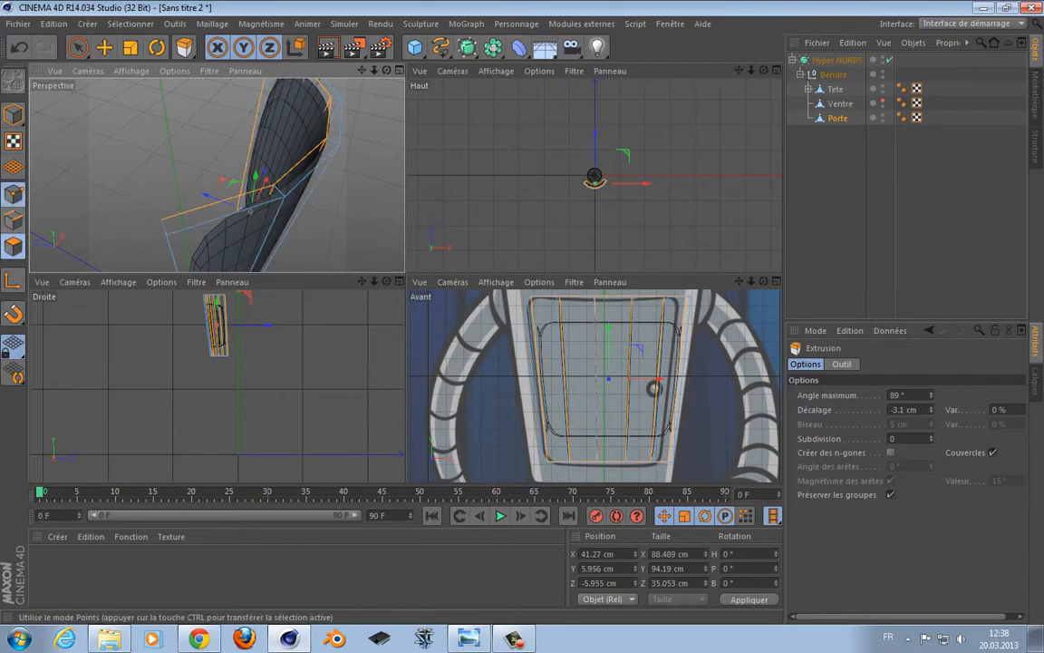
# Loop-select the outline edges of both the front and back faces of the thickened door.
pyautogui.click(13, 245)
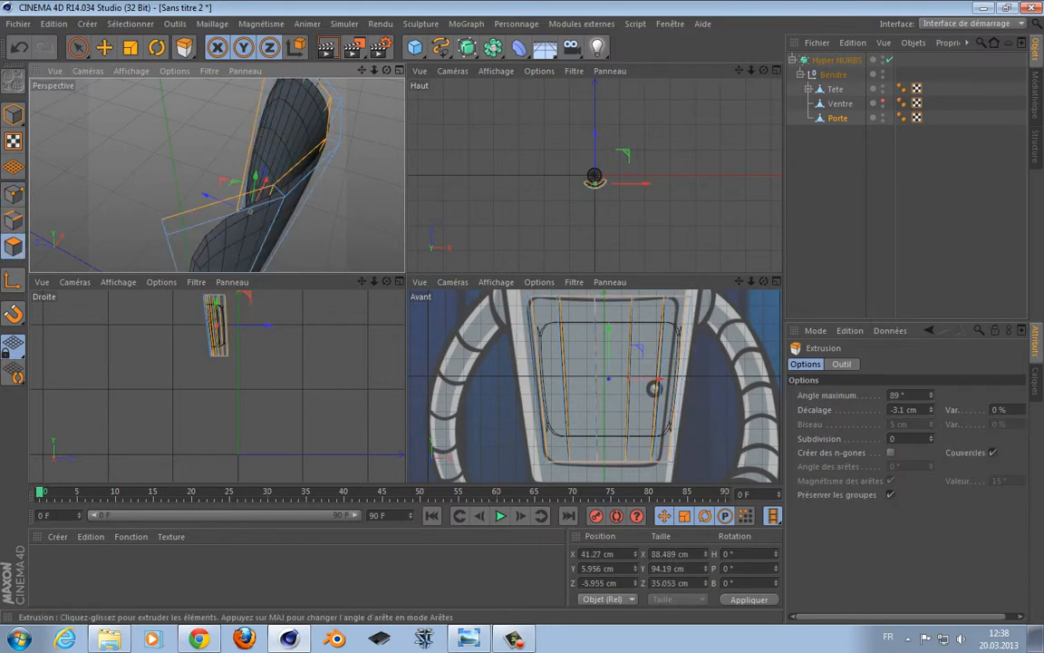
pyautogui.press('u')
pyautogui.press('l')
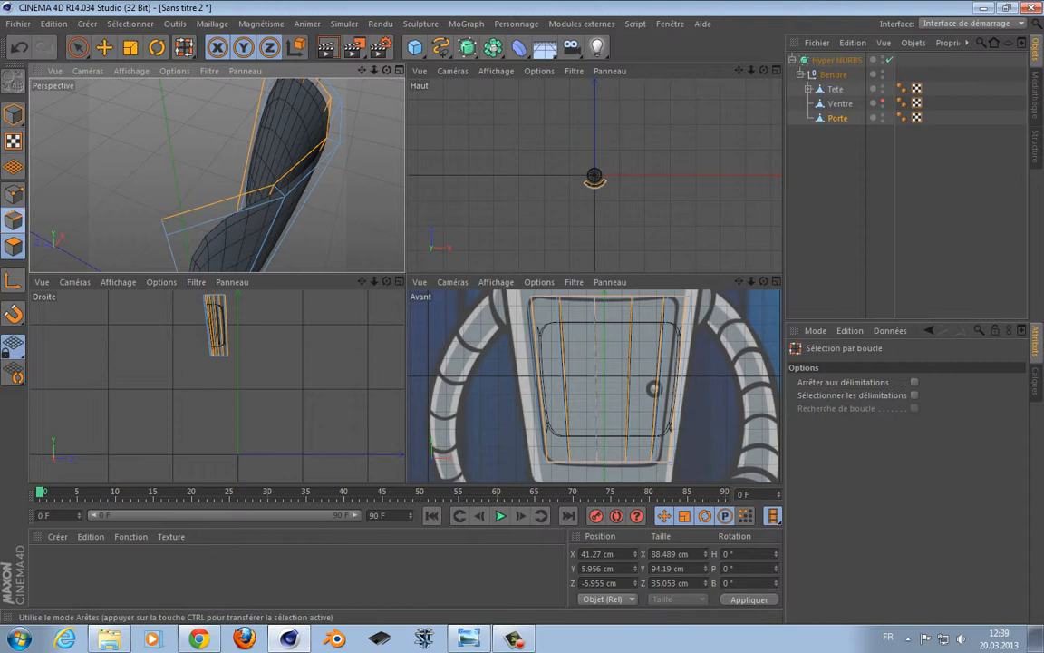
pyautogui.click(13, 220)
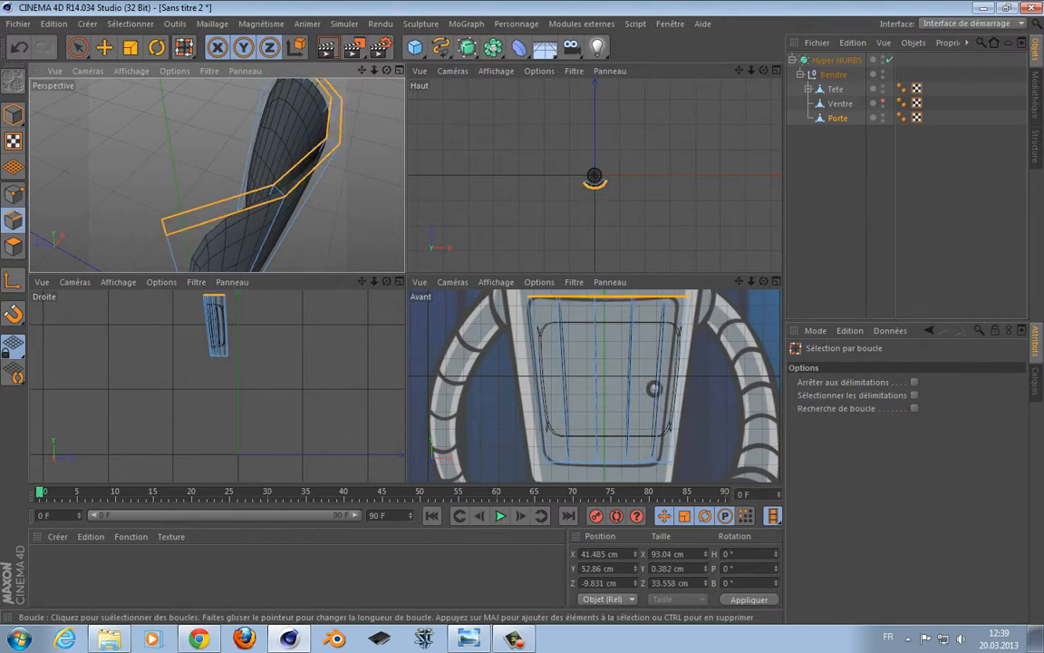
pyautogui.click(169, 243)
pyautogui.keyDown('alt'); pyautogui.moveTo(169, 243); pyautogui.dragTo(303, 186); pyautogui.keyUp('alt')
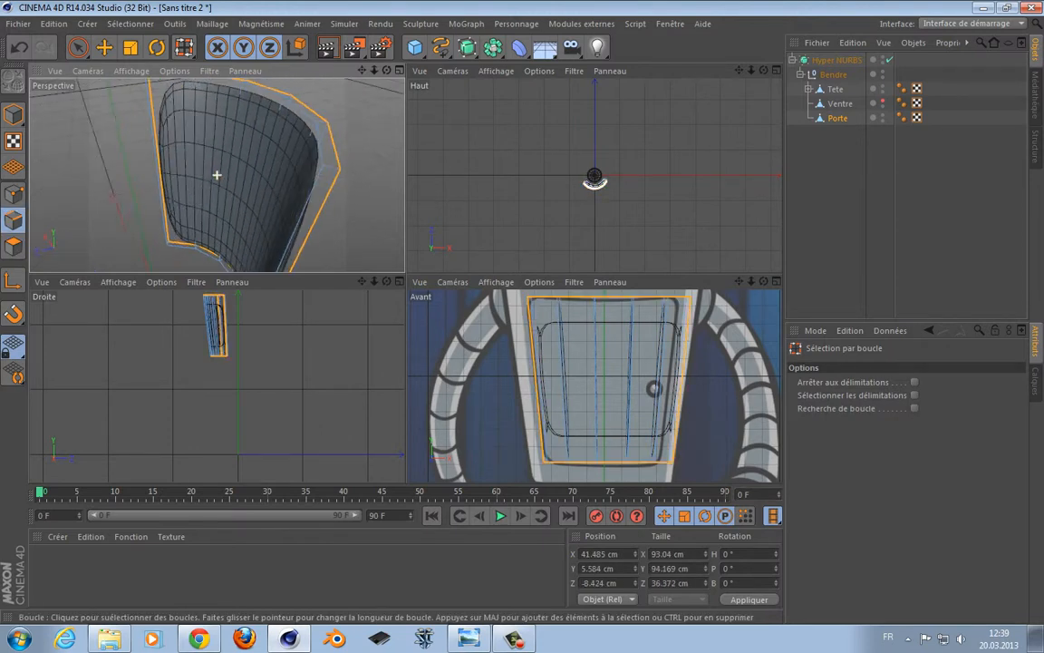
pyautogui.keyDown('shift'); pyautogui.click(316, 181); pyautogui.keyUp('shift')
pyautogui.keyDown('alt'); pyautogui.moveTo(217, 175); pyautogui.dragTo(216, 175); pyautogui.keyUp('alt')
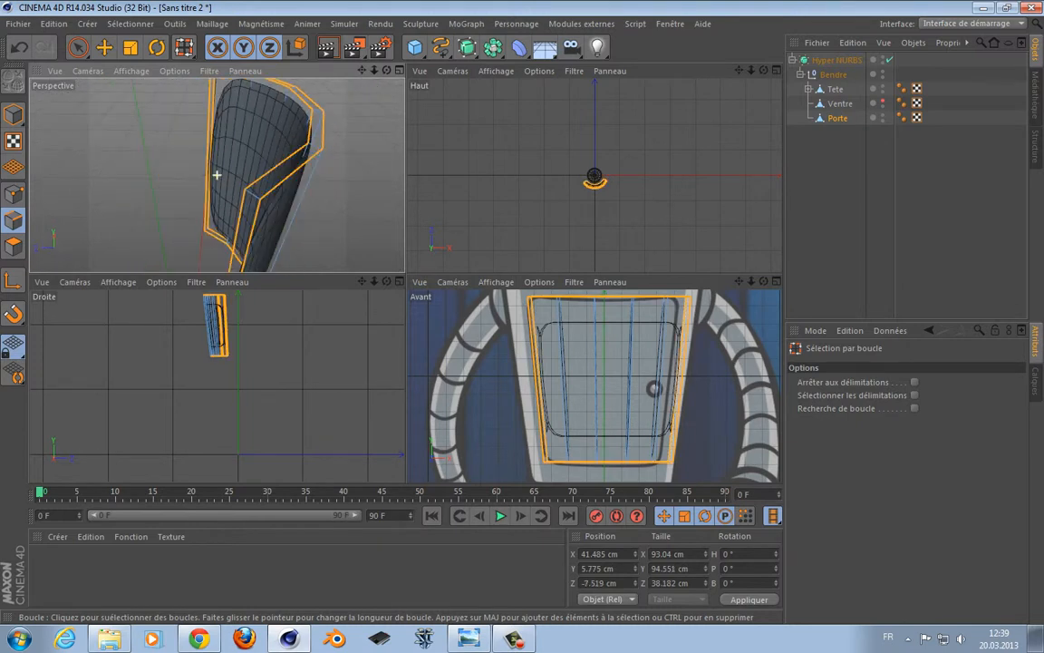
# Bevel the door's selected outline edges with an inner offset of 0.3 cm and show the torso again.
pyautogui.press('m')
pyautogui.press('s')
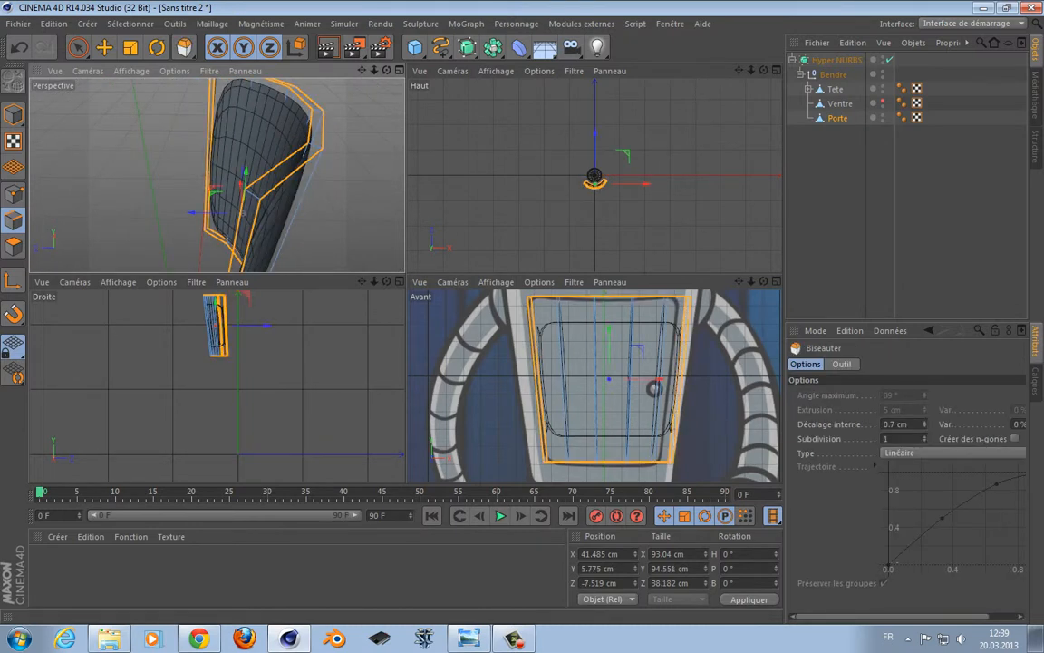
pyautogui.moveTo(217, 175); pyautogui.dragTo(227, 175)
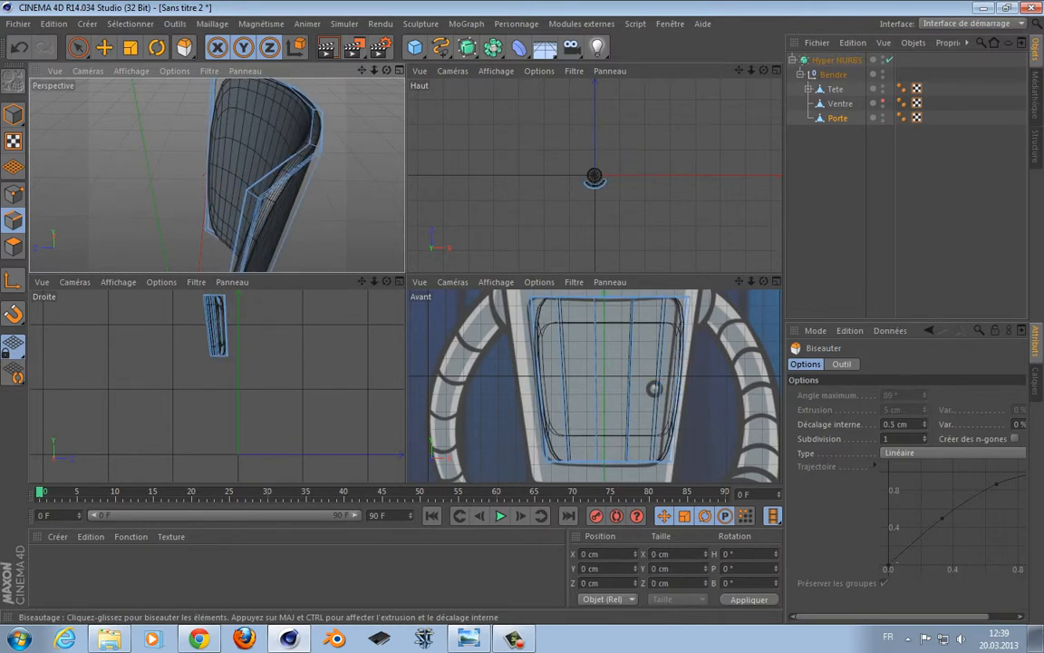
pyautogui.moveTo(653, 388); pyautogui.dragTo(654, 388)
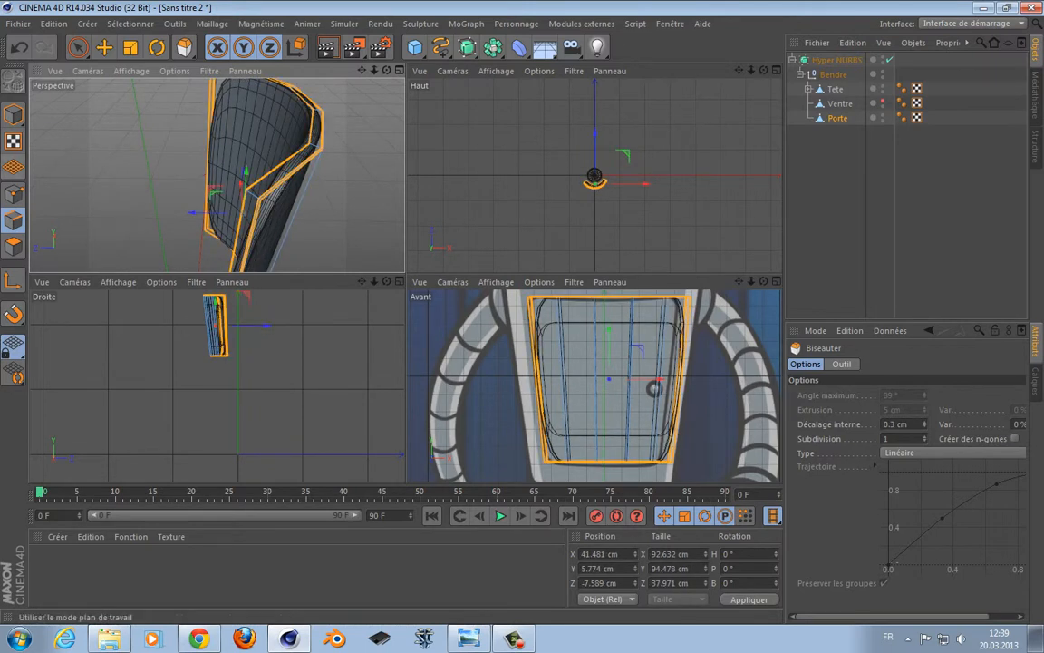
pyautogui.click(882, 101)
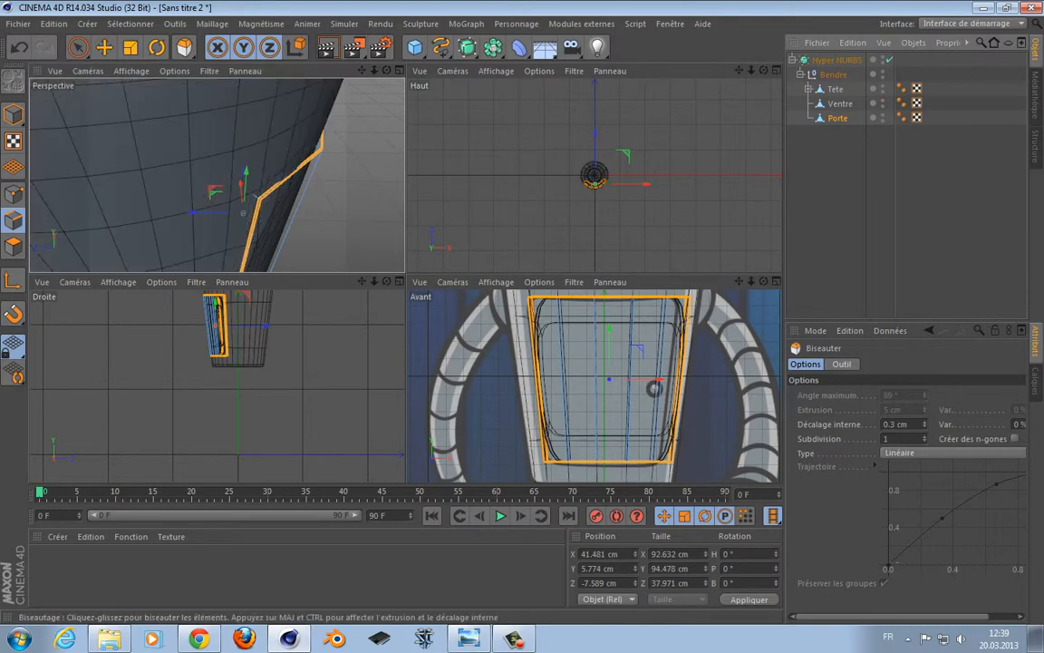
# Render a preview of the torso with its closed door in an enlarged perspective view.
pyautogui.keyDown('alt'); pyautogui.moveTo(217, 175); pyautogui.dragTo(160, 103); pyautogui.keyUp('alt')
pyautogui.scroll(-5, 159, 103)
pyautogui.keyDown('alt'); pyautogui.moveTo(160, 103); pyautogui.dragTo(217, 175, button='middle'); pyautogui.keyUp('alt')
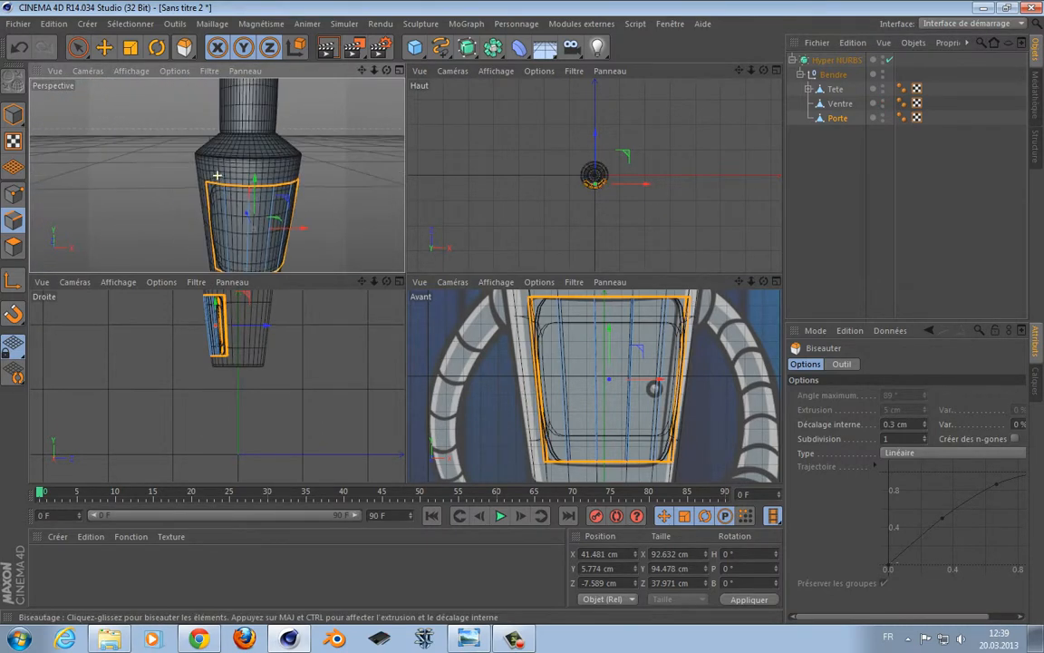
pyautogui.click(399, 70)
pyautogui.keyDown('alt'); pyautogui.moveTo(159, 104); pyautogui.dragTo(143, 57, button='middle'); pyautogui.keyUp('alt')
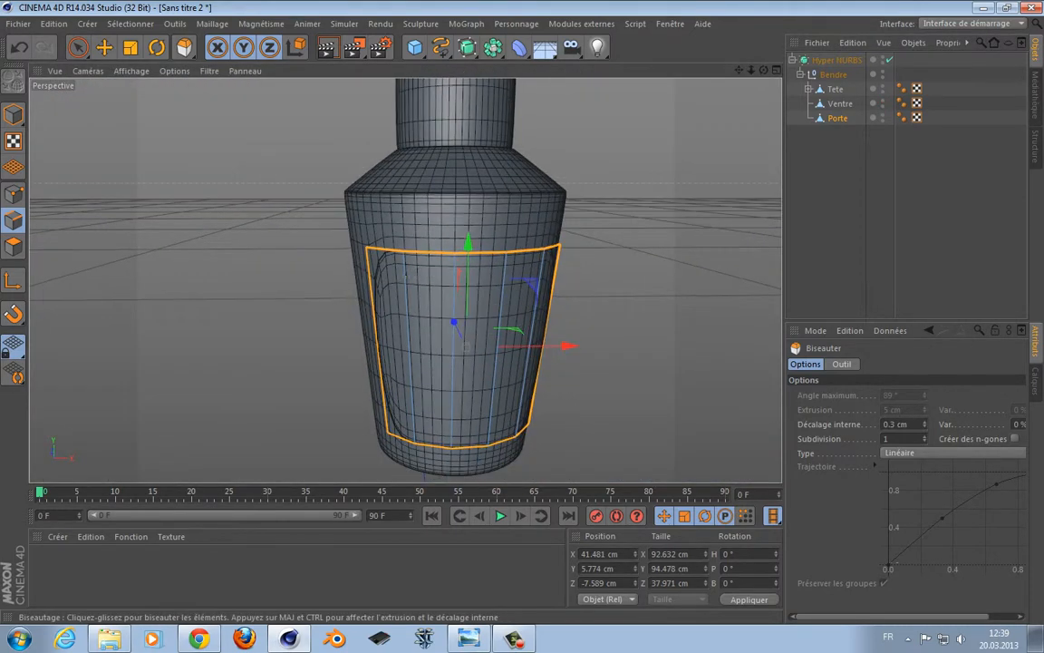
pyautogui.click(327, 48)
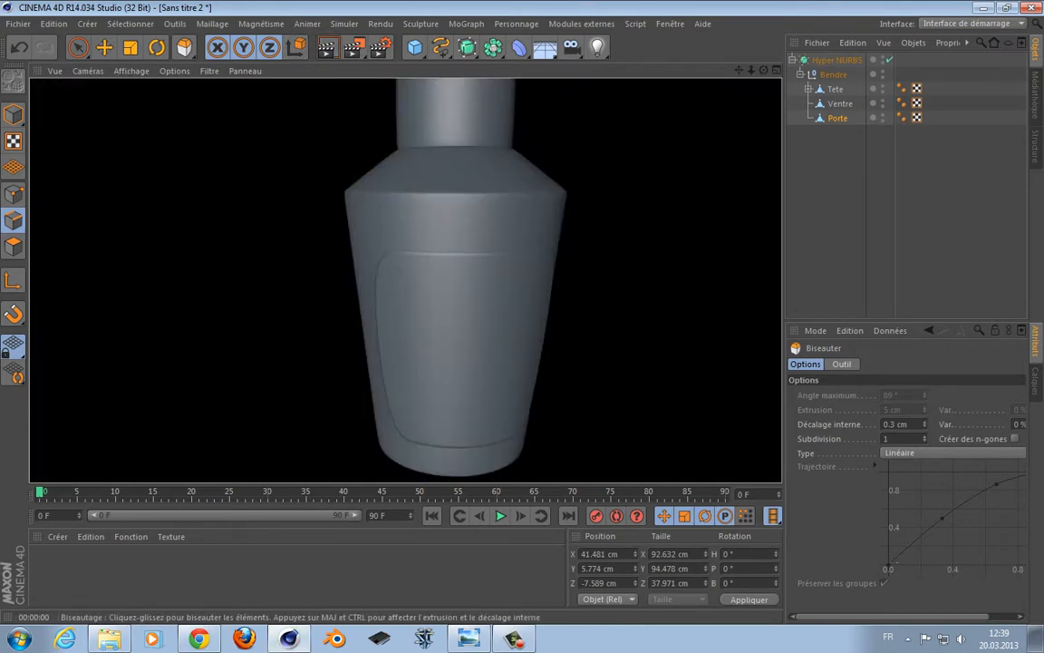
# Add a sphere for the door knob and raise it about 193 cm to the height of the pictured knob.
pyautogui.click(837, 118)
pyautogui.keyDown('alt'); pyautogui.moveTo(405, 280); pyautogui.dragTo(435, 282); pyautogui.keyUp('alt')
pyautogui.middleClick(562, 372)
pyautogui.middleClick(546, 385)
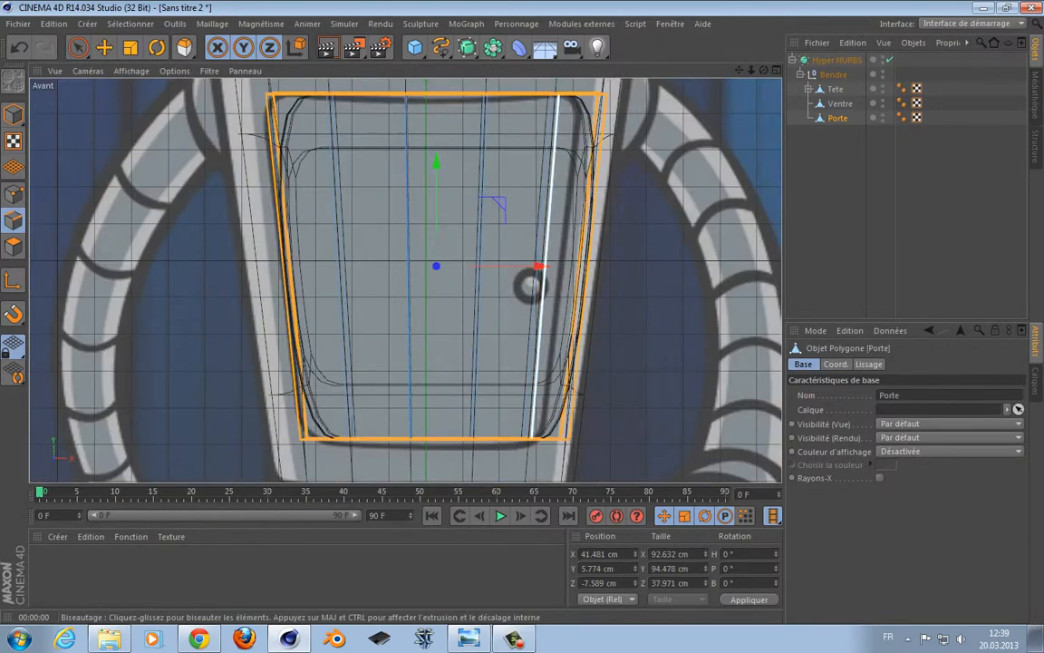
pyautogui.press('9')
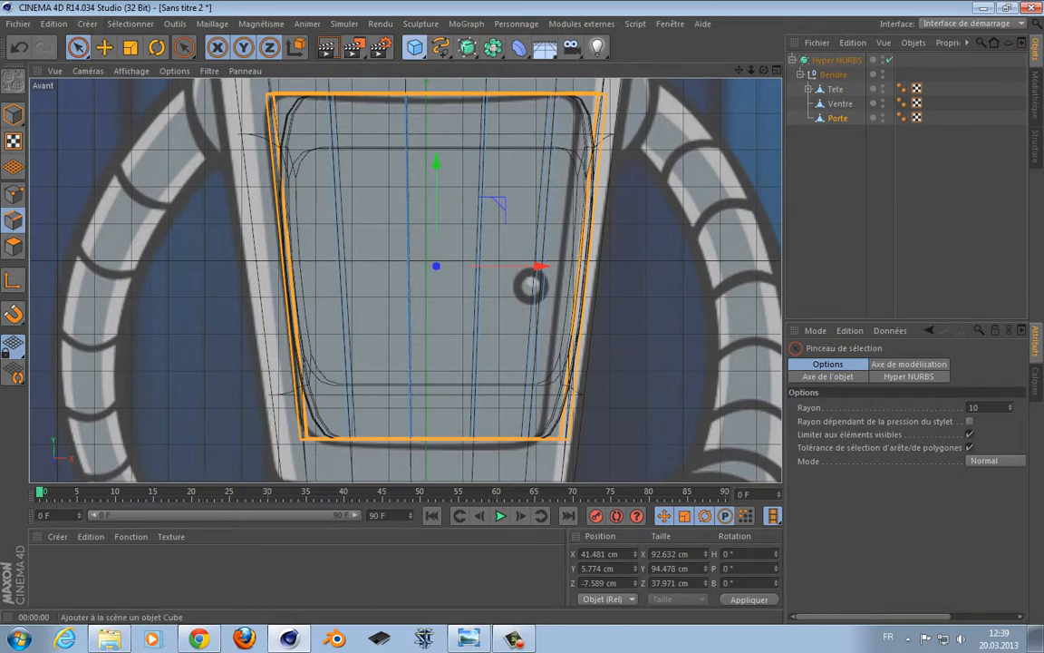
pyautogui.click(414, 46)
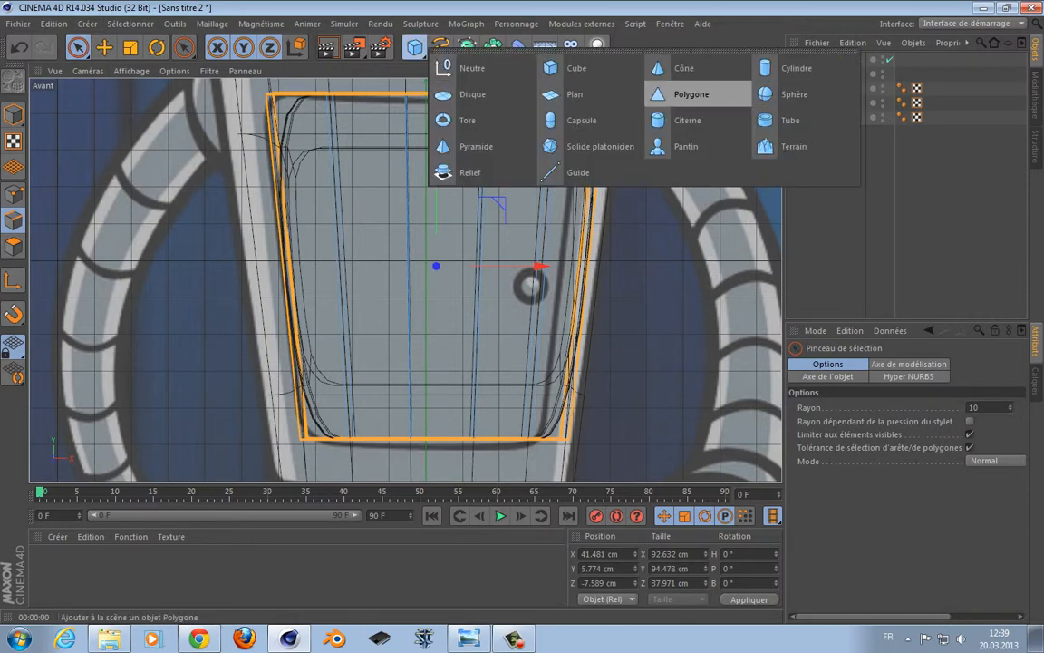
pyautogui.click(795, 94)
pyautogui.scroll(-2, 596, 230)
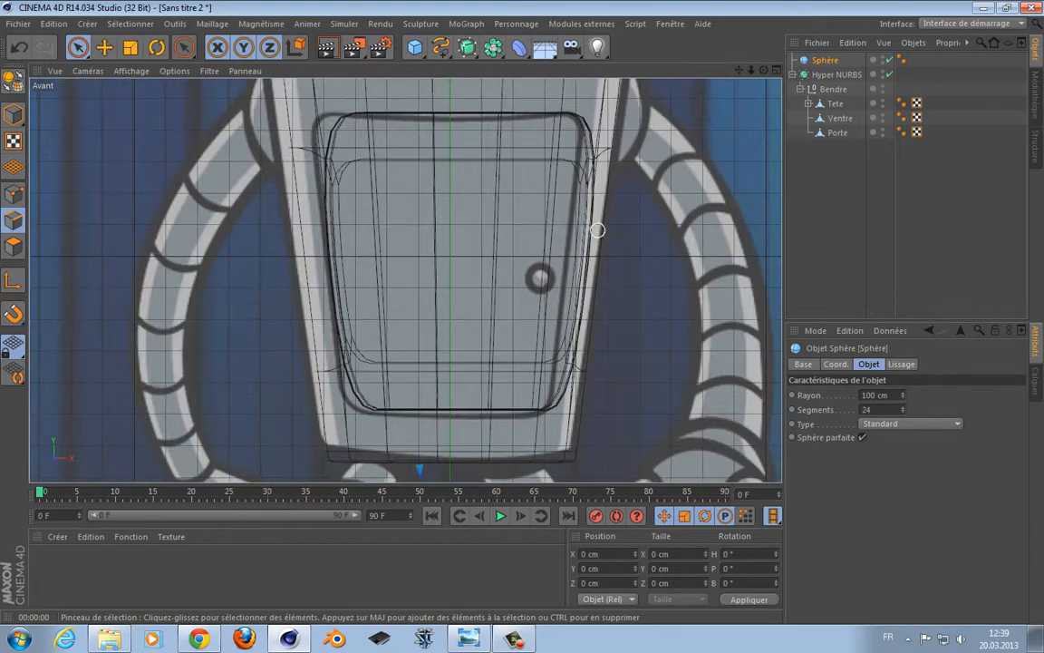
pyautogui.scroll(-10, 597, 231)
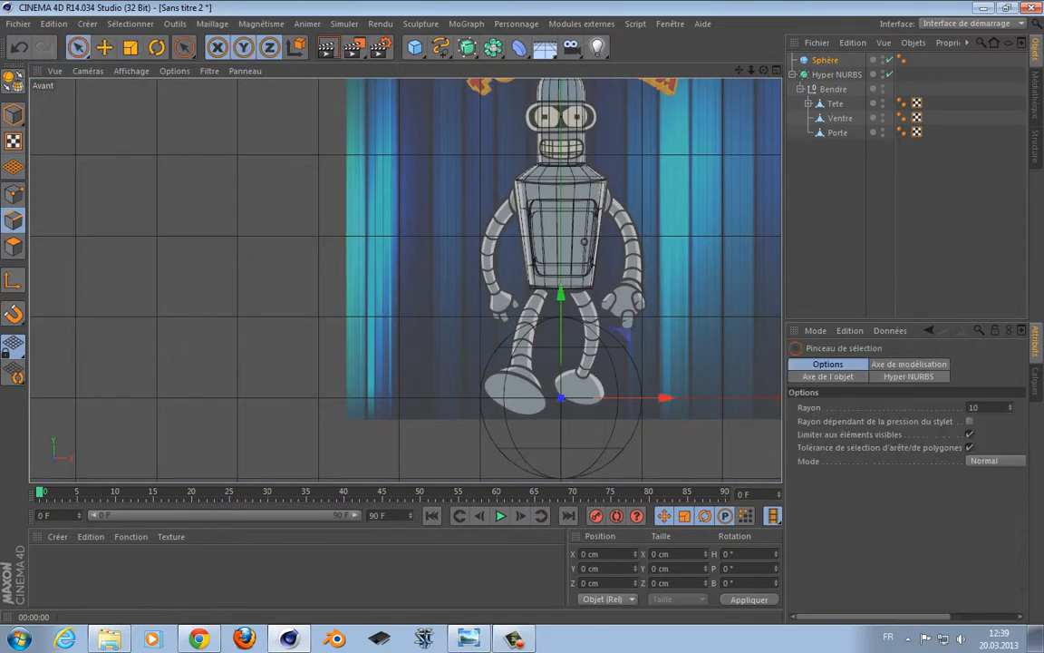
pyautogui.moveTo(561, 295); pyautogui.dragTo(561, 139)
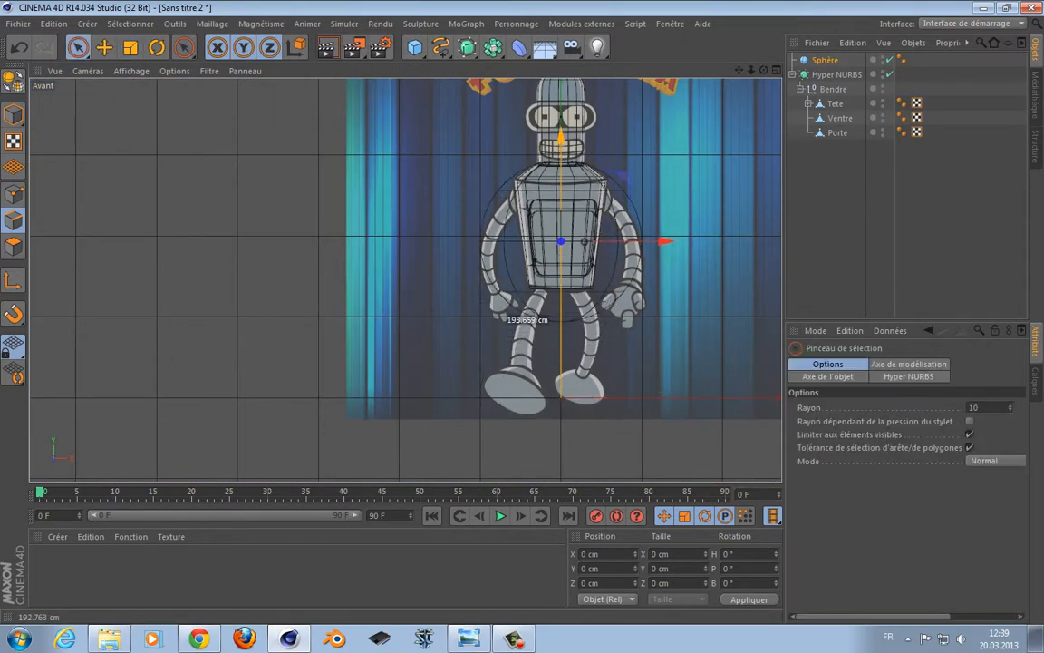
# Scale the sphere down and align it in the front view with the knob drawn on the reference door.
pyautogui.press('o')
pyautogui.moveTo(504, 280); pyautogui.dragTo(425, 280)
pyautogui.press('t')
pyautogui.press('o')
pyautogui.press('9')
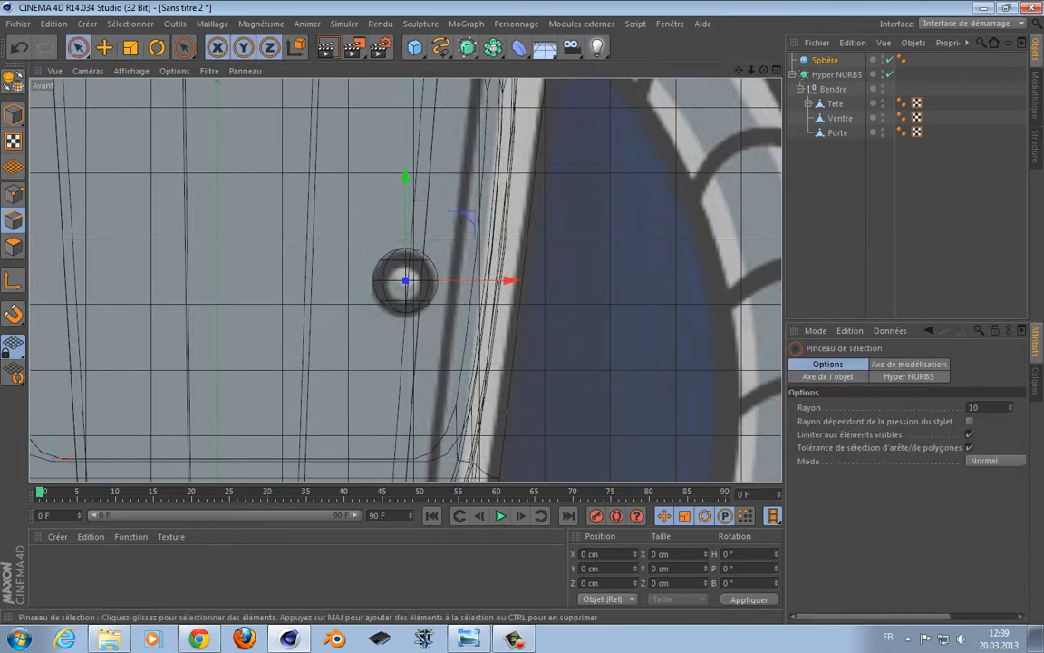
pyautogui.moveTo(411, 197); pyautogui.dragTo(411, 201)
pyautogui.press('o')
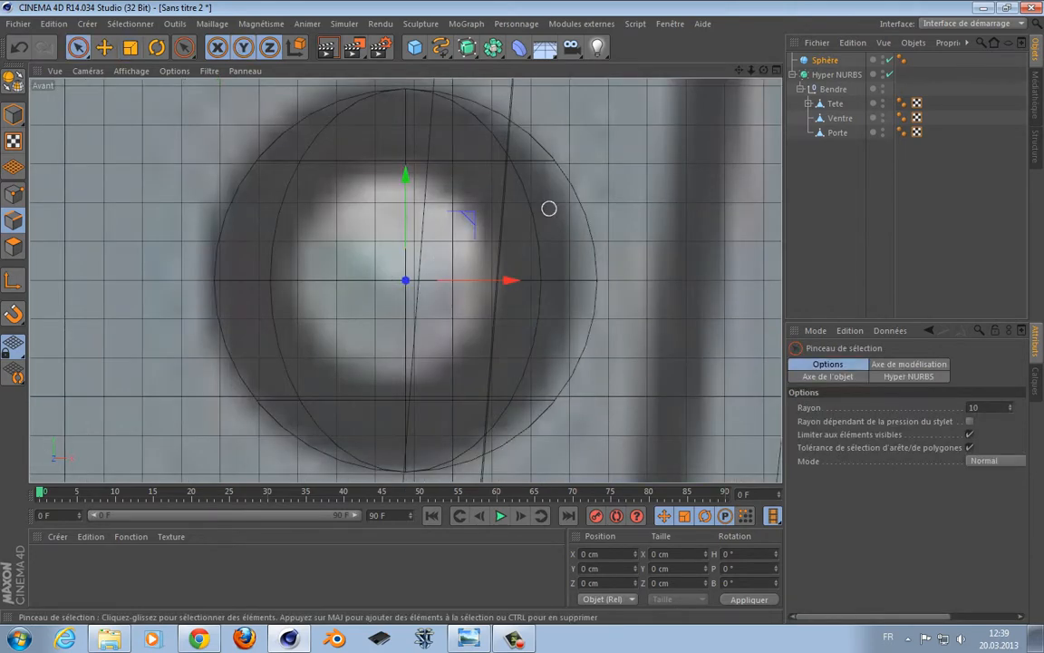
pyautogui.scroll(1, 541, 232)
pyautogui.scroll(-6, 540, 232)
pyautogui.scroll(-5, 548, 238)
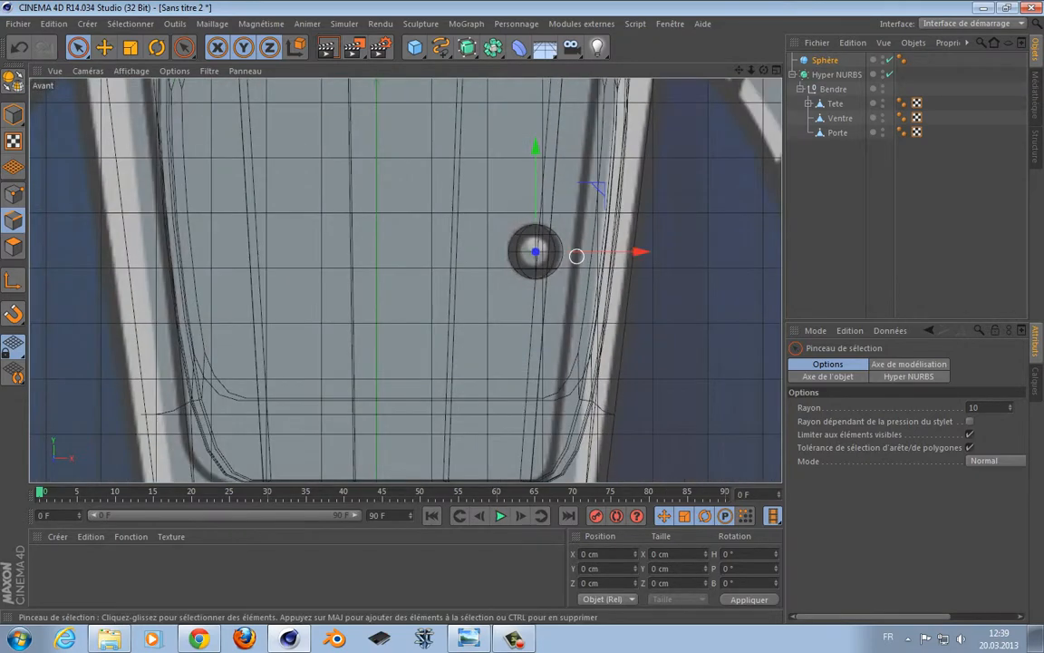
# Move the knob sphere forward along Z to the door's front surface, using the side view.
pyautogui.middleClick(574, 345)
pyautogui.middleClick(573, 374)
pyautogui.middleClick(574, 381)
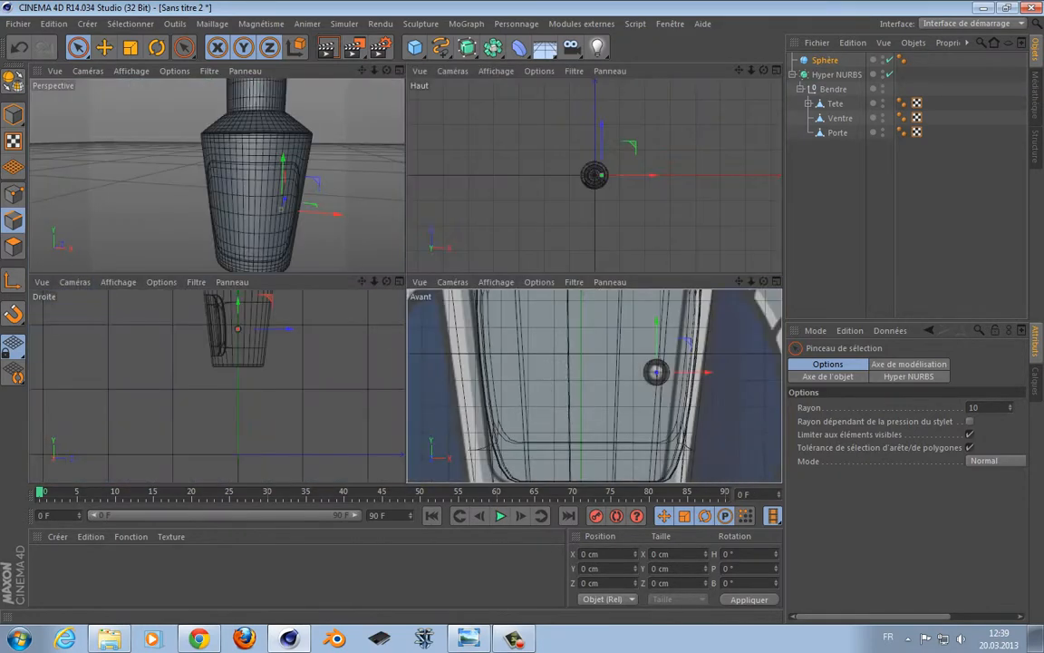
pyautogui.middleClick(289, 334)
pyautogui.scroll(2, 402, 297)
pyautogui.scroll(3, 402, 296)
pyautogui.keyDown('alt'); pyautogui.moveTo(401, 296); pyautogui.dragTo(356, 463, button='middle'); pyautogui.keyUp('alt')
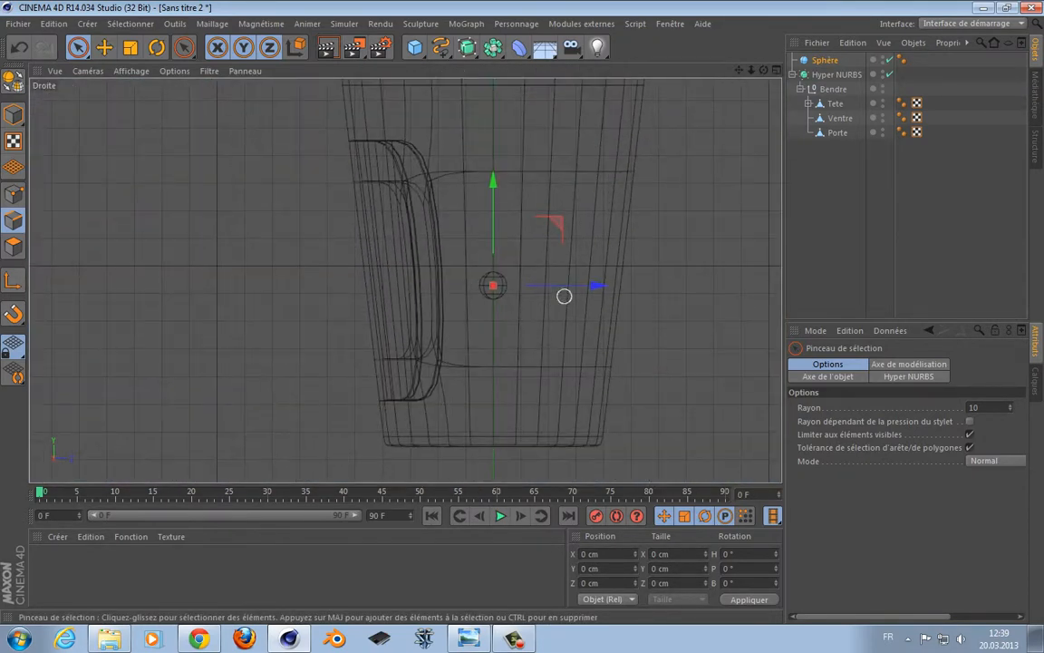
pyautogui.moveTo(581, 287); pyautogui.dragTo(445, 285)
pyautogui.moveTo(370, 287); pyautogui.dragTo(379, 286)
pyautogui.middleClick(465, 289)
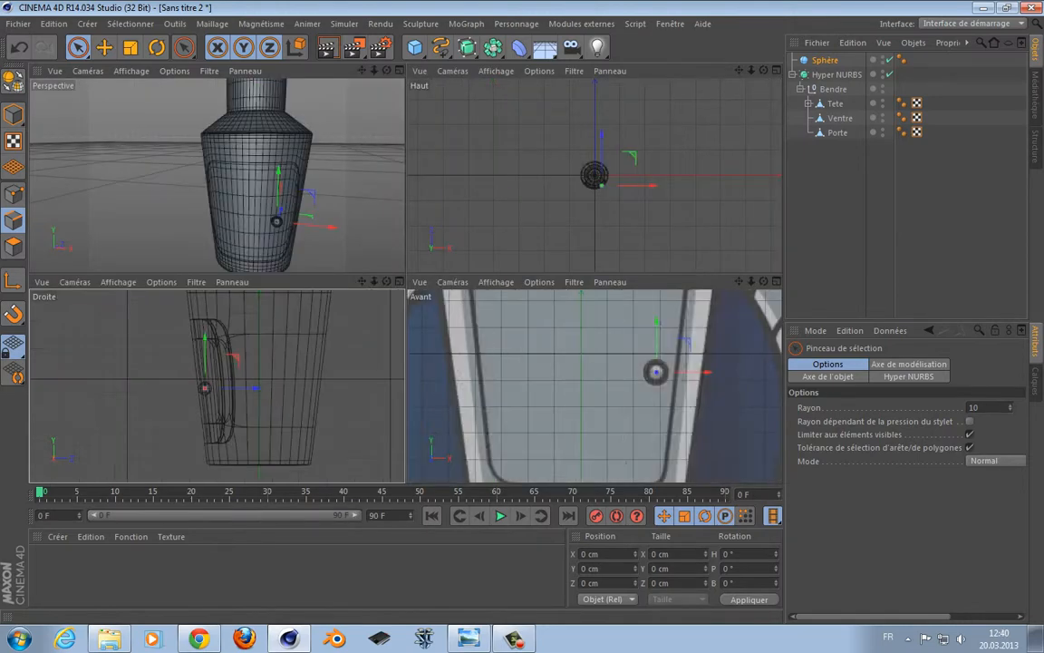
# Shift the knob sphere slightly further outward along Z so it stands clear of the door.
pyautogui.middleClick(352, 224)
pyautogui.keyDown('alt'); pyautogui.moveTo(508, 274); pyautogui.dragTo(304, 268); pyautogui.keyUp('alt')
pyautogui.moveTo(623, 396); pyautogui.dragTo(608, 399)
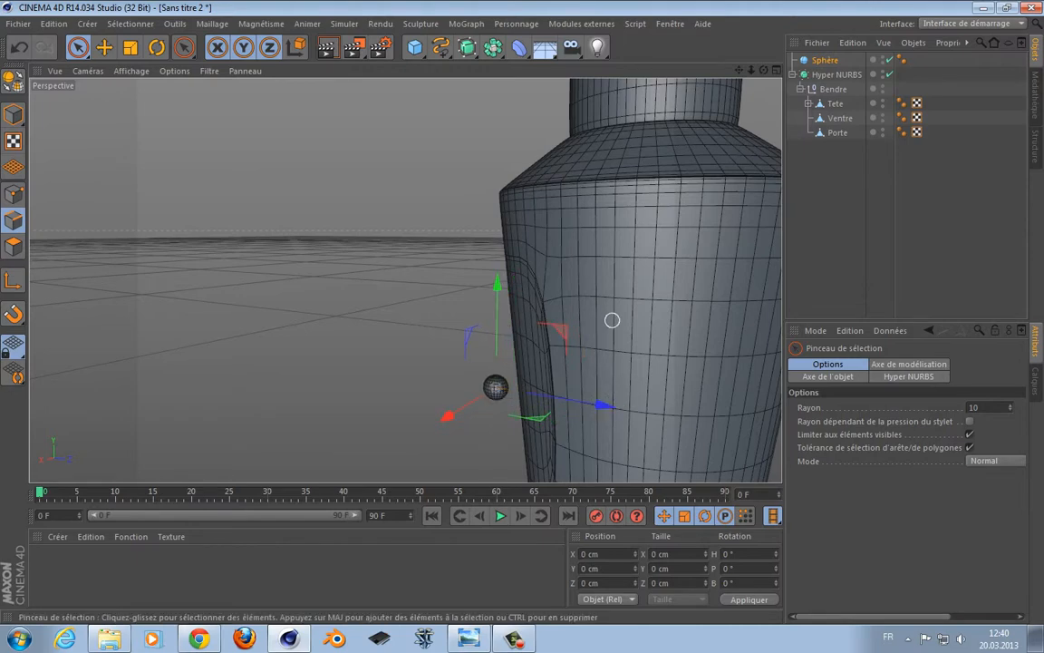
pyautogui.keyDown('alt'); pyautogui.moveTo(556, 316); pyautogui.dragTo(566, 328); pyautogui.keyUp('alt')
# Add a cylinder for the knob's stem and rotate it so its length runs along the scene's Z axis.
pyautogui.click(415, 48)
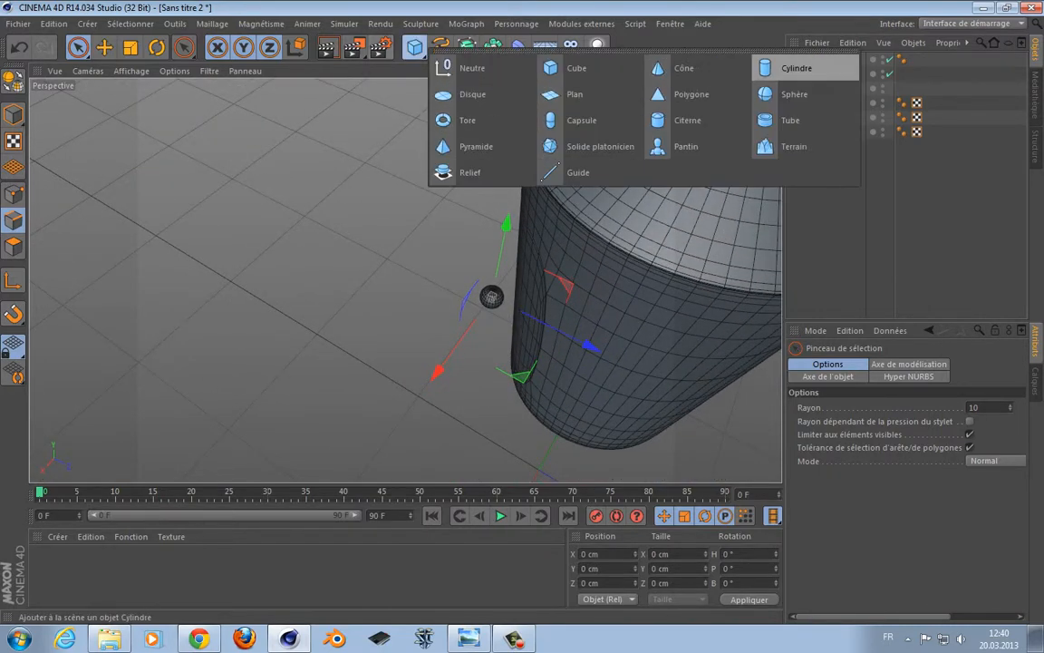
pyautogui.click(798, 68)
pyautogui.keyDown('alt'); pyautogui.moveTo(423, 343); pyautogui.dragTo(459, 226); pyautogui.keyUp('alt')
pyautogui.press('r')
pyautogui.moveTo(580, 389); pyautogui.dragTo(569, 379)
pyautogui.keyDown('shift'); pyautogui.moveTo(608, 426); pyautogui.dragTo(547, 332); pyautogui.keyUp('shift')
pyautogui.press('space')
# Raise the horizontal cylinder to about the knob's height in the side view.
pyautogui.middleClick(547, 332)
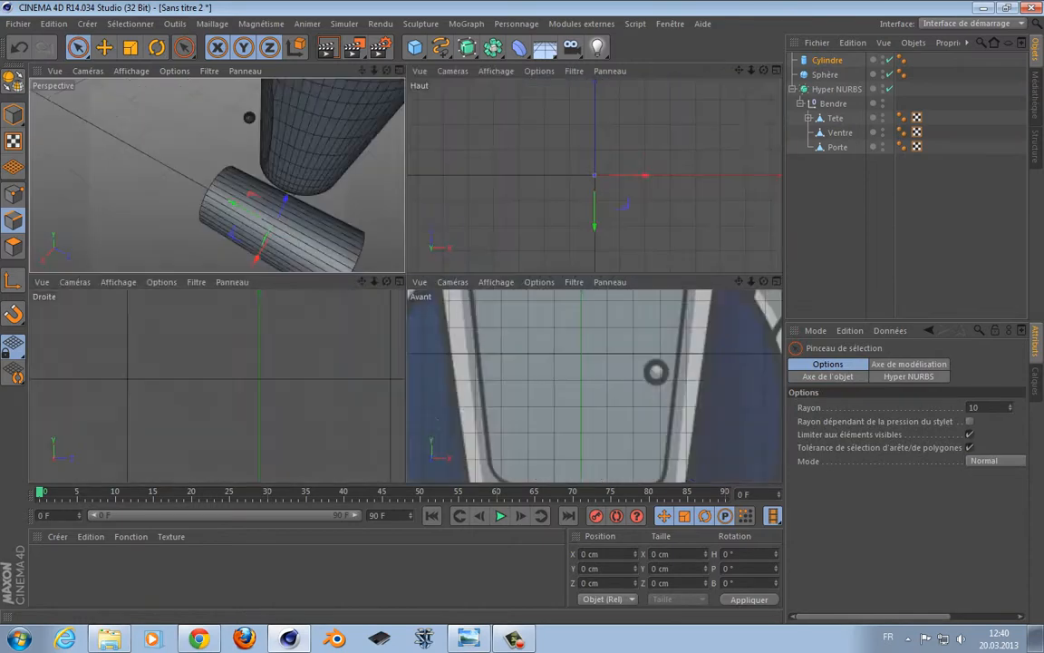
pyautogui.middleClick(343, 377)
pyautogui.scroll(-5, 408, 381)
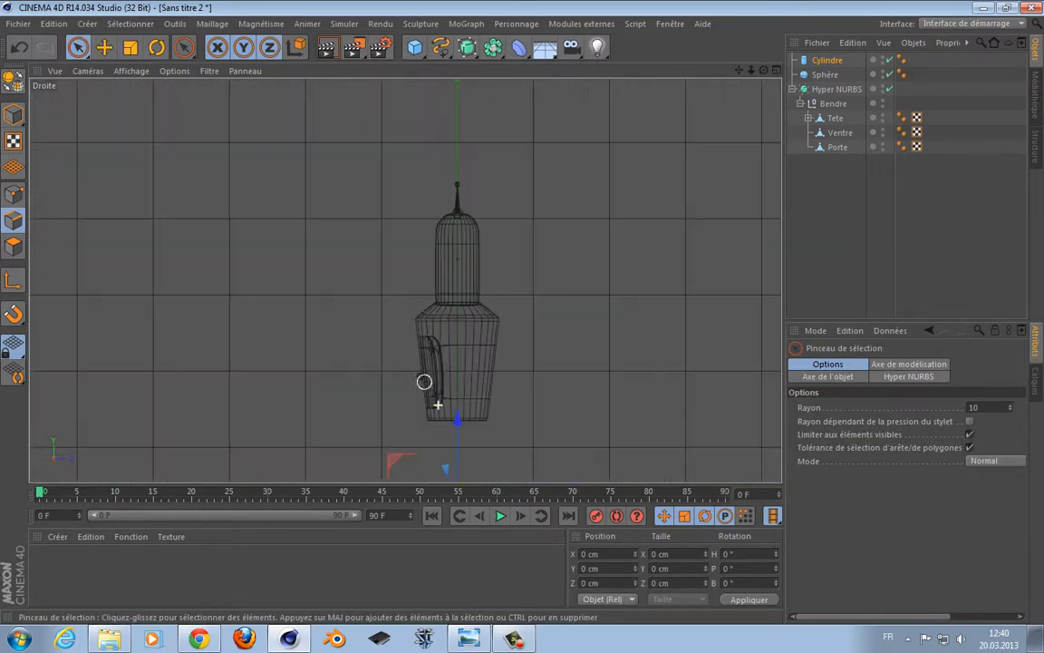
pyautogui.moveTo(459, 430); pyautogui.dragTo(459, 281)
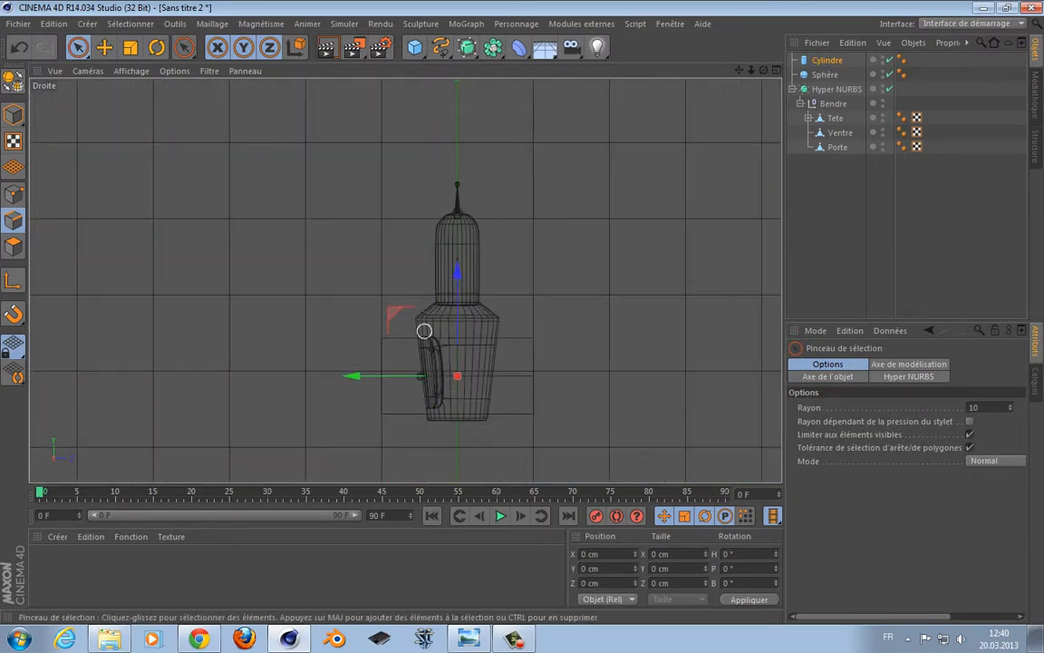
# Move the horizontal cylinder forward along Z to just behind the knob sphere and scale it down to a thin stem.
pyautogui.scroll(5, 423, 329)
pyautogui.scroll(4, 428, 403)
pyautogui.moveTo(544, 387); pyautogui.dragTo(427, 388)
pyautogui.press('o')
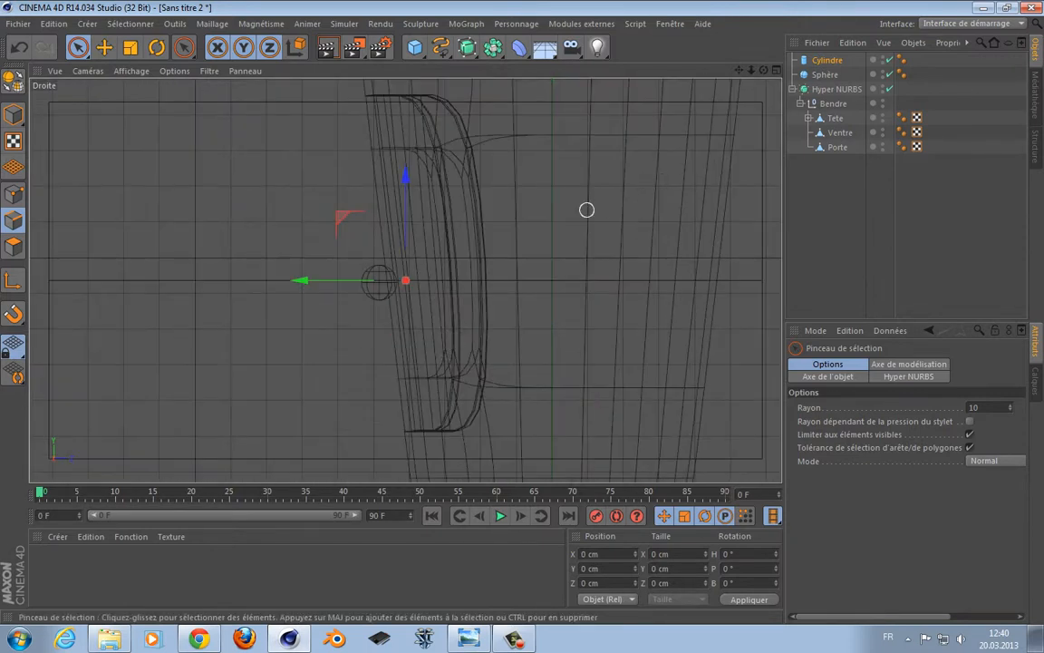
pyautogui.press('t')
pyautogui.moveTo(405, 175); pyautogui.dragTo(405, 278)
pyautogui.middleClick(405, 278)
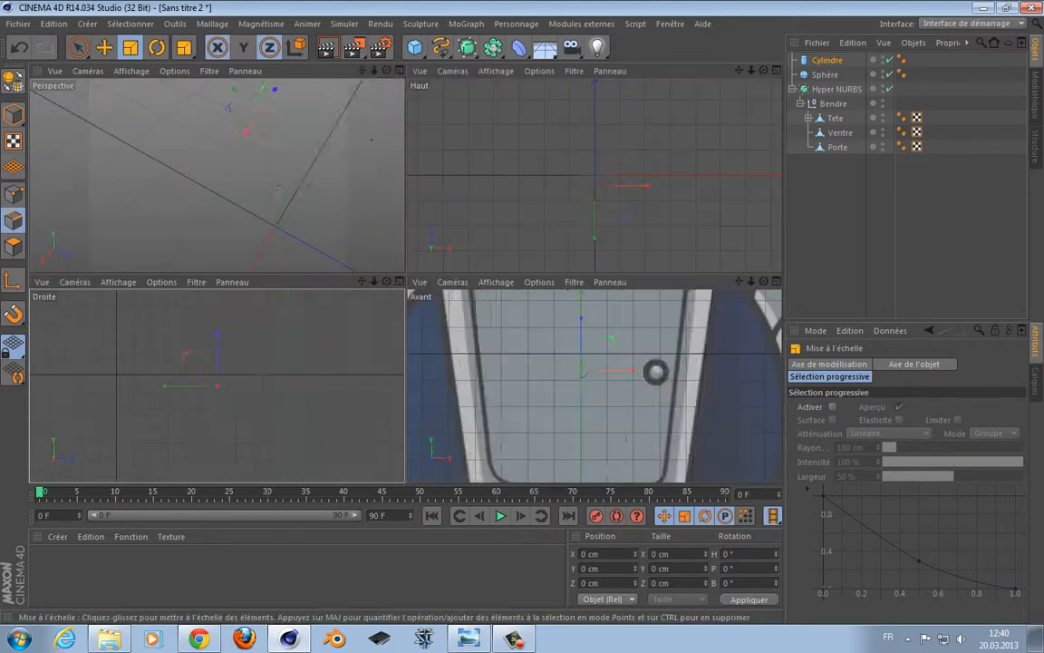
# Align the stem cylinder with the knob along X in the front view and shift it about 6.4 cm back toward the door.
pyautogui.keyDown('alt'); pyautogui.moveTo(217, 175); pyautogui.dragTo(217, 136); pyautogui.keyUp('alt')
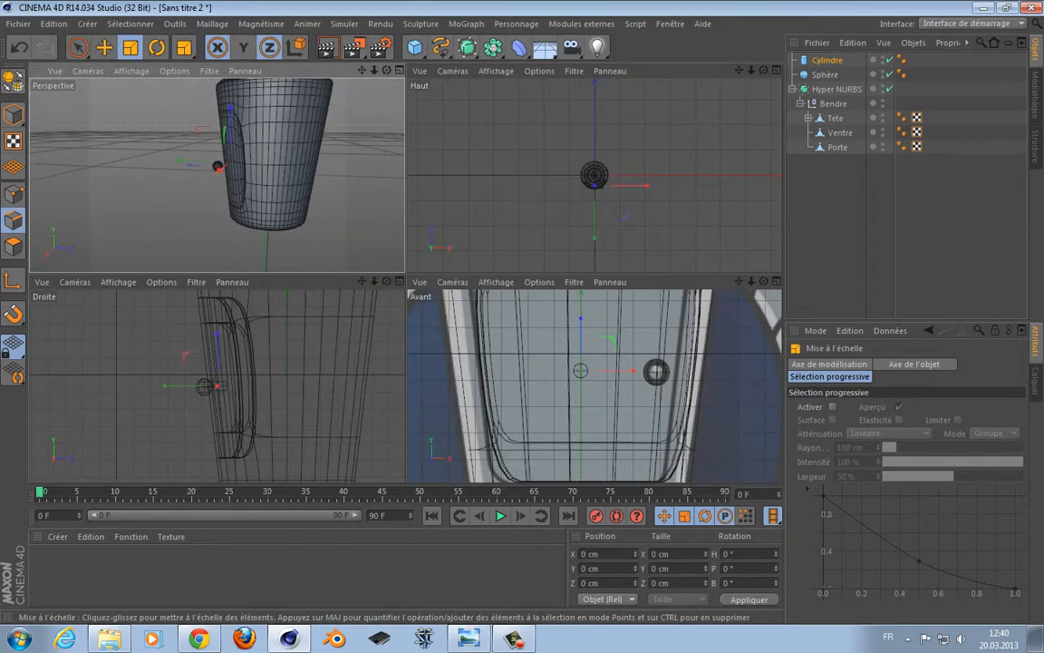
pyautogui.press('space')
pyautogui.scroll(3, 167, 209)
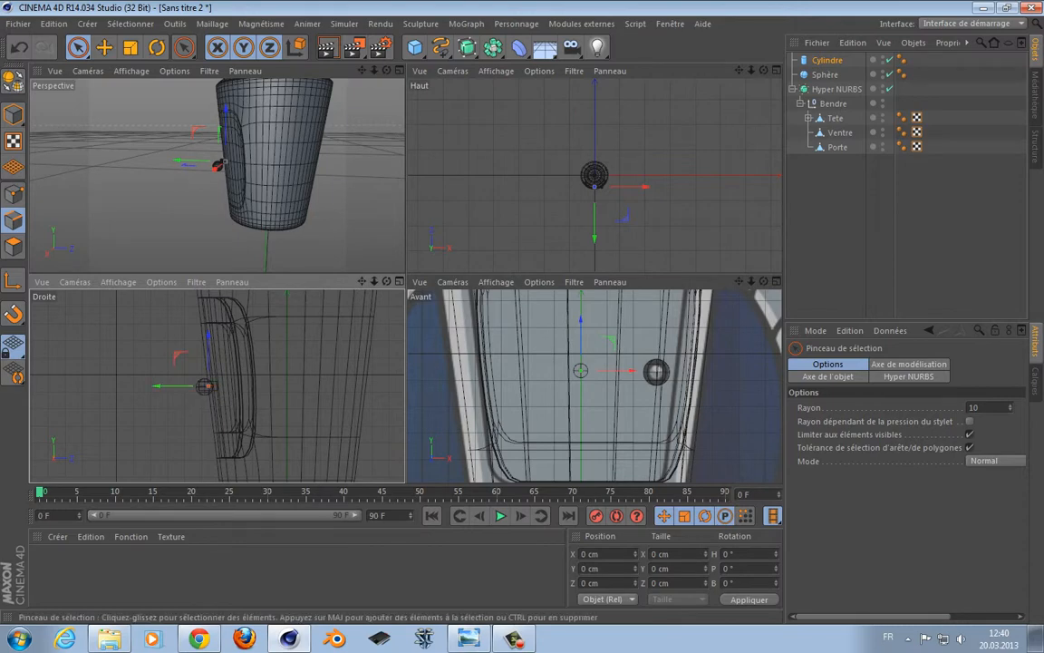
pyautogui.scroll(-4, 168, 209)
pyautogui.scroll(4, 167, 210)
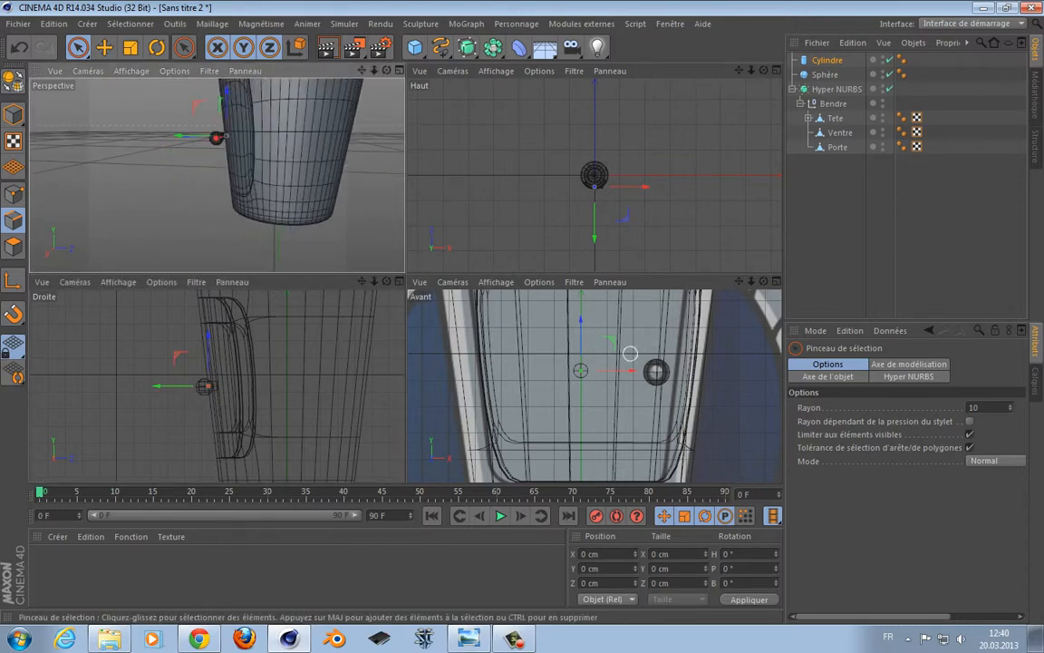
pyautogui.moveTo(630, 370); pyautogui.dragTo(706, 370)
pyautogui.scroll(3, 185, 159)
pyautogui.keyDown('alt'); pyautogui.moveTo(270, 179); pyautogui.dragTo(250, 100); pyautogui.keyUp('alt')
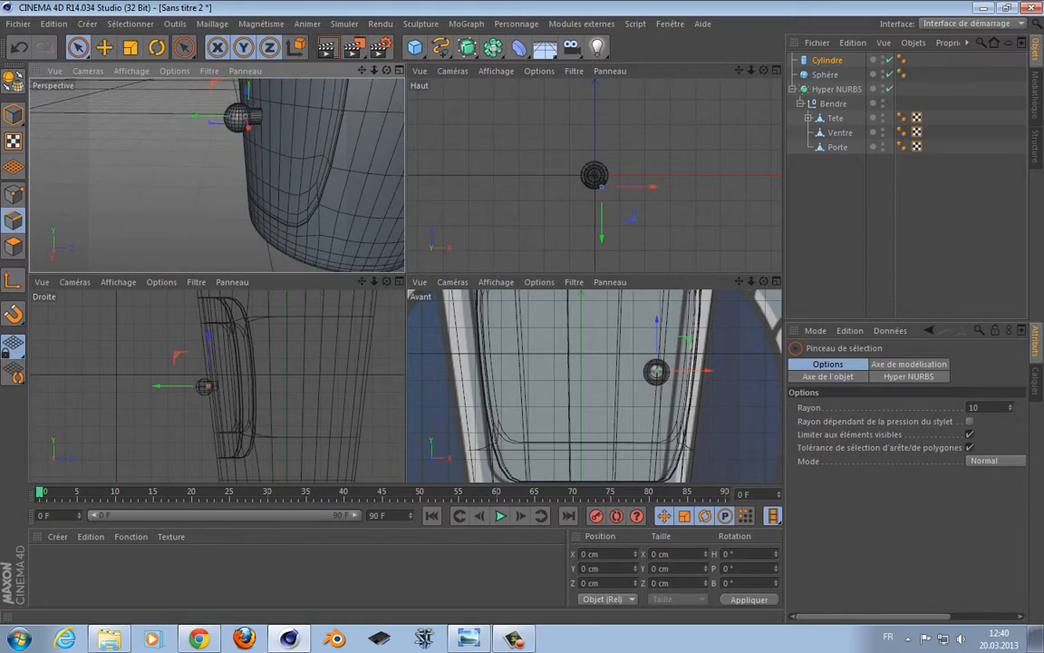
pyautogui.moveTo(177, 385); pyautogui.dragTo(166, 385)
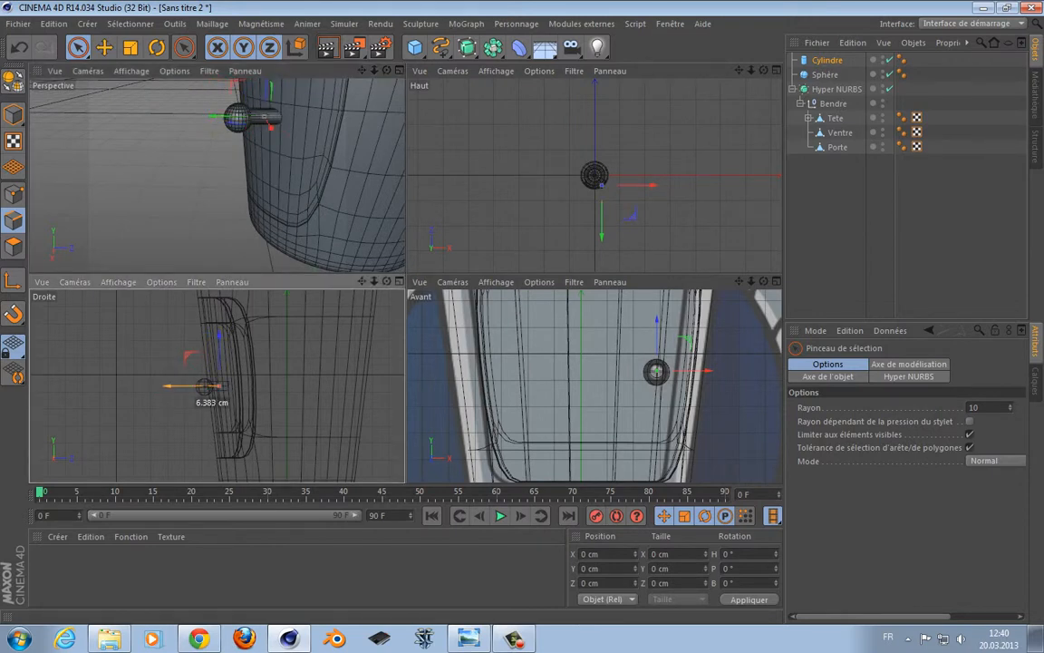
# Set the stem cylinder's height to 14.8 cm and its rotation segments to 10.
pyautogui.click(827, 60)
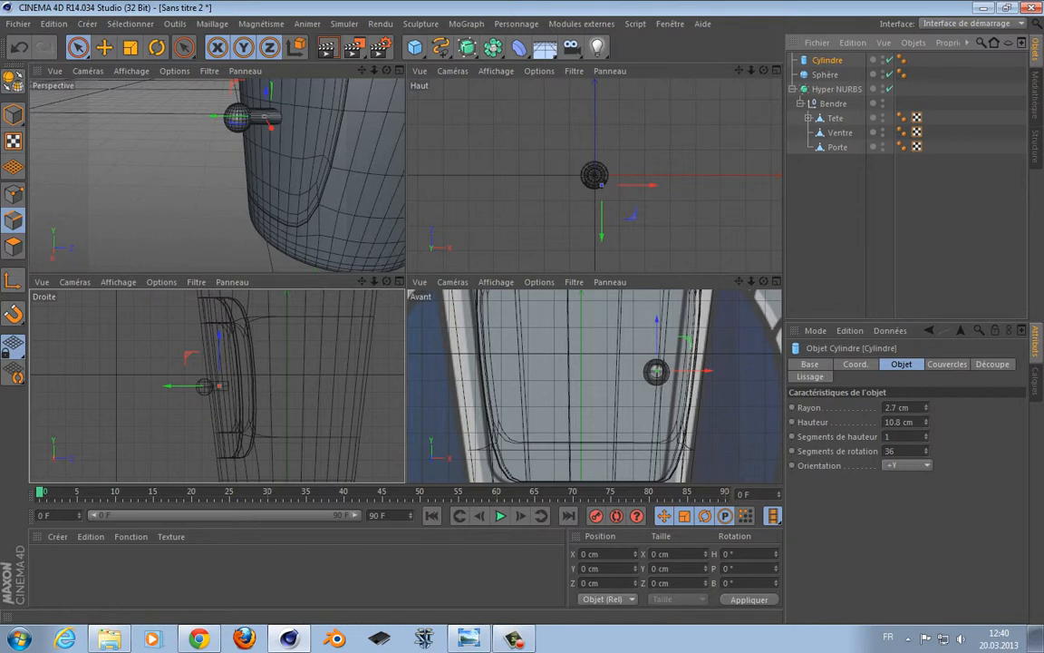
pyautogui.moveTo(925, 421); pyautogui.dragTo(925, 418)
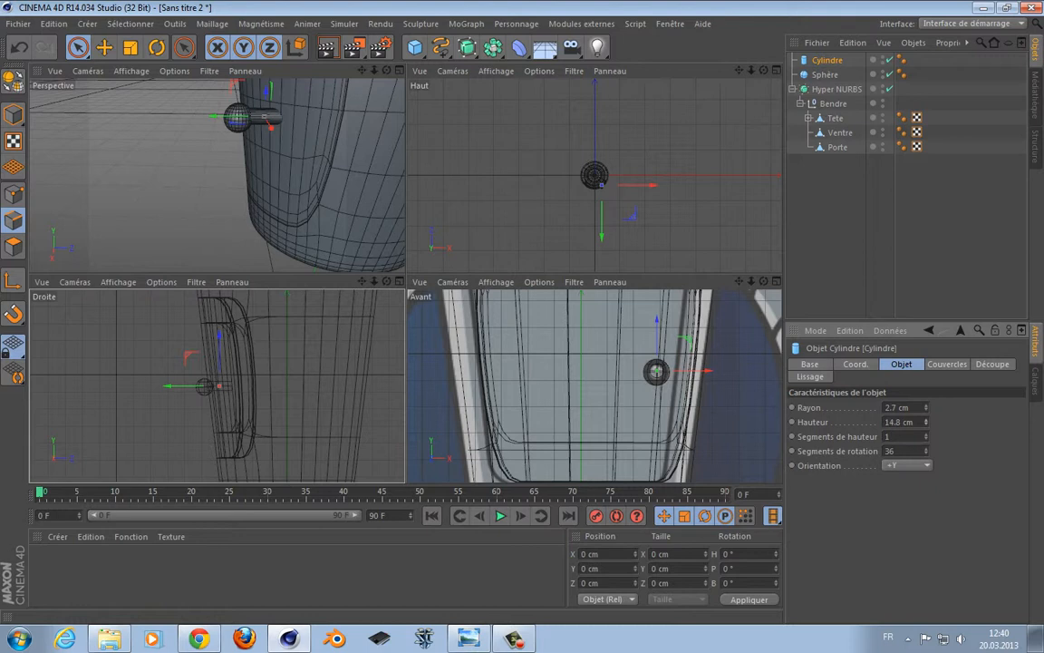
pyautogui.write('10')
pyautogui.press('Return')
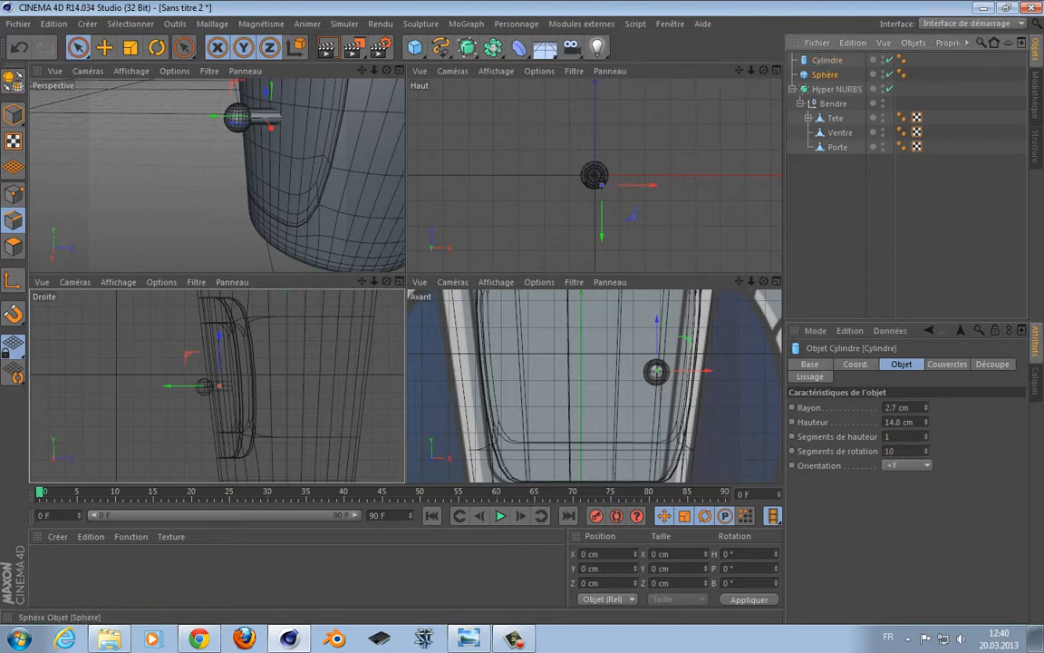
# Nest the stem cylinder under the knob sphere and the sphere under the Porte object in the hierarchy.
pyautogui.click(825, 74)
pyautogui.doubleClick(868, 409)
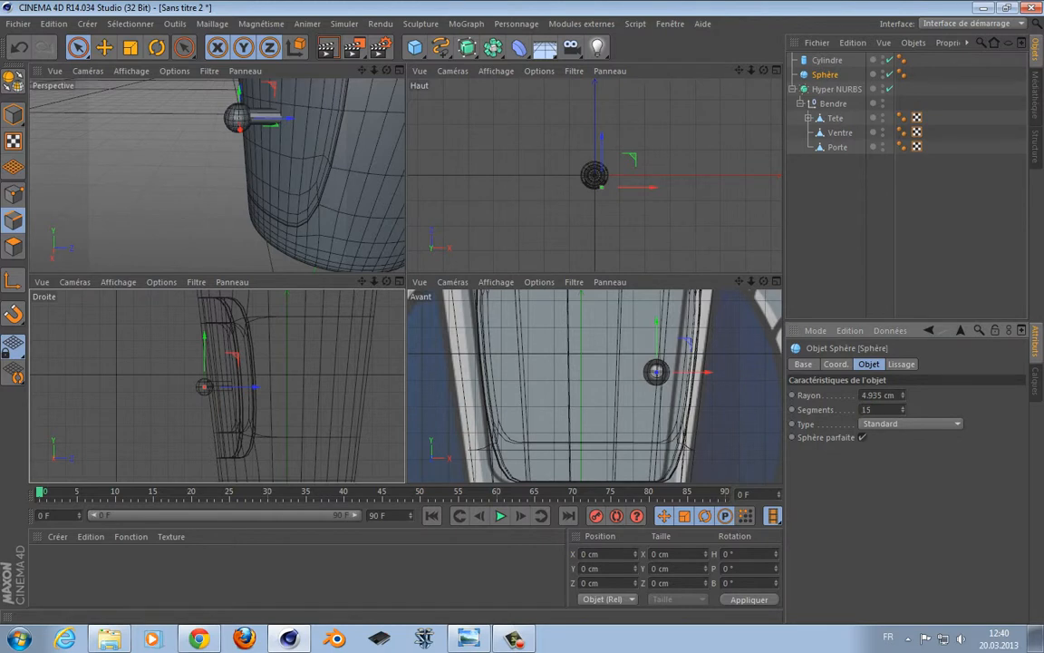
pyautogui.click(827, 60)
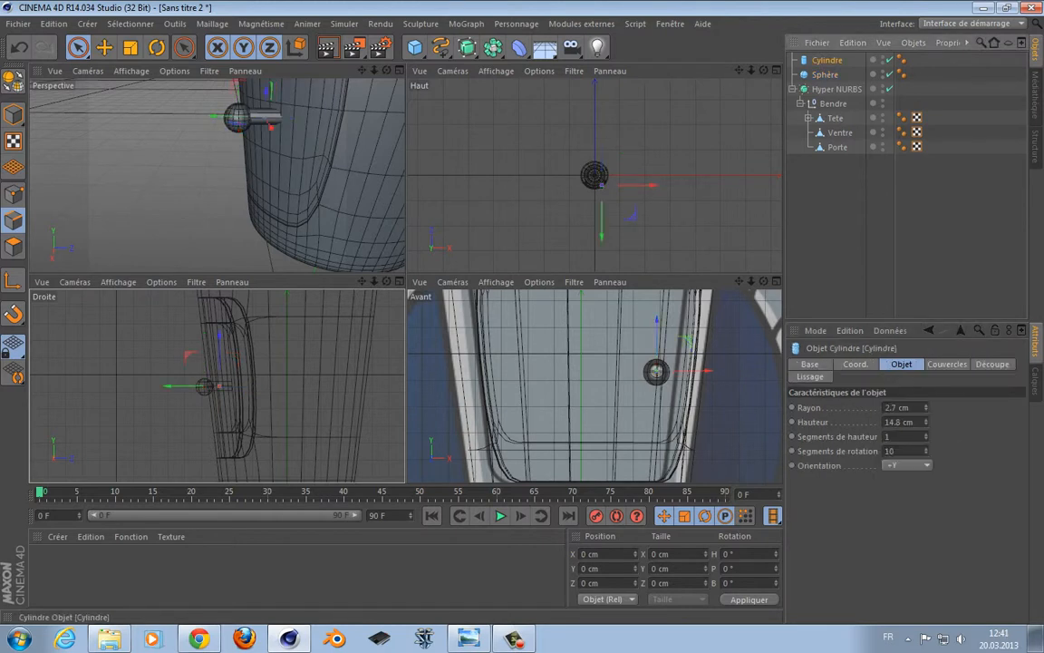
pyautogui.click(825, 74)
pyautogui.click(827, 60)
pyautogui.moveTo(827, 60); pyautogui.dragTo(838, 147)
# Try swinging the Porte object about its hinge axis together with the knob in model mode, and undo the rotation.
pyautogui.click(838, 118)
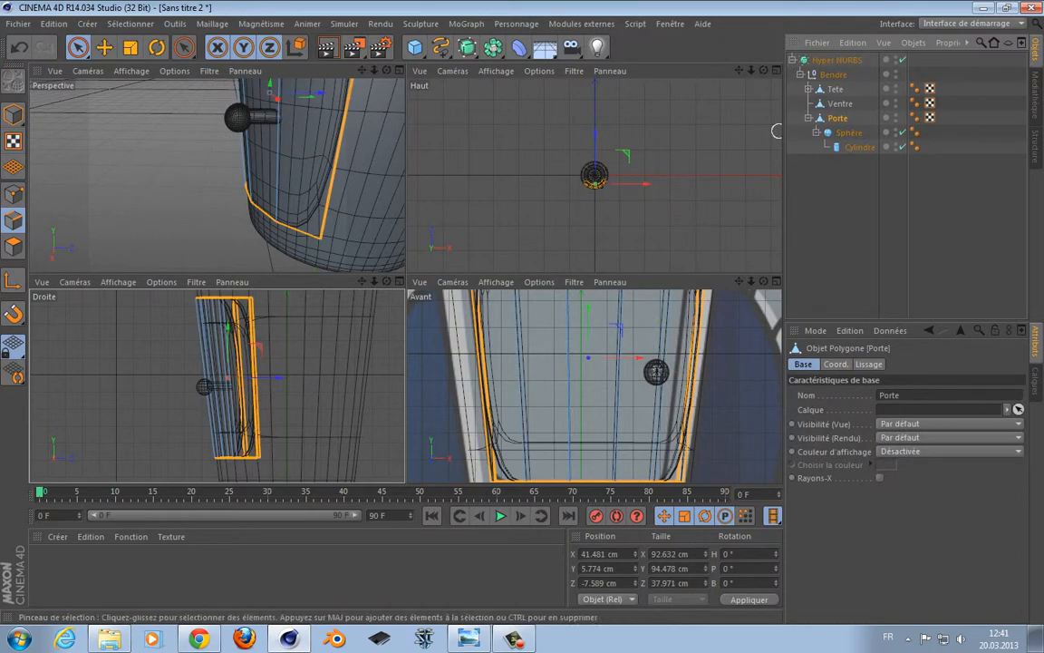
pyautogui.keyDown('alt'); pyautogui.moveTo(287, 177); pyautogui.dragTo(390, 181); pyautogui.keyUp('alt')
pyautogui.keyDown('alt'); pyautogui.moveTo(166, 171); pyautogui.dragTo(223, 233, button='middle'); pyautogui.keyUp('alt')
pyautogui.scroll(-3, 222, 233)
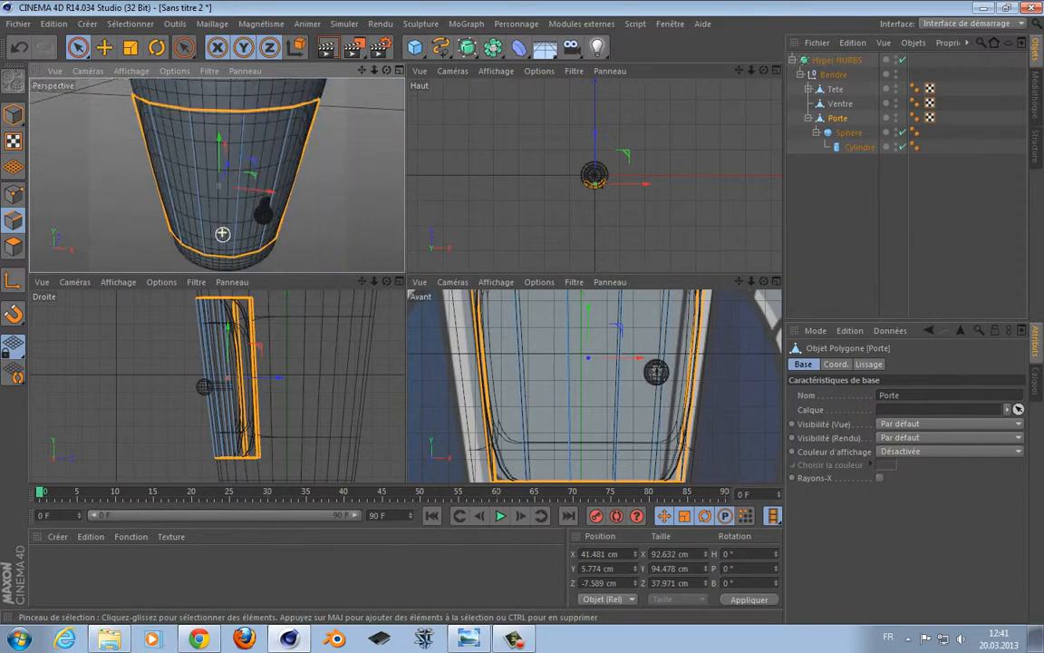
pyautogui.click(13, 114)
pyautogui.press('r')
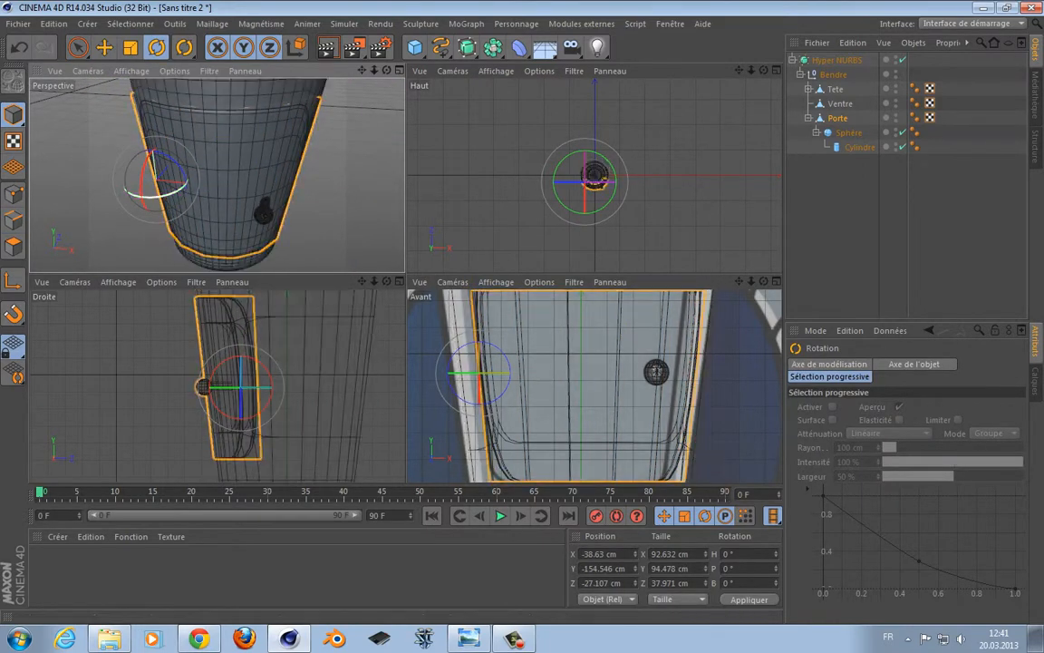
pyautogui.moveTo(145, 182)
pyautogui.mouseDown()
pyautogui.moveTo(101, 192)
pyautogui.moveTo(113, 204)
pyautogui.moveTo(110, 196)
pyautogui.moveTo(168, 177)
pyautogui.moveTo(155, 172)
pyautogui.mouseUp()
pyautogui.hotkey('ctrl', 'z')
# Examine the whole figure with its door and knob from the front in an enlarged perspective view.
pyautogui.scroll(1, 216, 175)
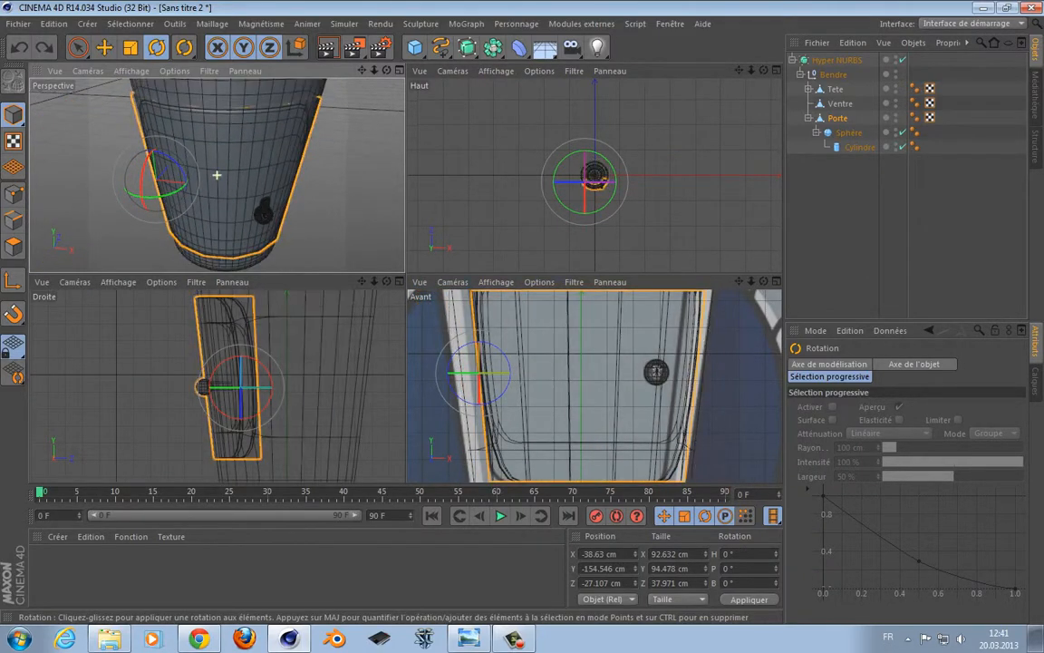
pyautogui.scroll(-1, 217, 175)
pyautogui.scroll(-6, 309, 191)
pyautogui.moveTo(308, 192)
pyautogui.keyDown('alt'); pyautogui.mouseDown(button='middle')
pyautogui.moveTo(286, 264)
pyautogui.moveTo(298, 196)
pyautogui.mouseUp(button='middle'); pyautogui.keyUp('alt')
pyautogui.scroll(-4, 286, 263)
pyautogui.click(399, 70)
pyautogui.scroll(5, 416, 231)
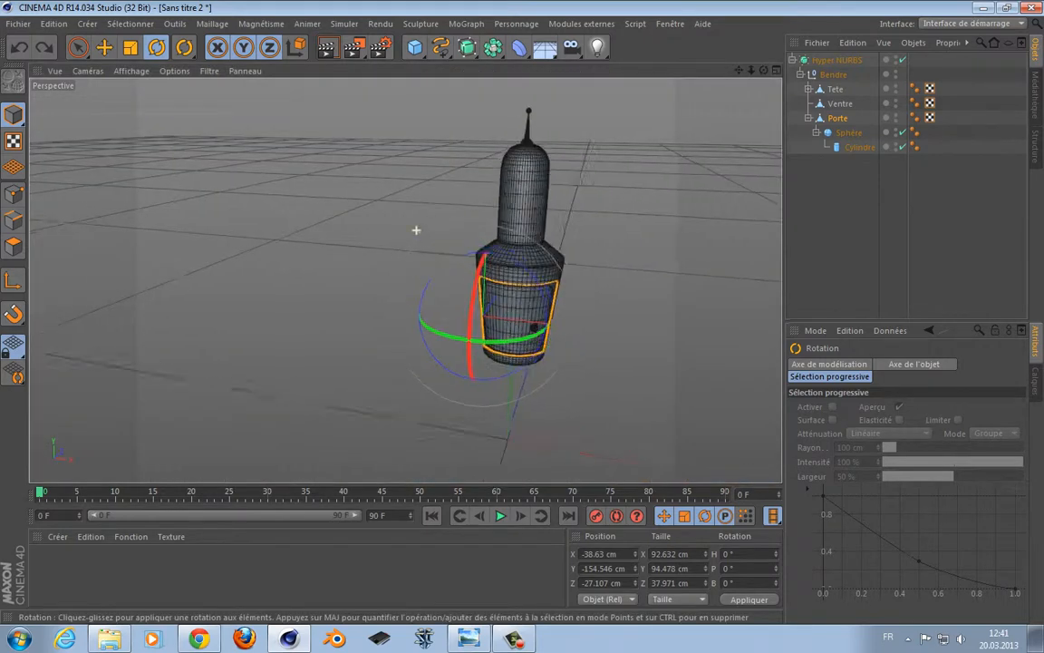
pyautogui.keyDown('alt'); pyautogui.moveTo(415, 231); pyautogui.dragTo(405, 280); pyautogui.keyUp('alt')
pyautogui.keyDown('alt'); pyautogui.moveTo(405, 280); pyautogui.dragTo(259, 297, button='middle'); pyautogui.keyUp('alt')
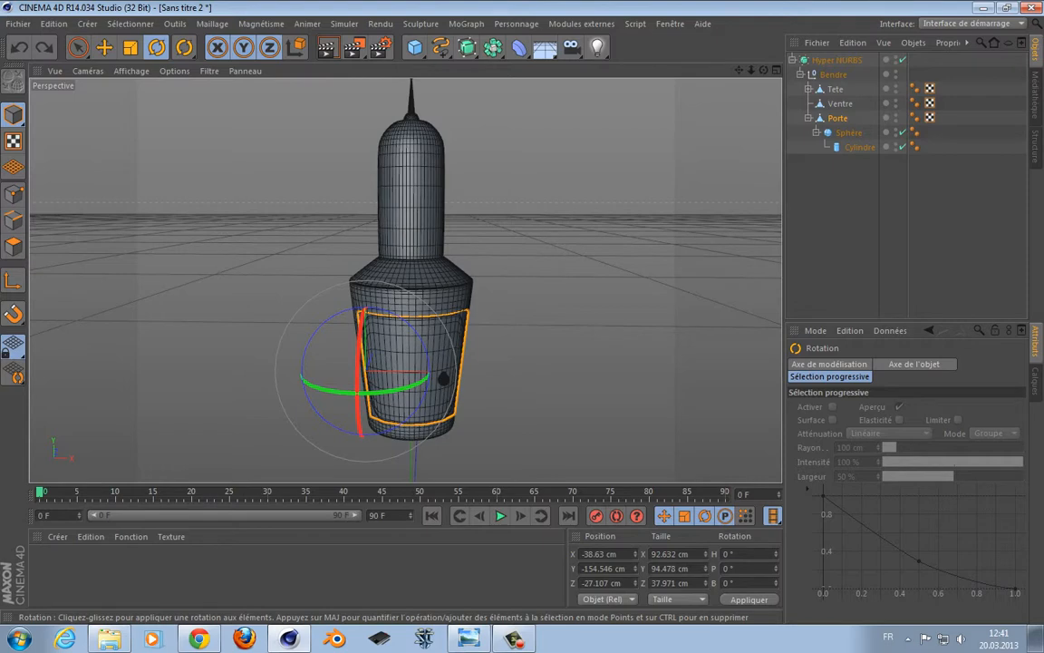